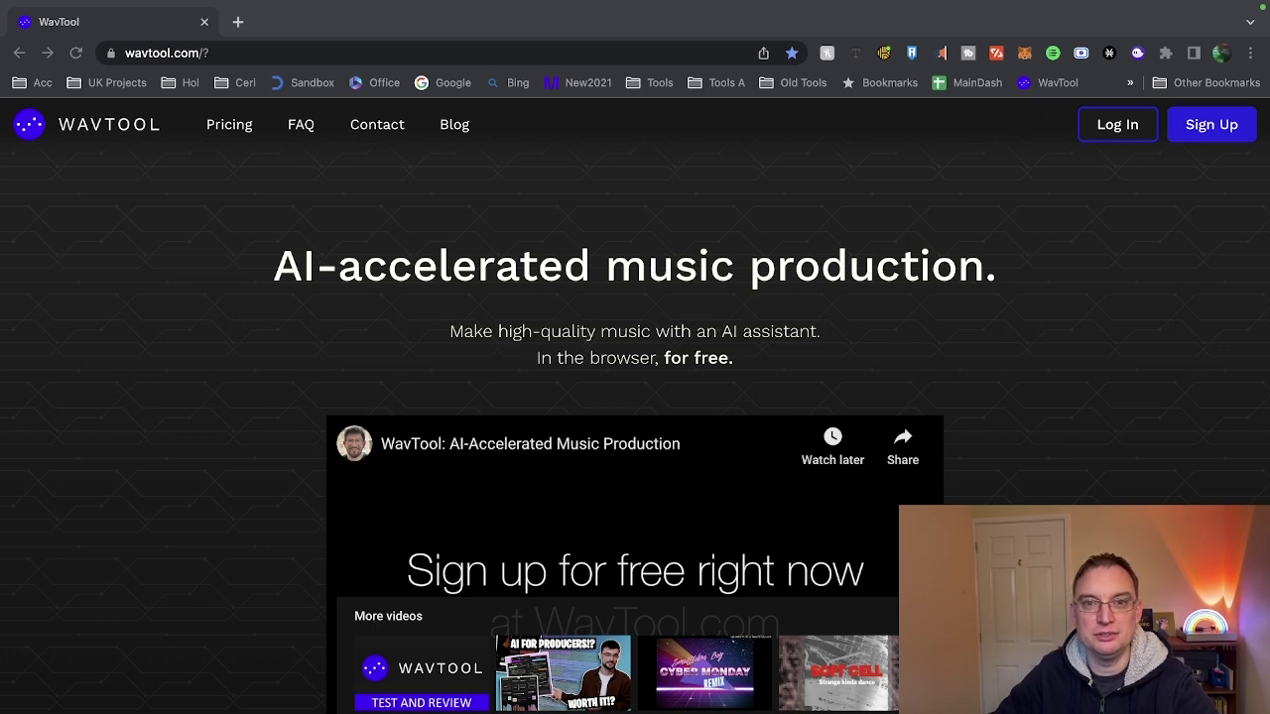
# Step: Scroll down the homepage features and switch the showcase to the 'For musicians' example
pyautogui.scroll(-8, 635, 426)
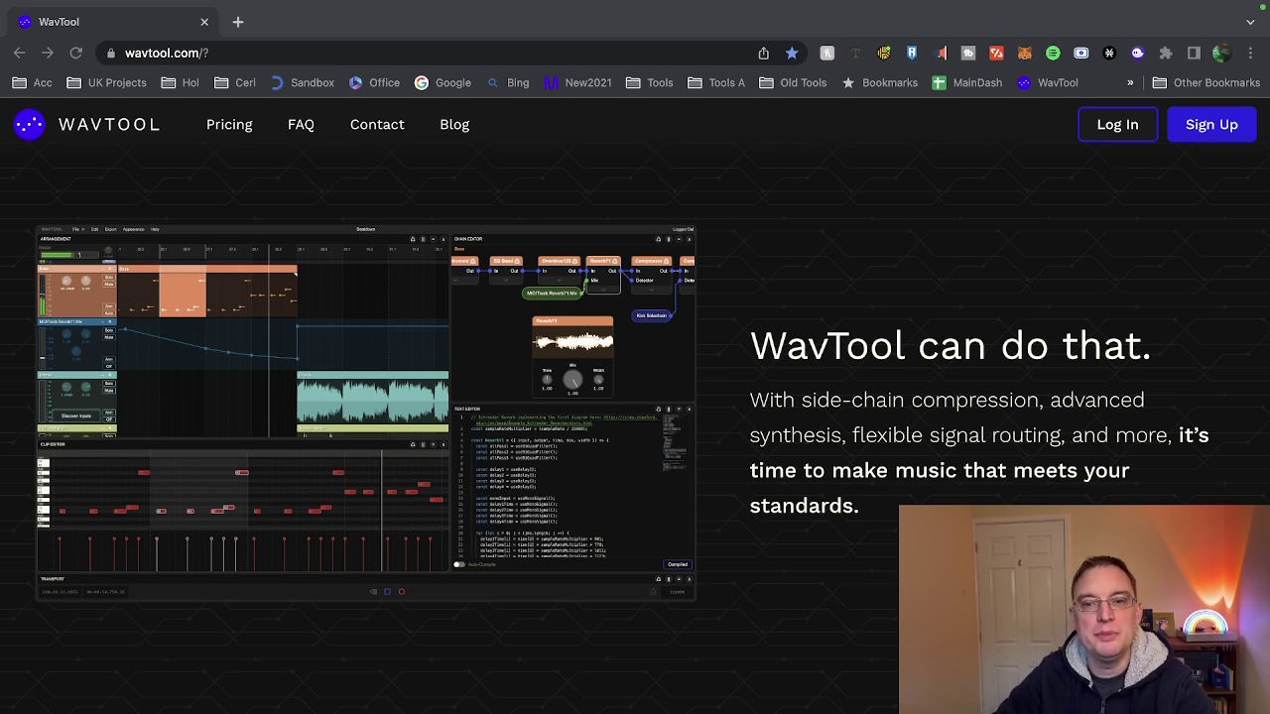
pyautogui.scroll(-5, 635, 397)
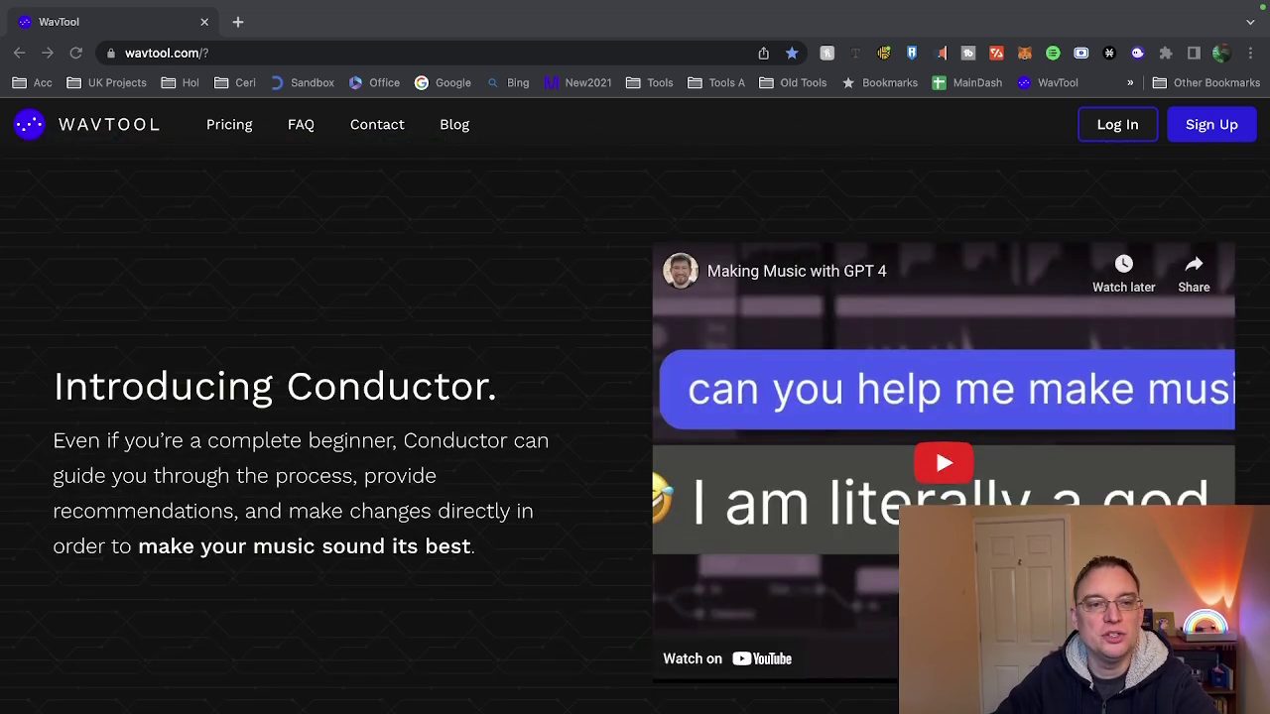
pyautogui.scroll(-3, 635, 397)
pyautogui.scroll(-2, 635, 397)
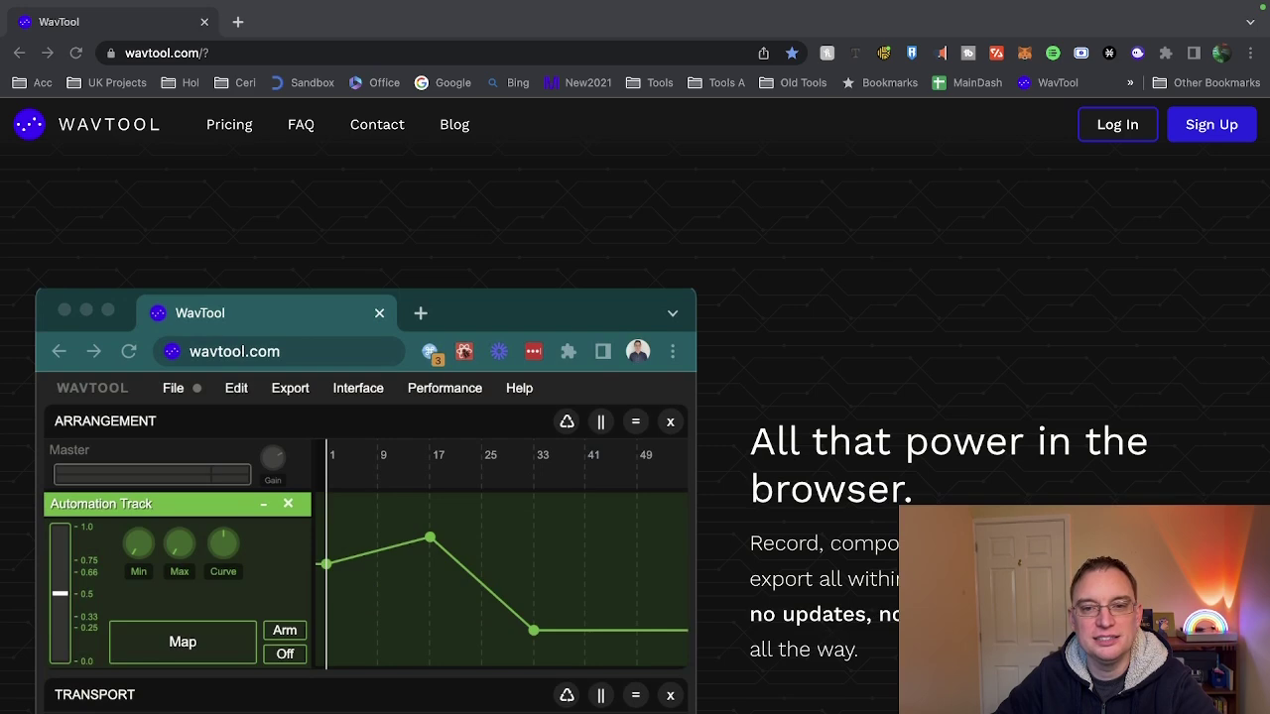
pyautogui.scroll(-2, 634, 396)
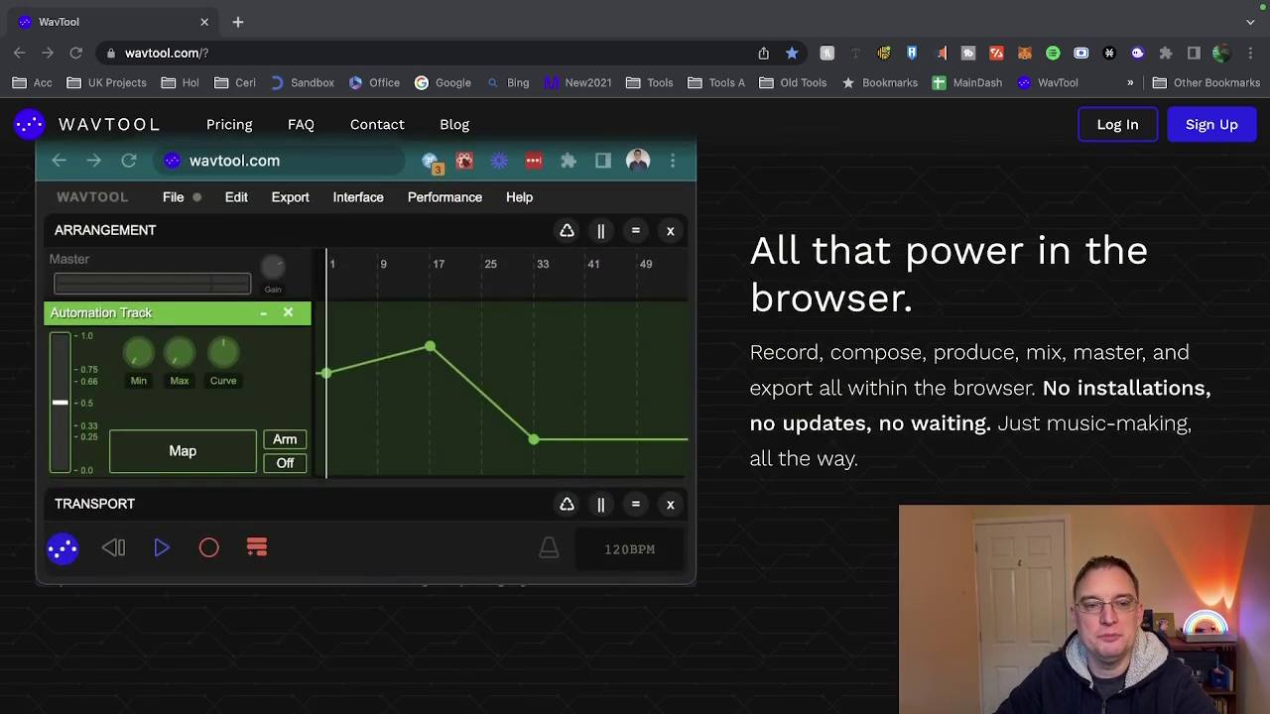
pyautogui.scroll(-3, 634, 397)
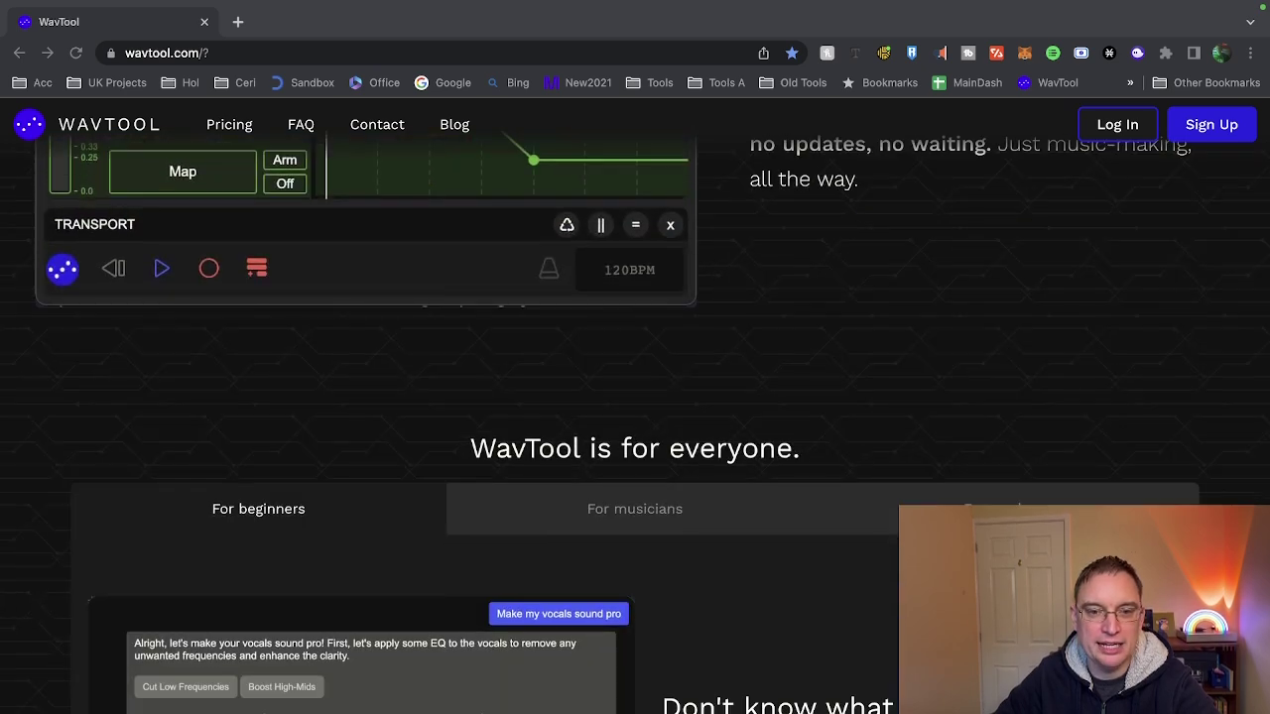
pyautogui.scroll(-1, 635, 397)
pyautogui.scroll(-1, 635, 397)
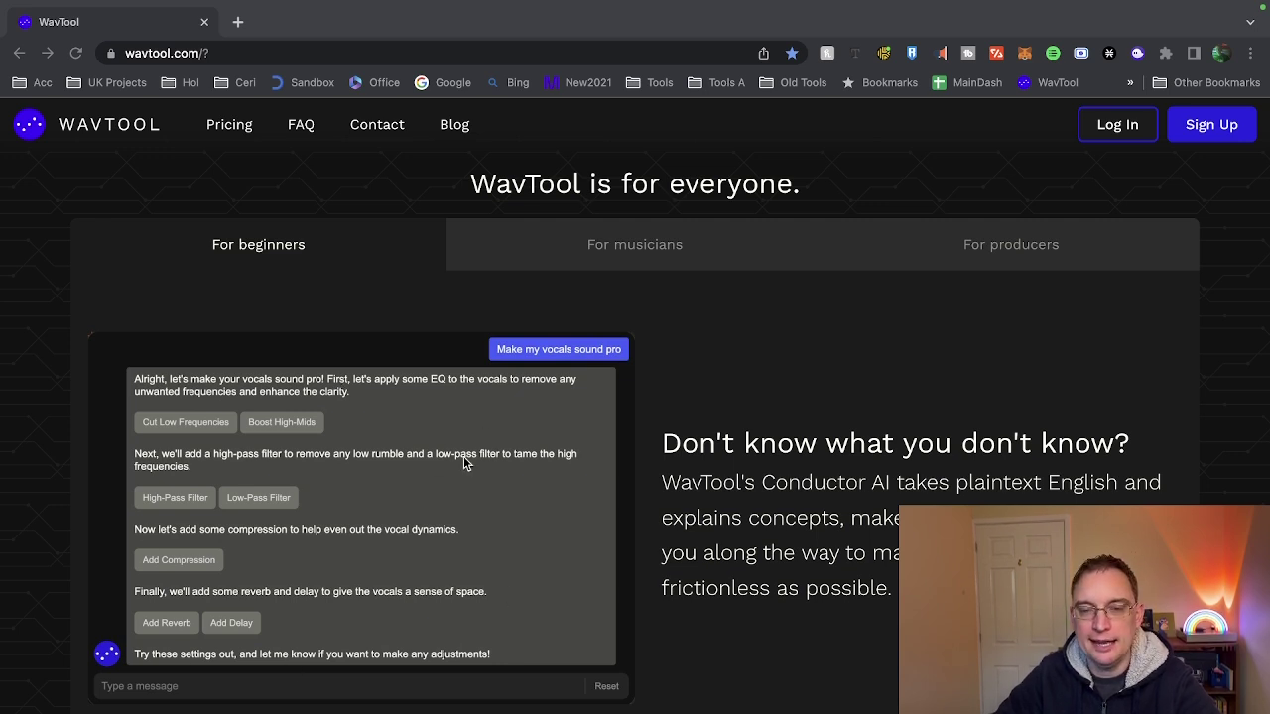
pyautogui.click(642, 258)
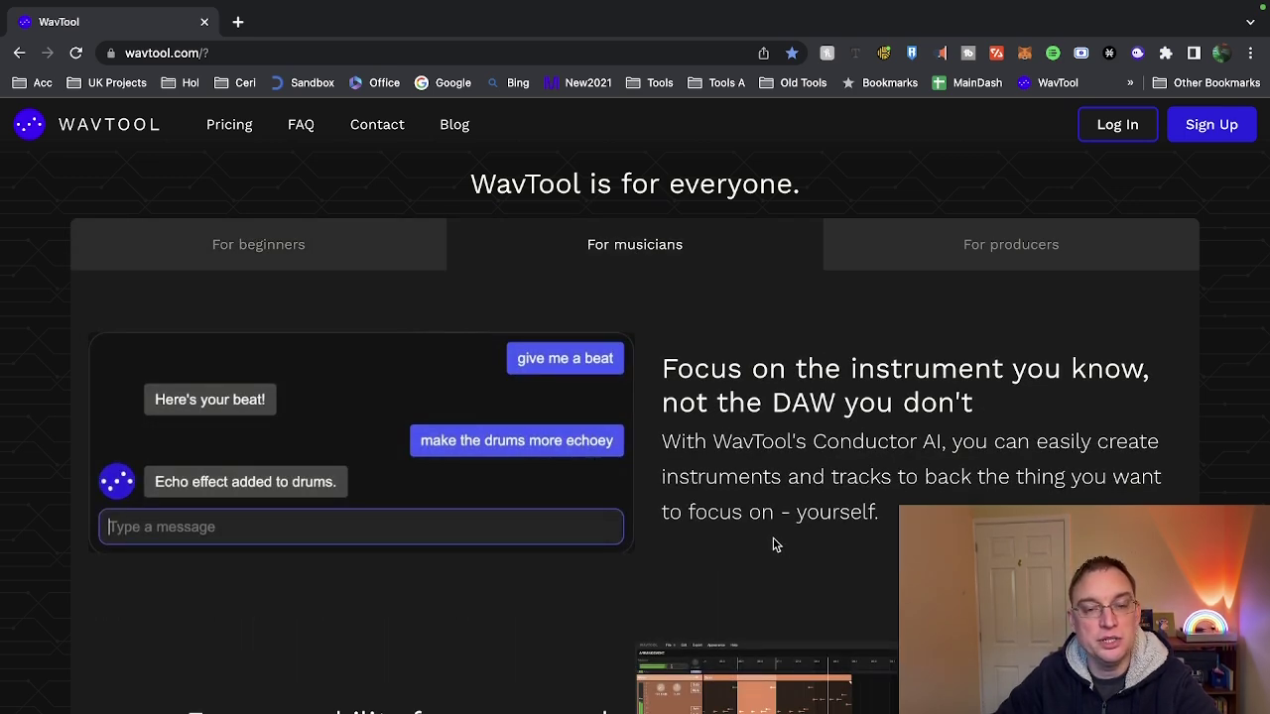
# Step: Scroll to the end of the homepage, then back up to the Introducing Conductor section
pyautogui.scroll(-3, 775, 543)
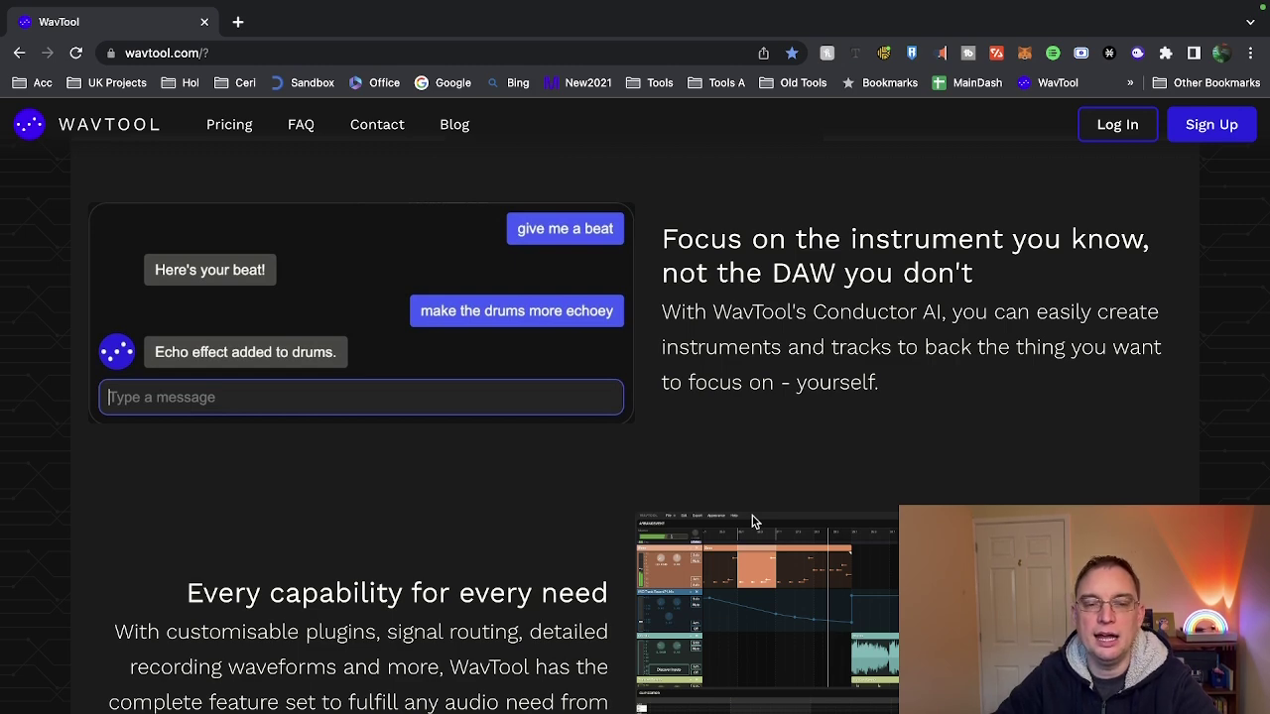
pyautogui.scroll(-2, 752, 521)
pyautogui.scroll(-3, 752, 523)
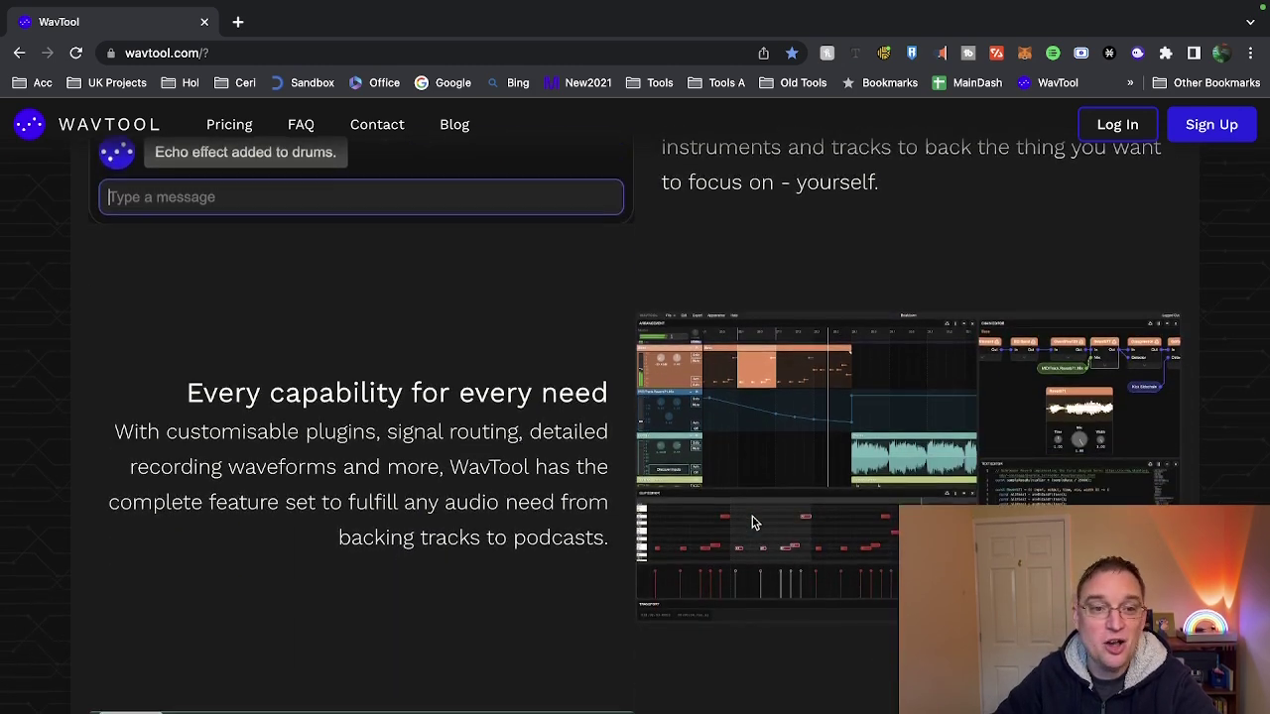
pyautogui.scroll(-3, 752, 523)
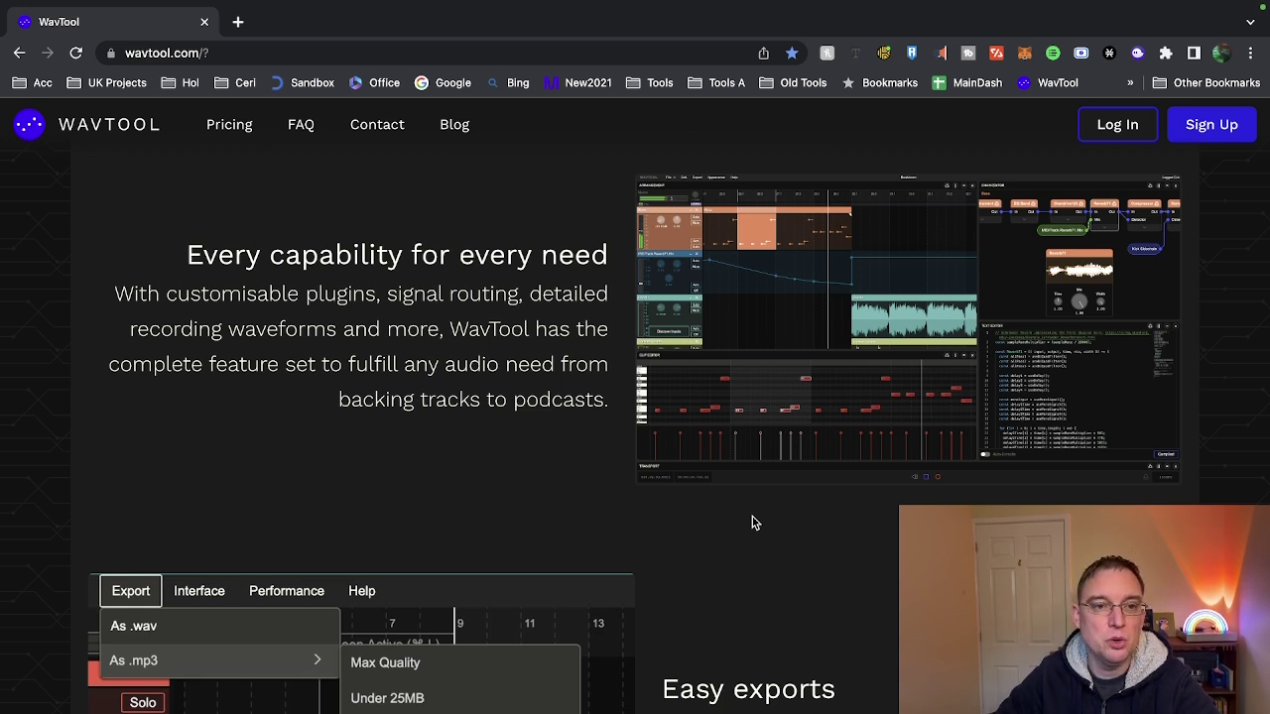
pyautogui.scroll(-5, 752, 523)
pyautogui.scroll(1, 752, 523)
pyautogui.scroll(2, 752, 523)
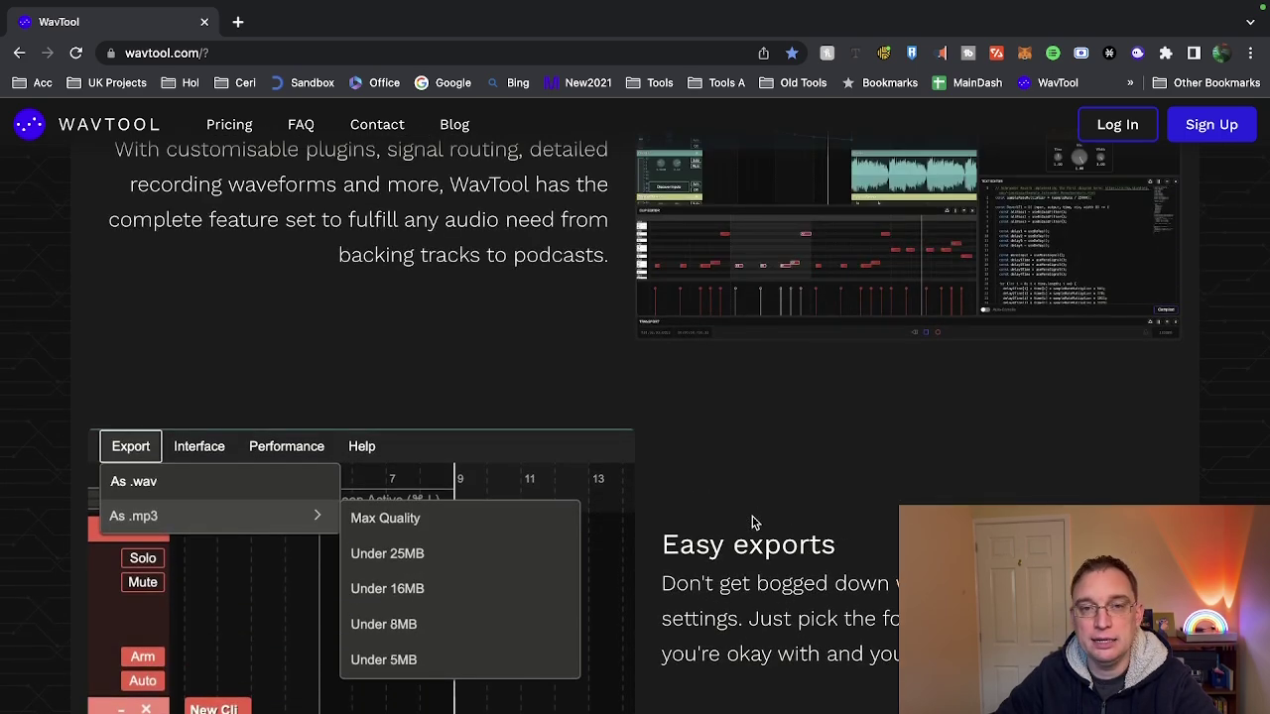
pyautogui.scroll(-2, 752, 522)
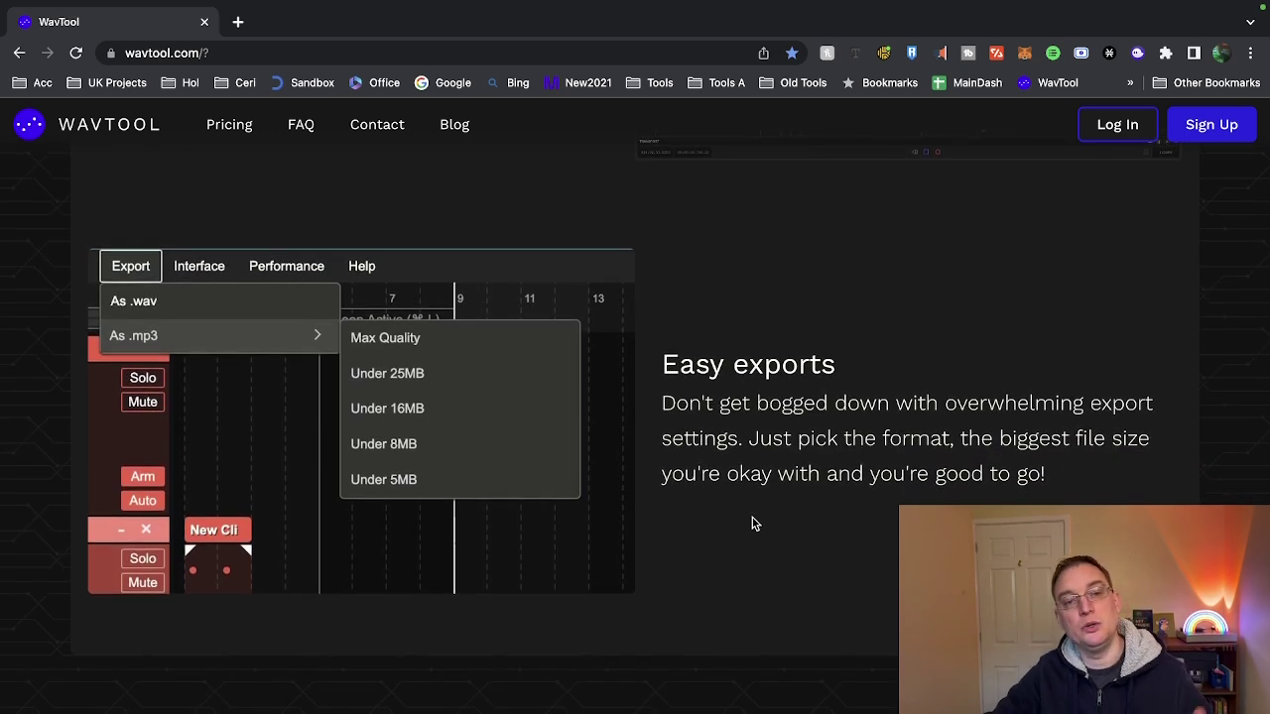
pyautogui.scroll(-3, 754, 525)
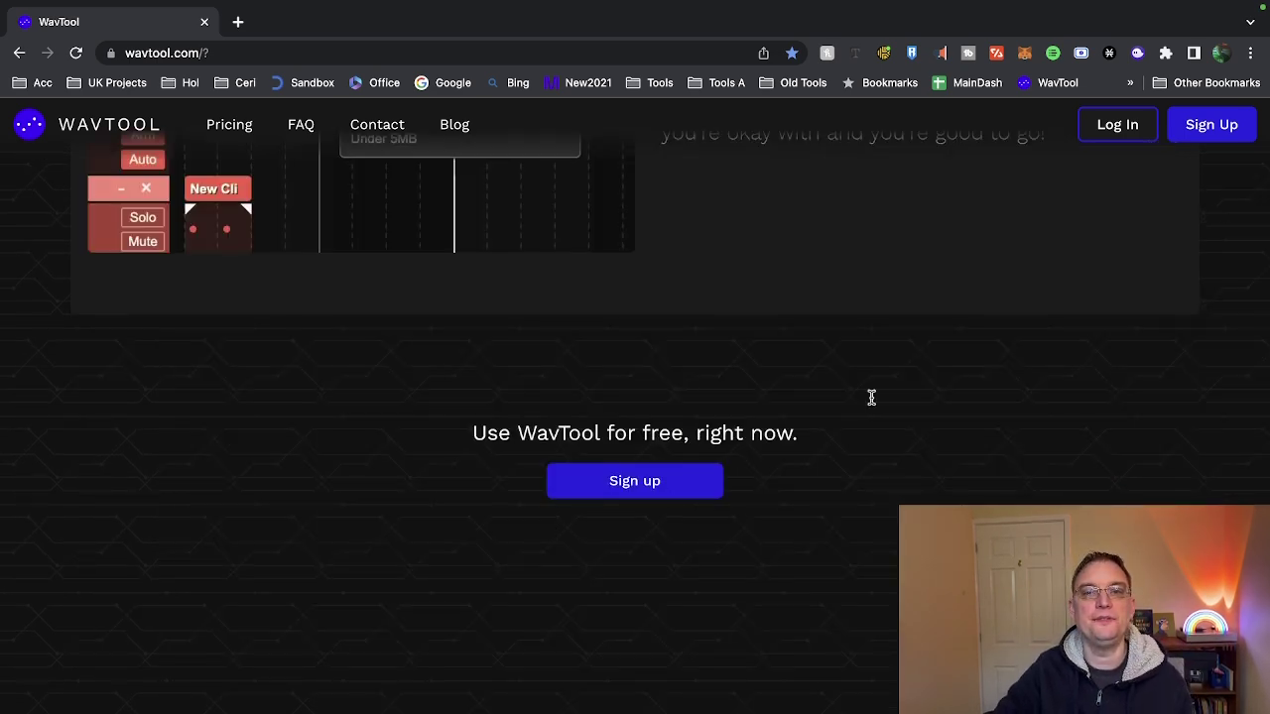
pyautogui.scroll(10, 1028, 343)
pyautogui.scroll(5, 975, 402)
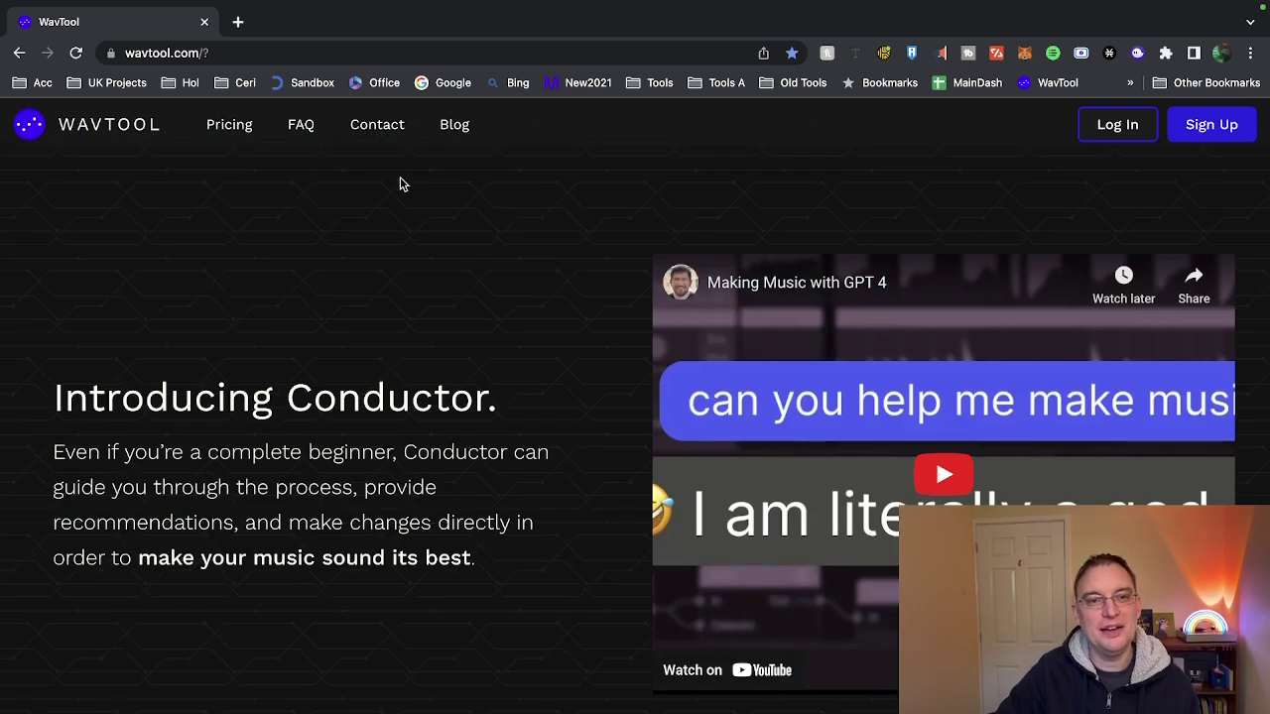
# Step: Open the FAQ page and scroll down to the 'What kind of AI-assisted features' answer
pyautogui.click(302, 125)
pyautogui.scroll(-3, 614, 496)
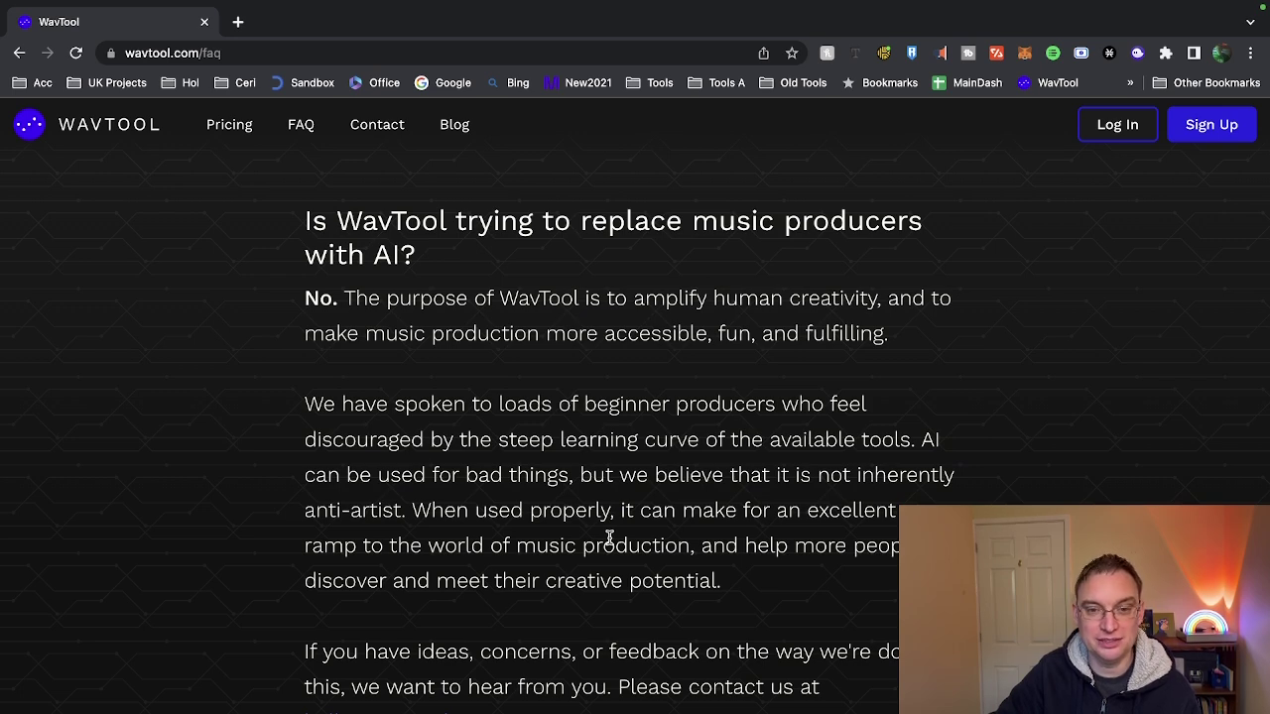
pyautogui.scroll(-1, 605, 538)
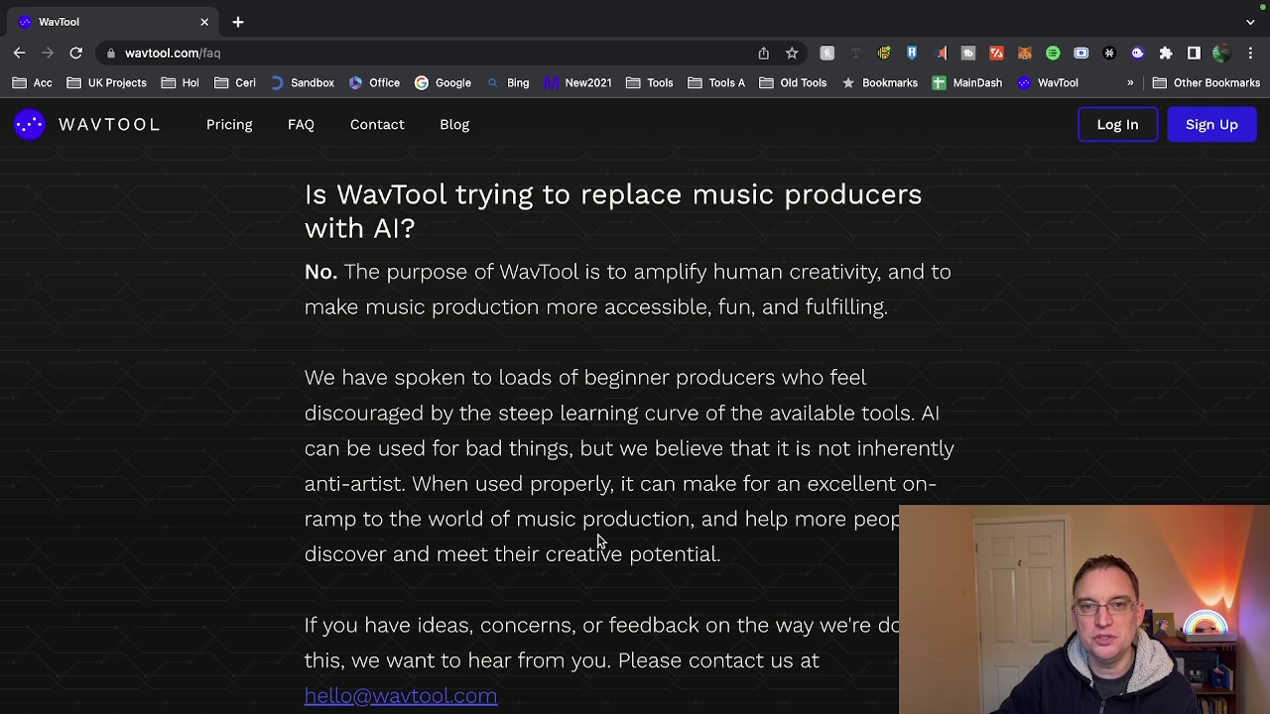
pyautogui.scroll(-1, 599, 541)
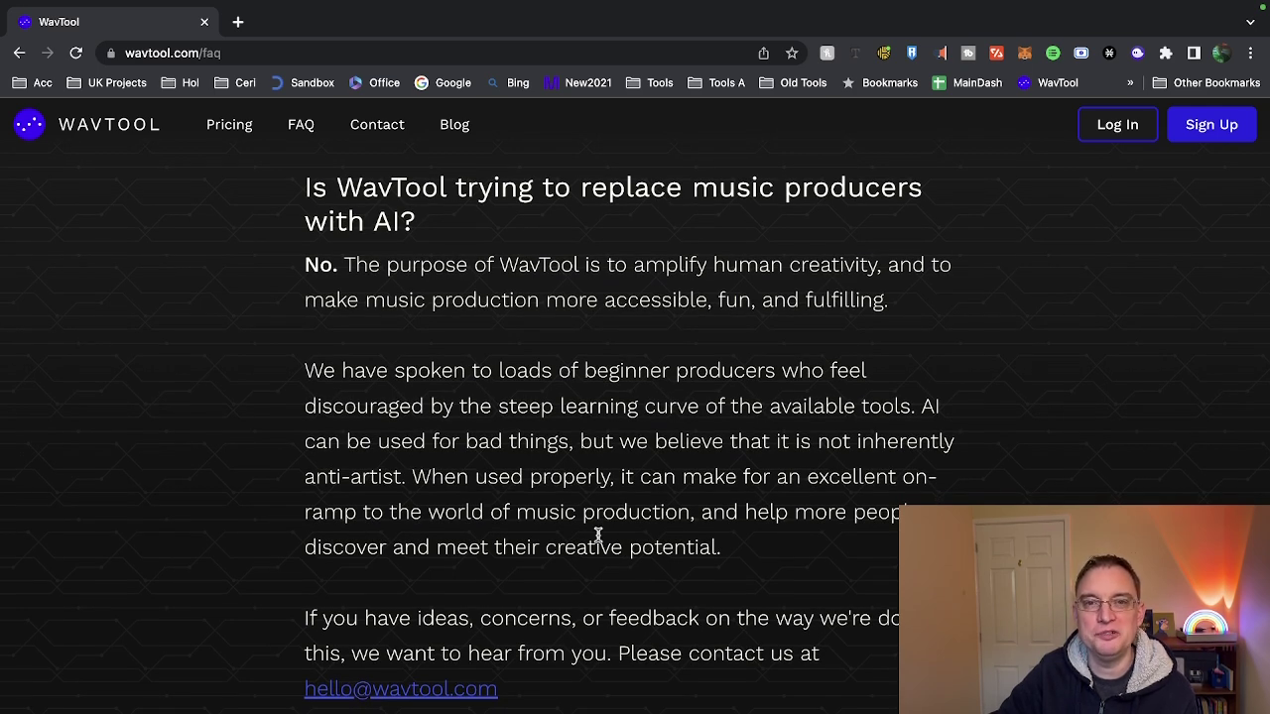
pyautogui.scroll(-3, 596, 536)
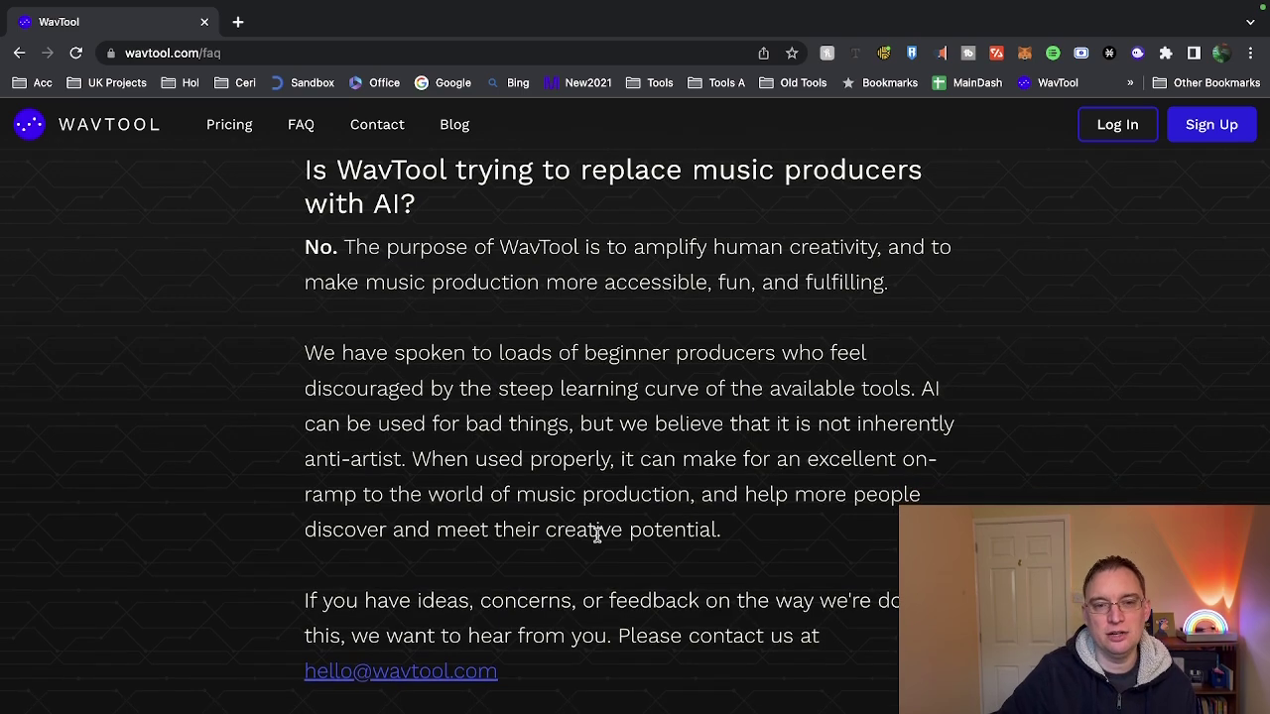
pyautogui.scroll(-1, 595, 536)
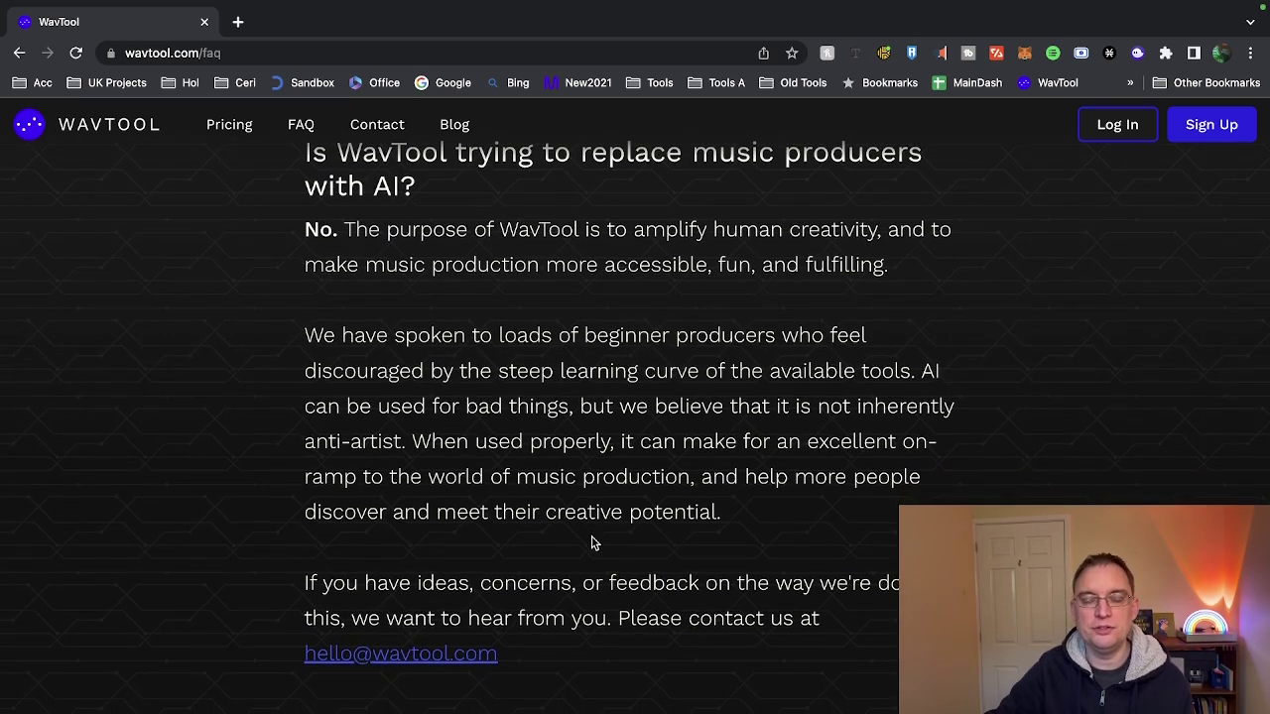
pyautogui.scroll(-2, 593, 539)
pyautogui.scroll(-2, 593, 540)
pyautogui.scroll(-1, 592, 541)
pyautogui.scroll(-1, 592, 542)
pyautogui.scroll(-1, 593, 542)
pyautogui.scroll(-1, 592, 543)
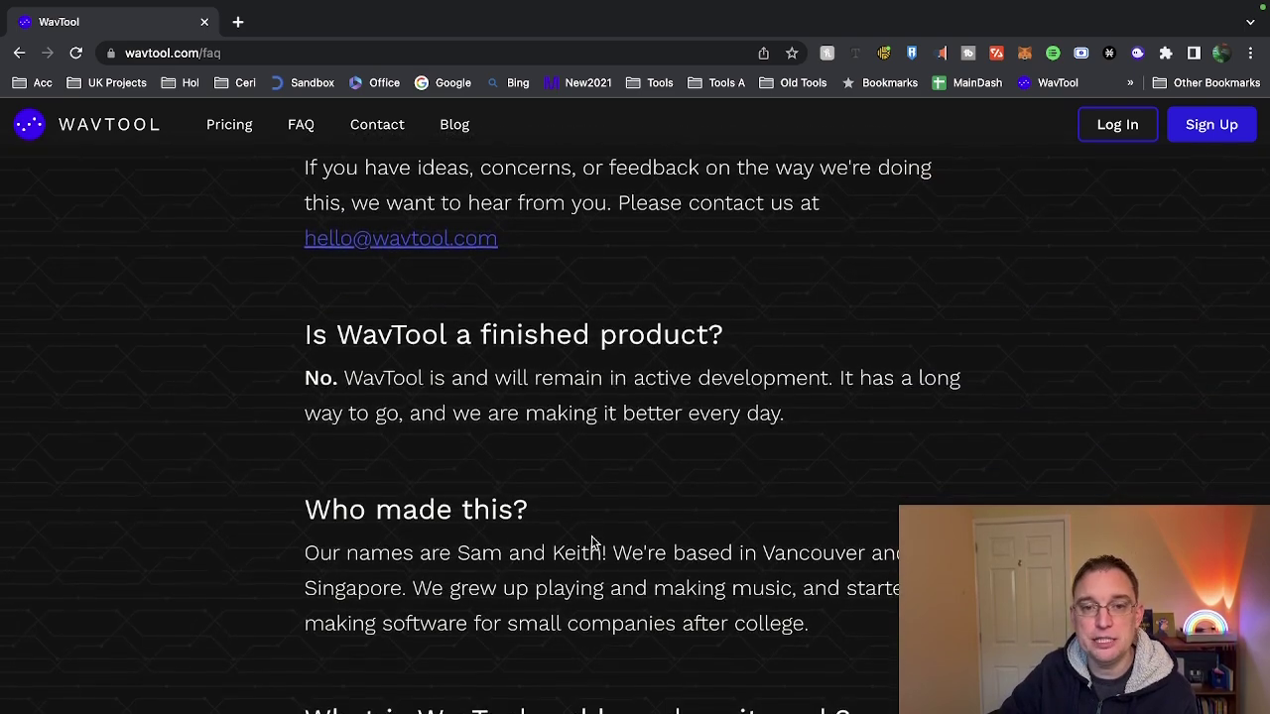
pyautogui.scroll(-1, 592, 541)
pyautogui.scroll(-1, 592, 536)
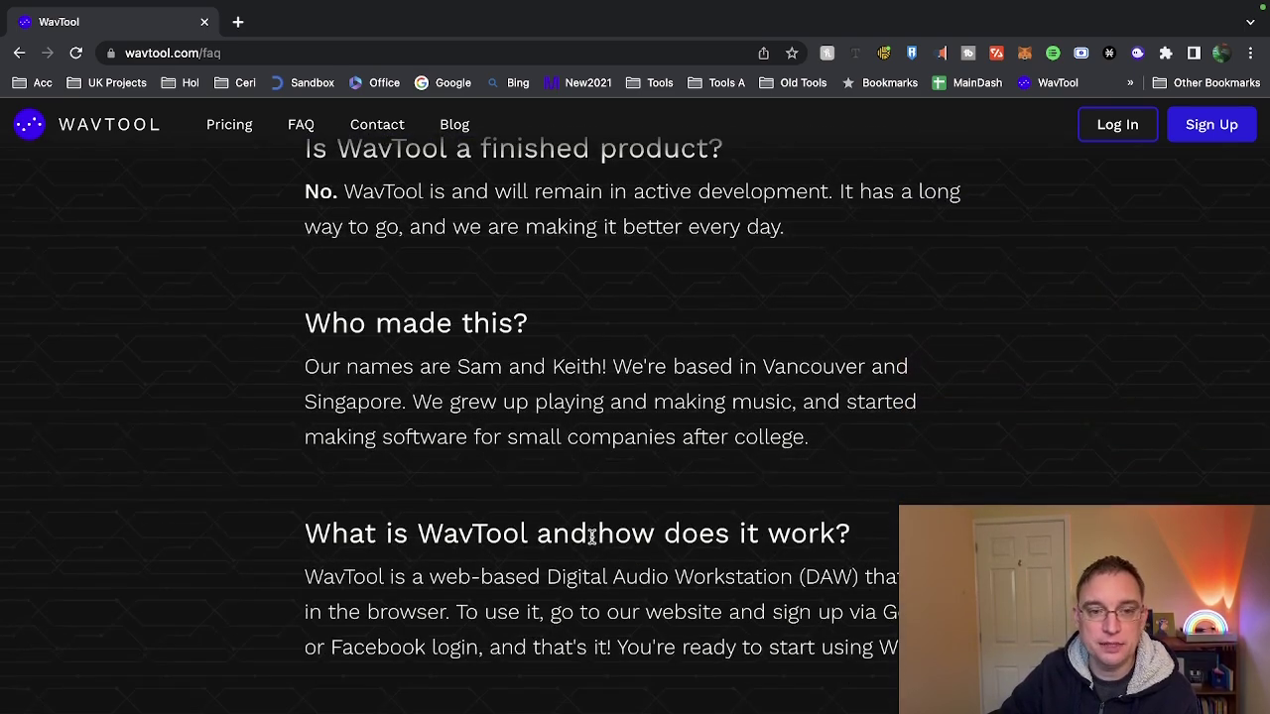
pyautogui.scroll(-1, 592, 536)
pyautogui.scroll(-1, 592, 536)
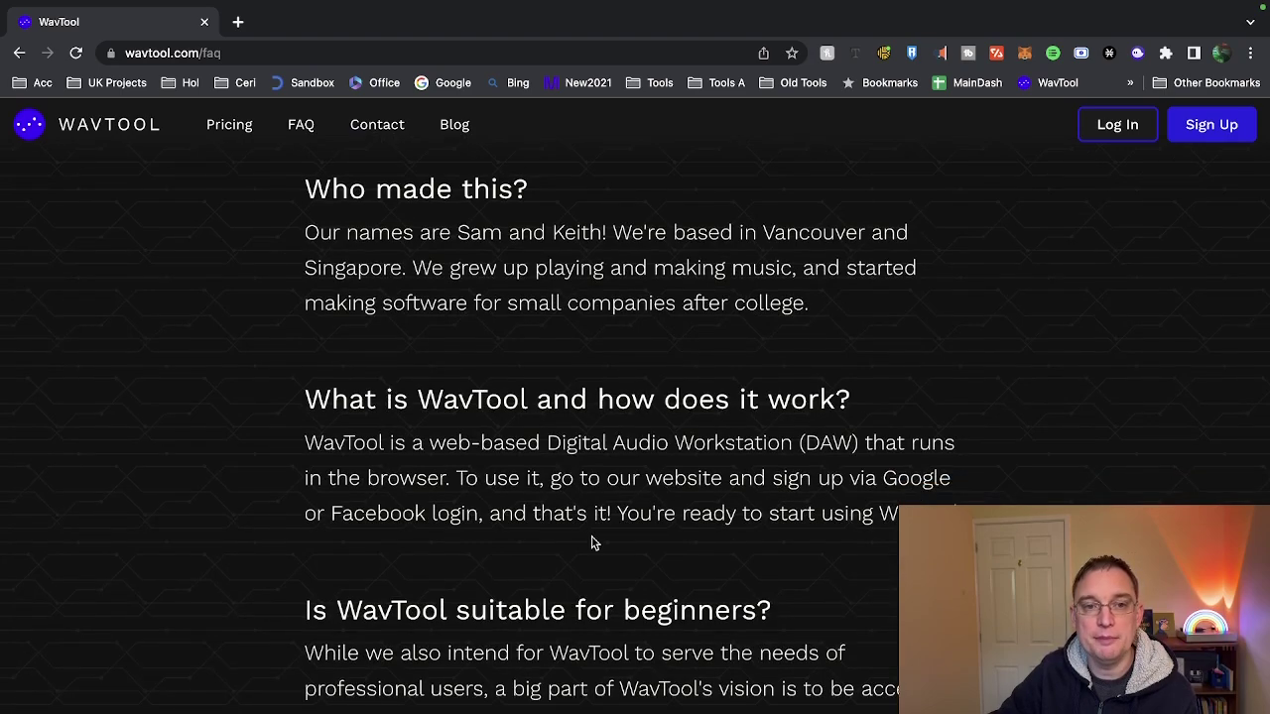
pyautogui.scroll(-1, 593, 541)
pyautogui.scroll(-1, 592, 543)
pyautogui.scroll(-1, 592, 542)
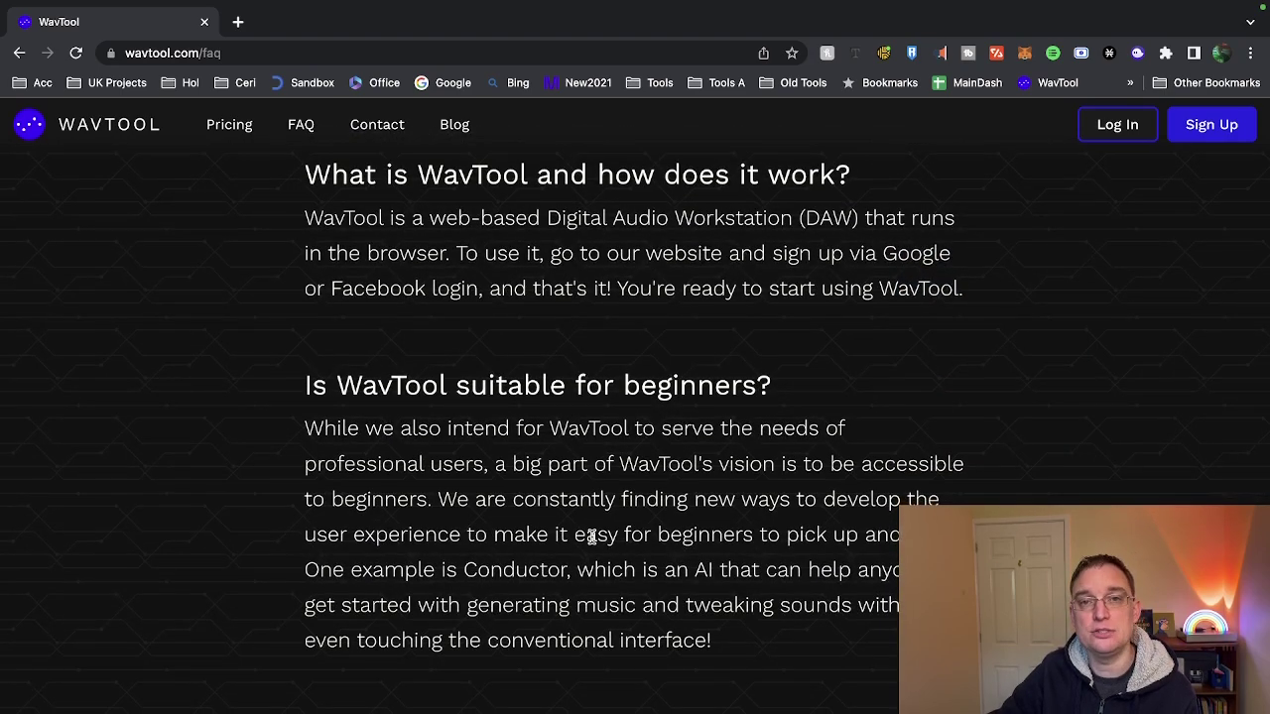
pyautogui.scroll(-1, 593, 536)
pyautogui.scroll(-1, 592, 537)
pyautogui.scroll(-1, 592, 542)
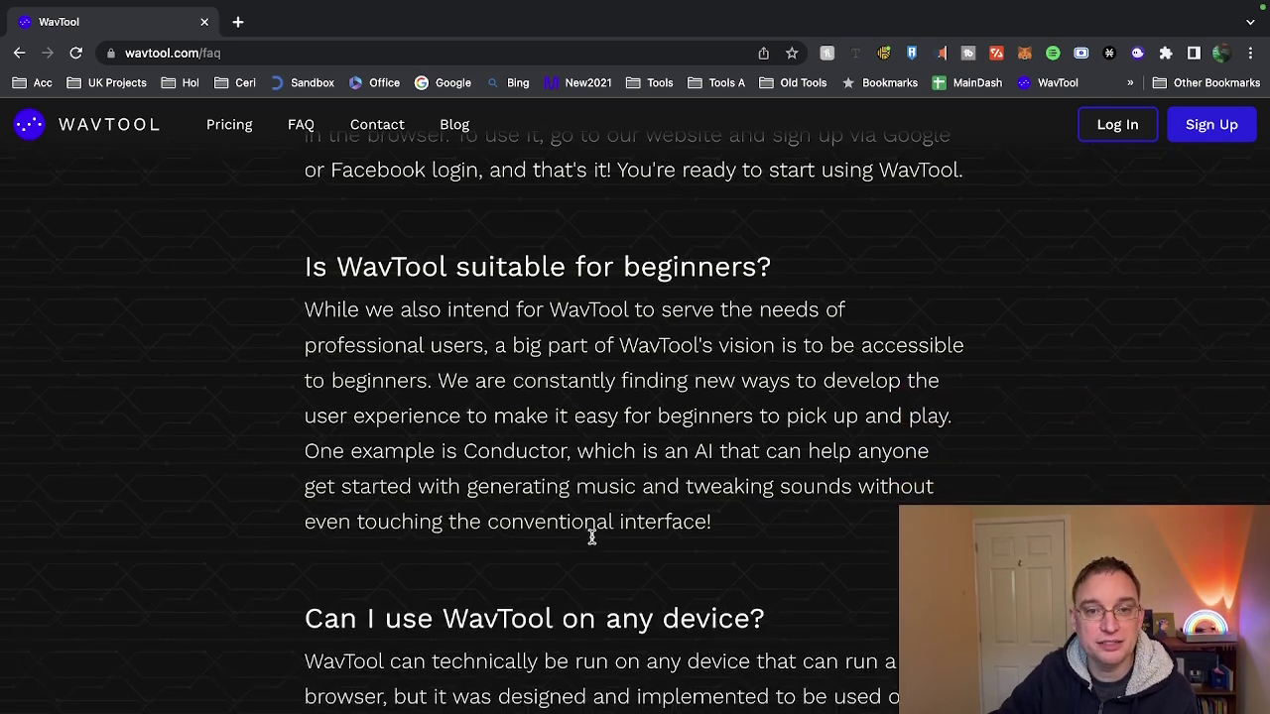
pyautogui.scroll(-5, 592, 542)
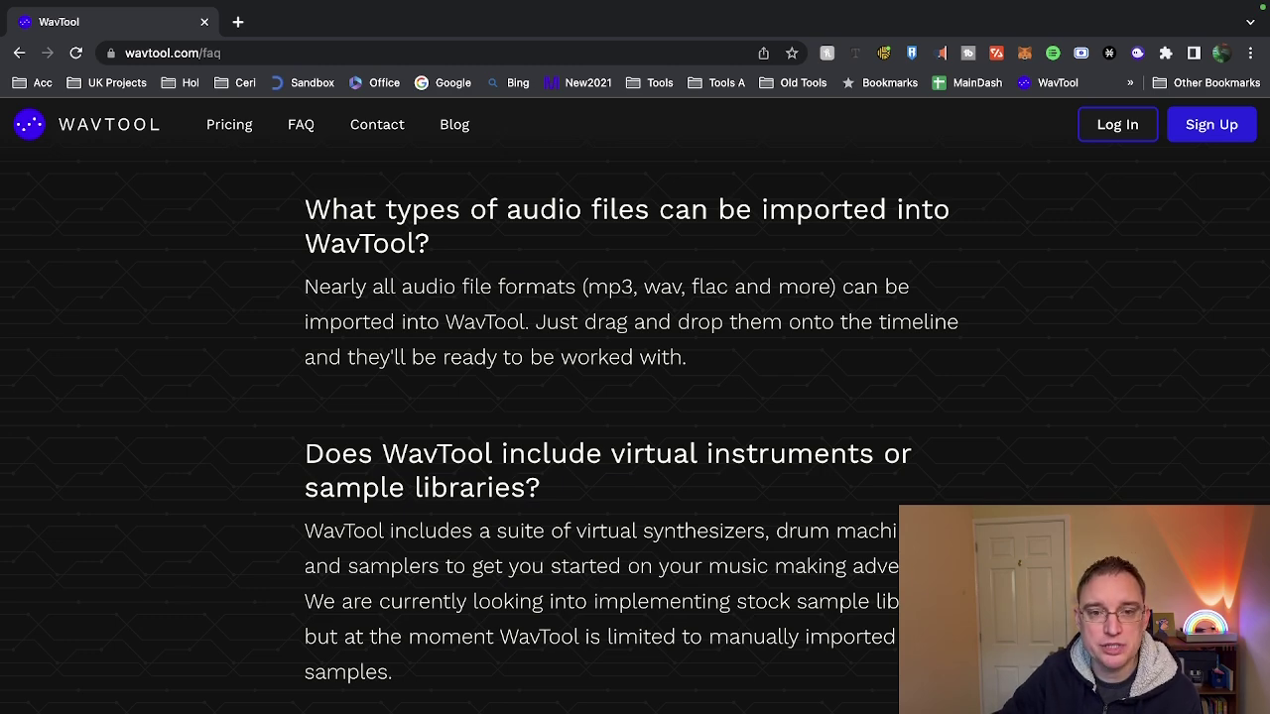
pyautogui.scroll(-1, 632, 436)
pyautogui.scroll(-1, 632, 436)
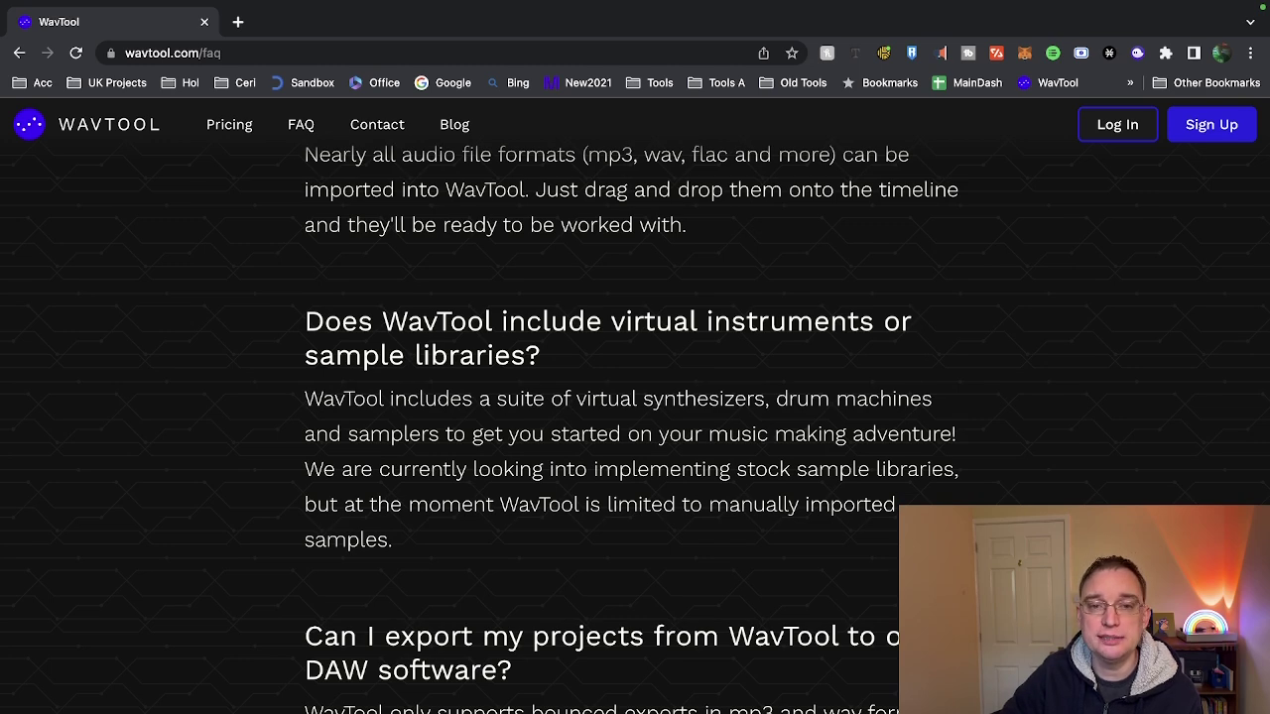
pyautogui.scroll(-1, 632, 436)
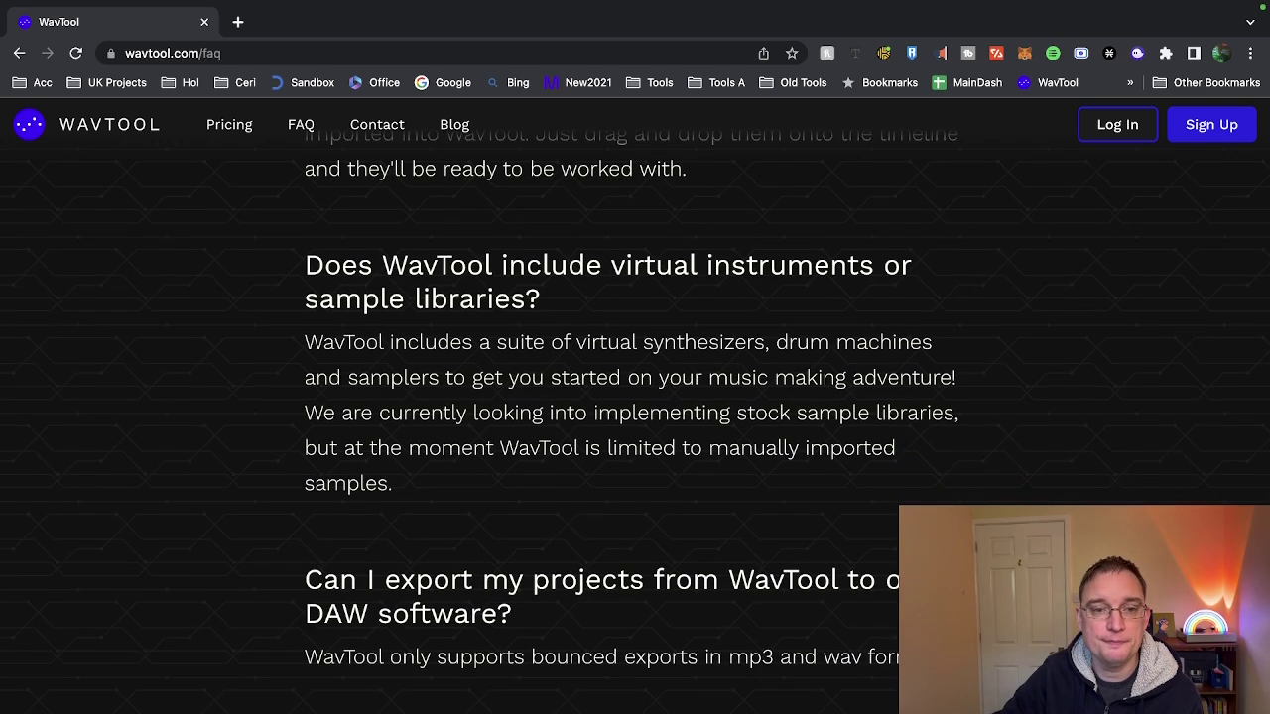
pyautogui.scroll(-1, 632, 437)
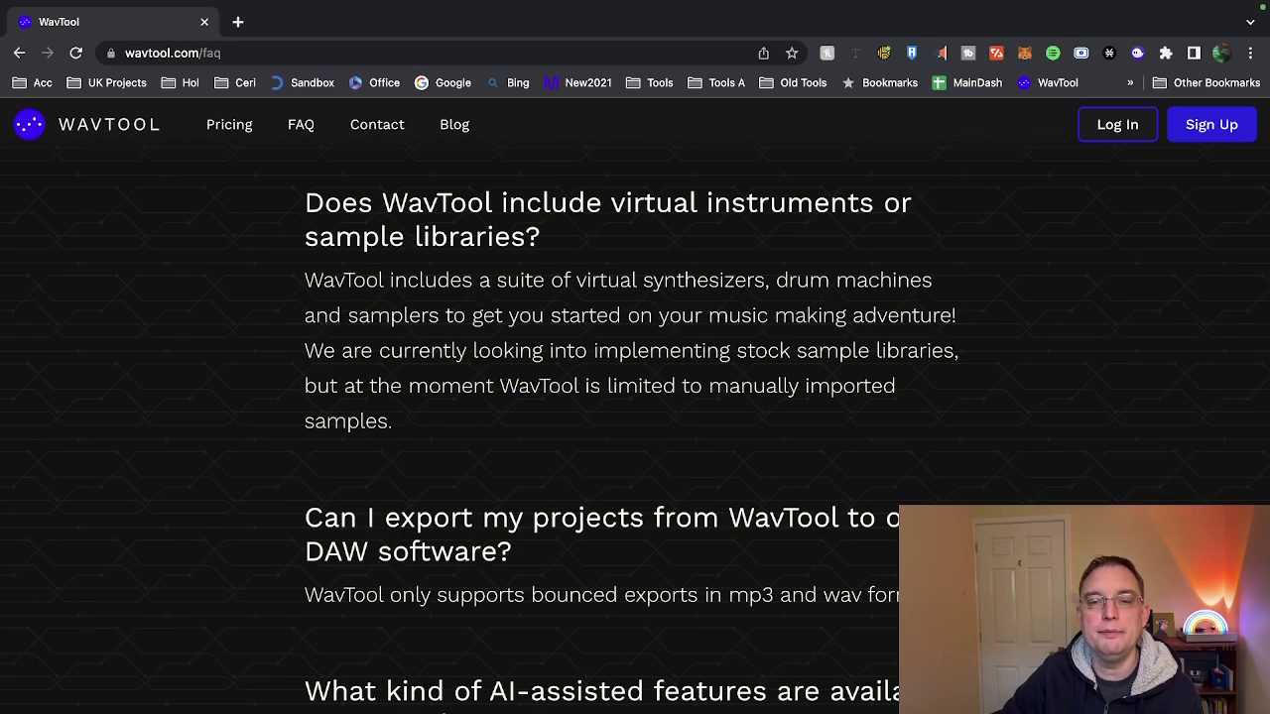
pyautogui.scroll(-1, 632, 437)
pyautogui.scroll(-2, 632, 437)
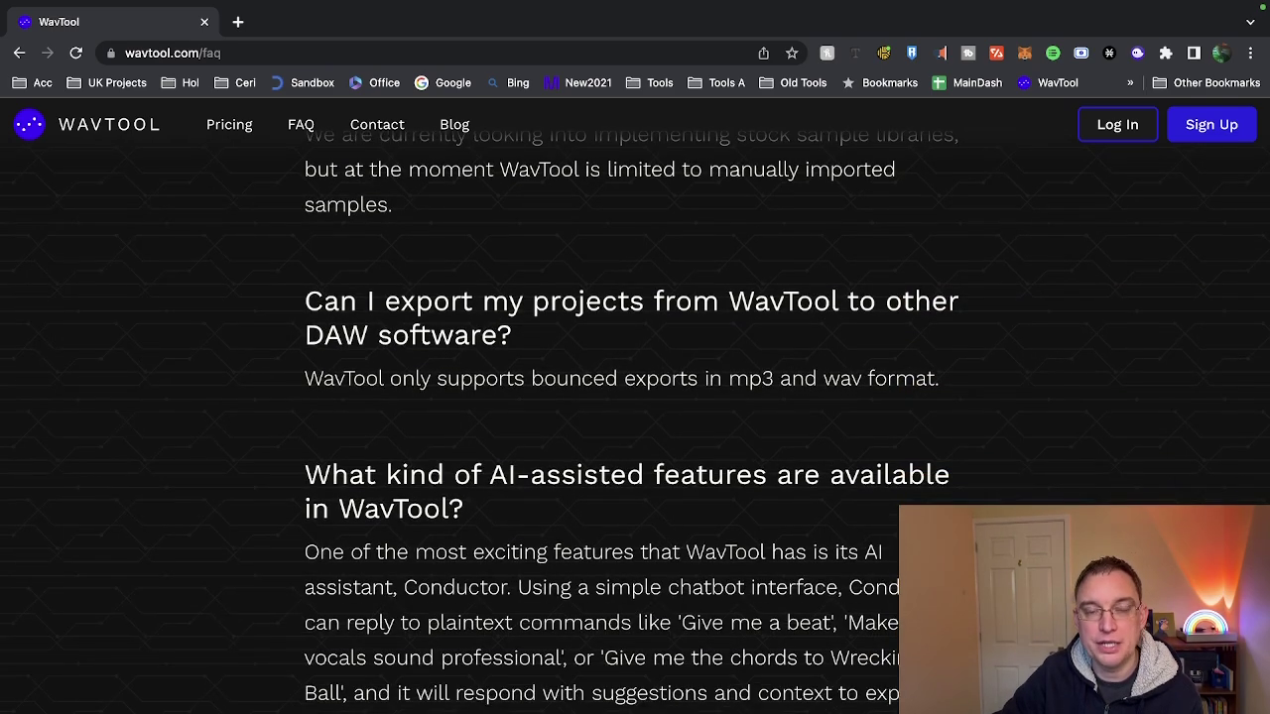
pyautogui.scroll(-1, 632, 437)
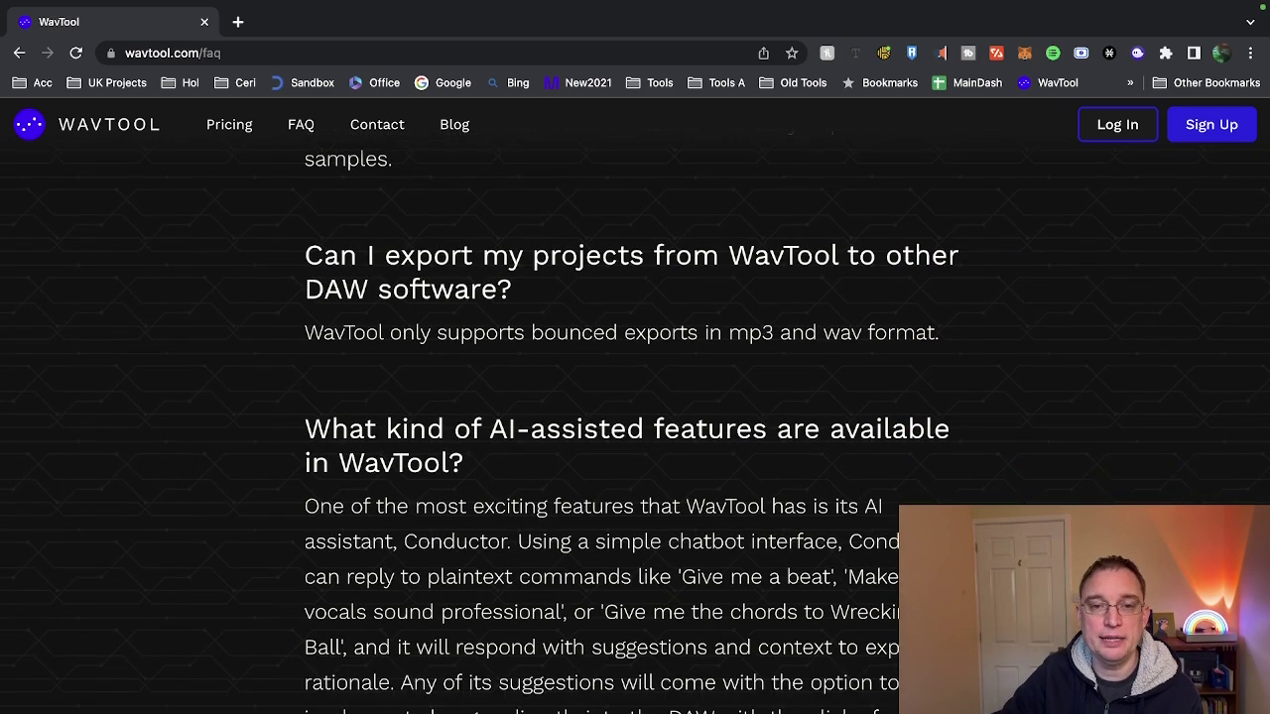
pyautogui.scroll(-1, 632, 436)
pyautogui.scroll(-3, 632, 437)
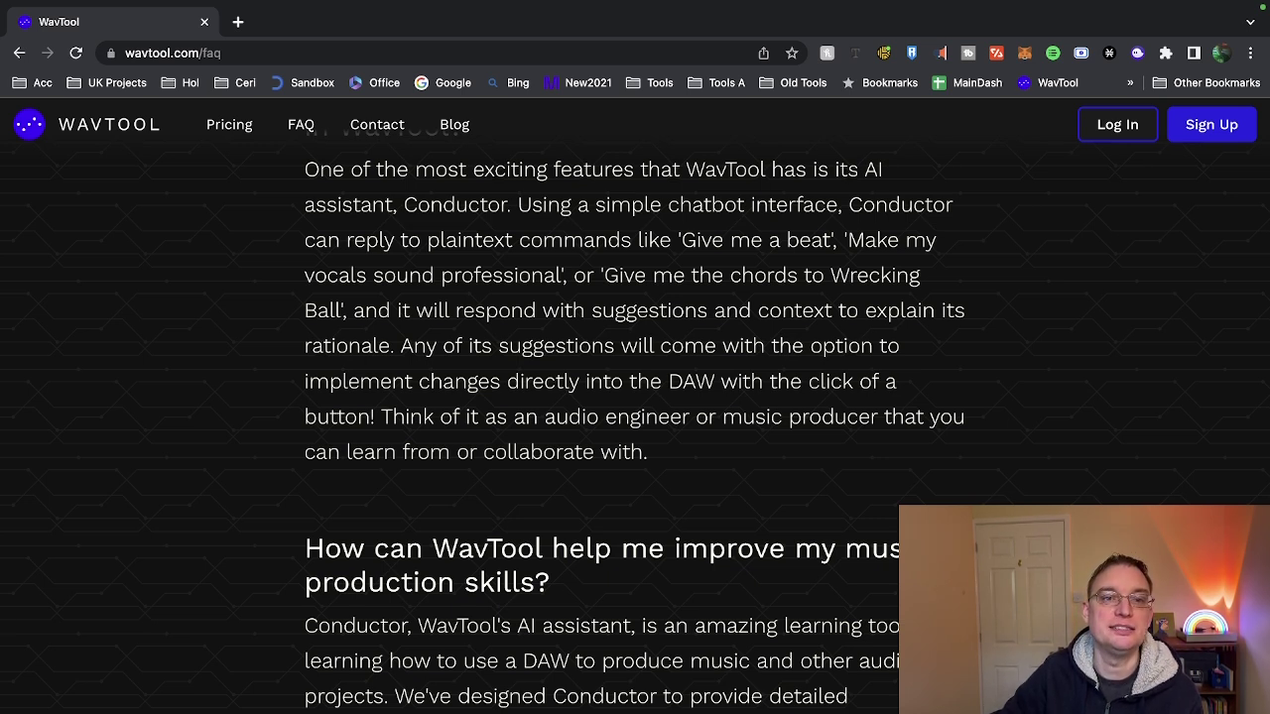
# Step: Open the Pricing page and review the free Basic and $20/month Pro plan comparison
pyautogui.click(229, 126)
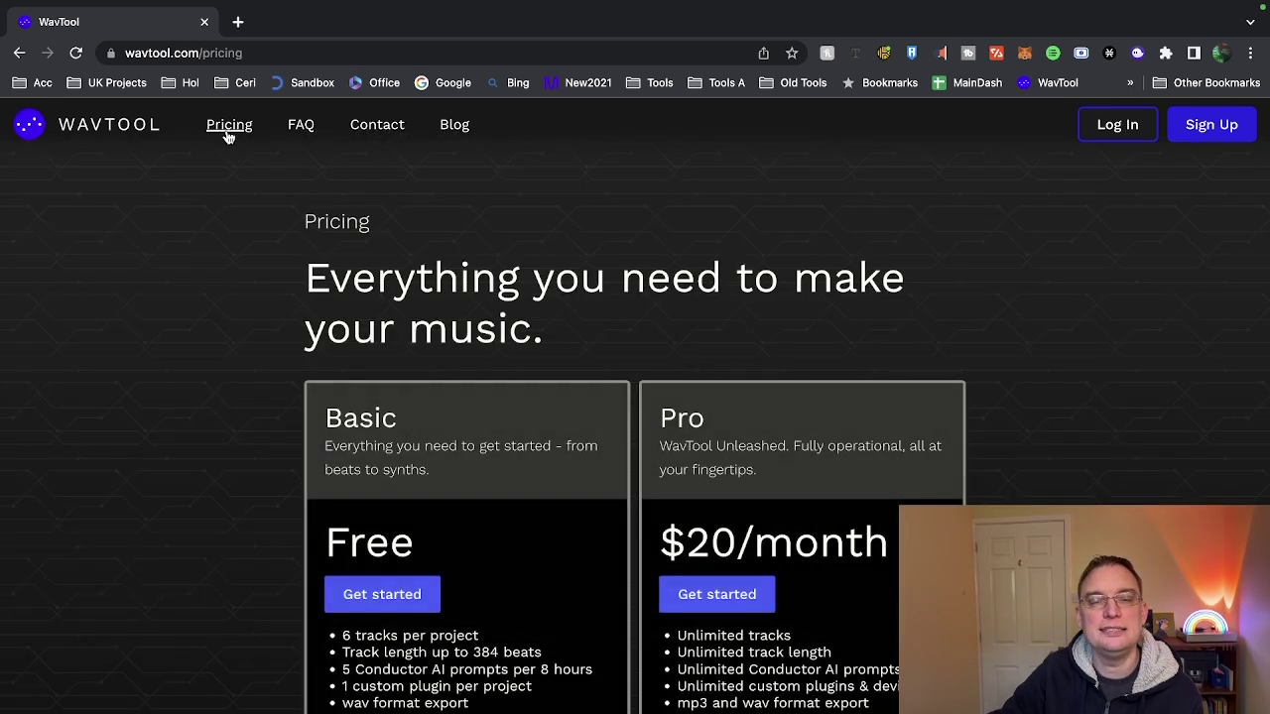
pyautogui.scroll(-3, 543, 405)
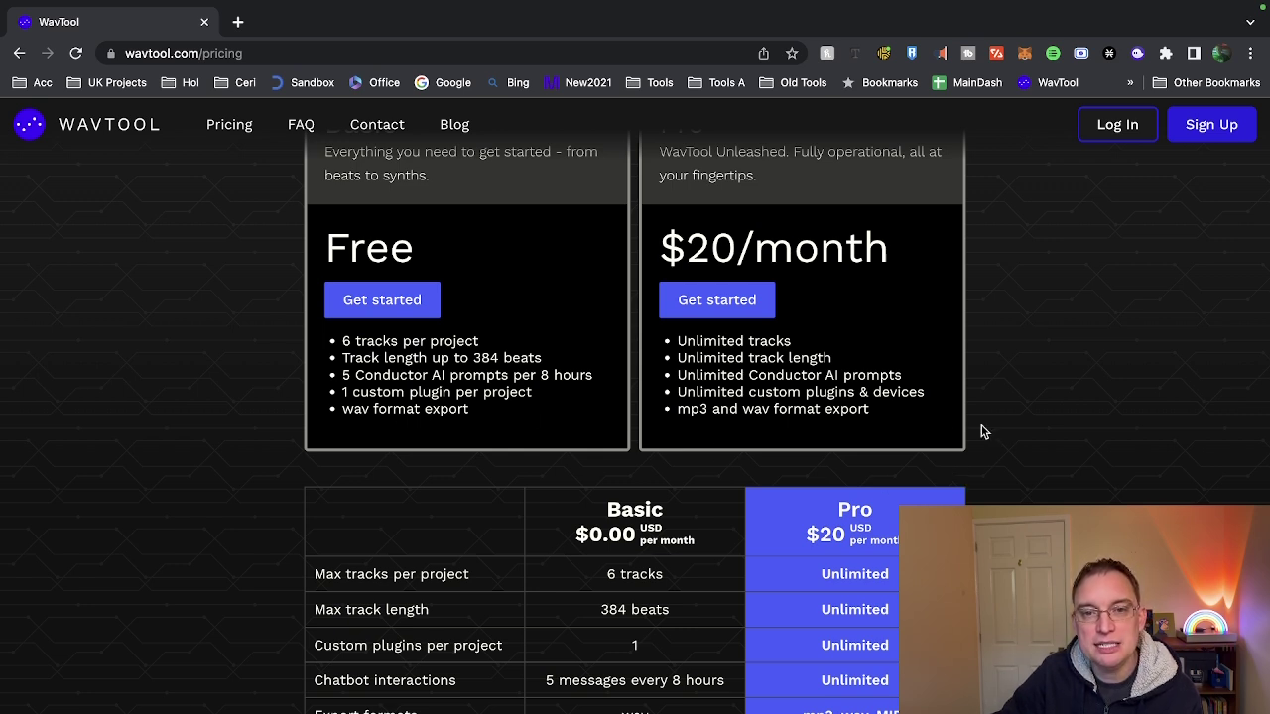
pyautogui.scroll(1, 843, 307)
pyautogui.scroll(-3, 1041, 393)
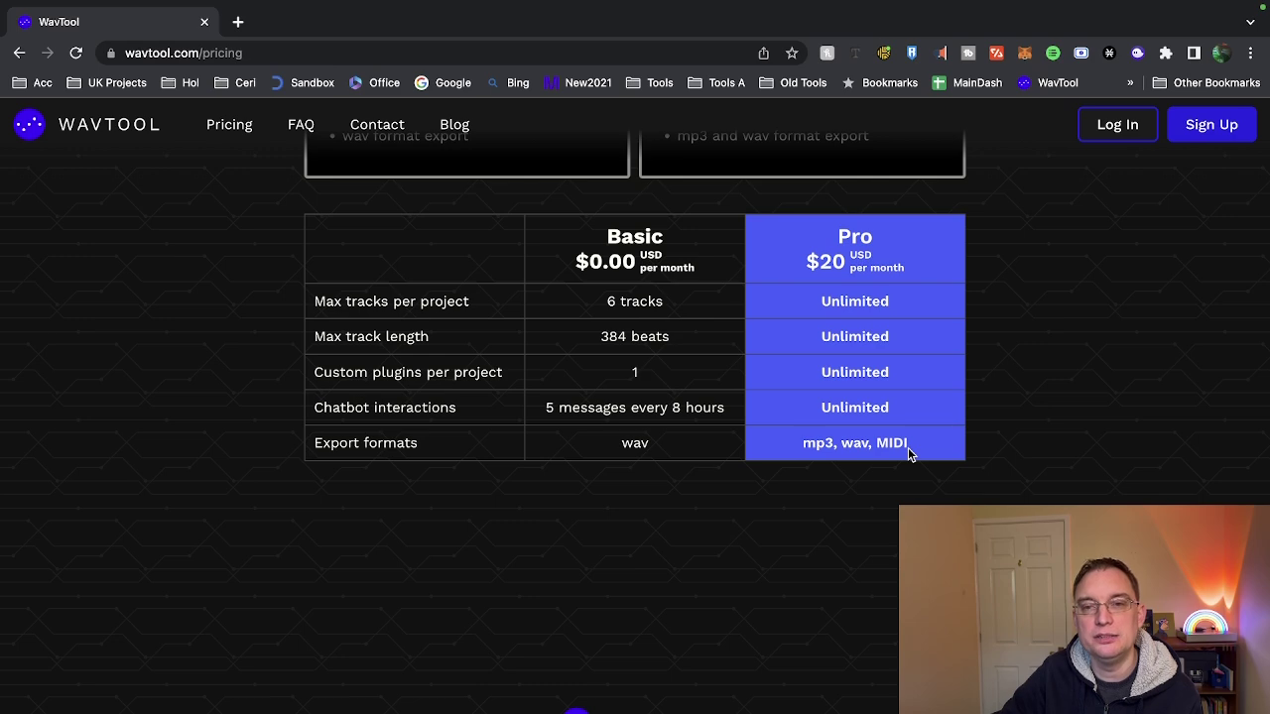
pyautogui.scroll(1, 1006, 439)
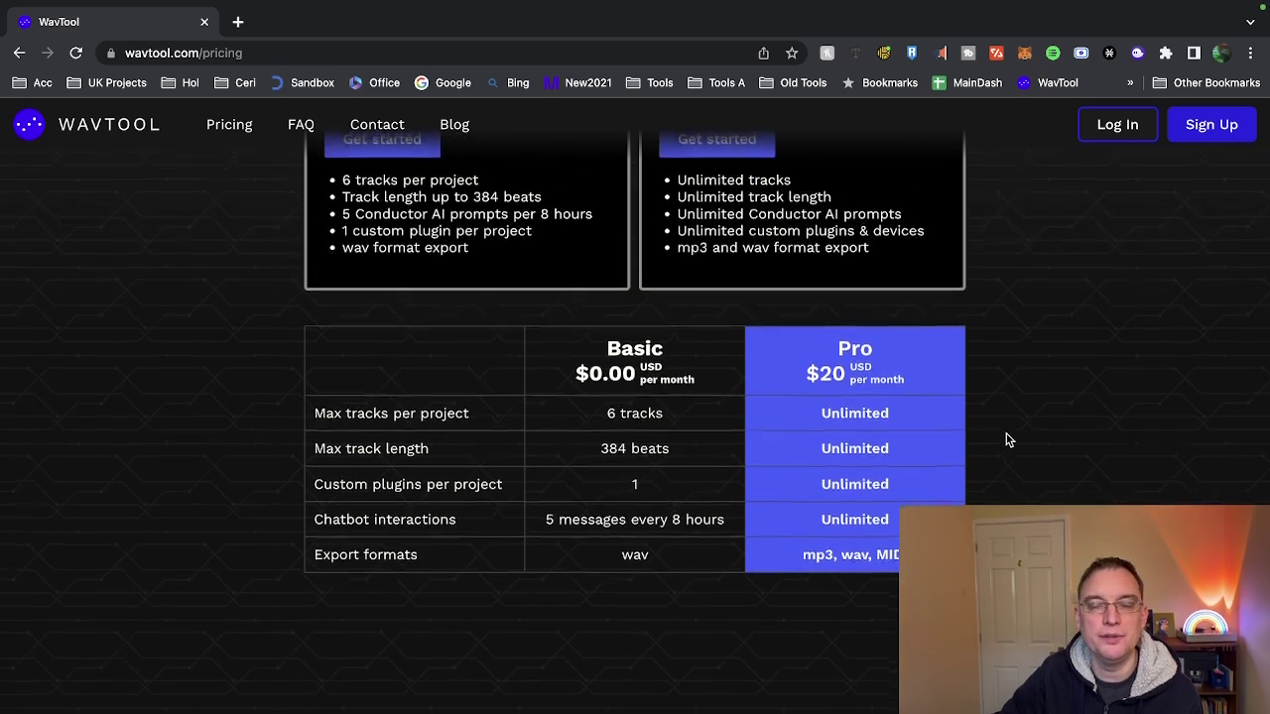
pyautogui.scroll(2, 1006, 439)
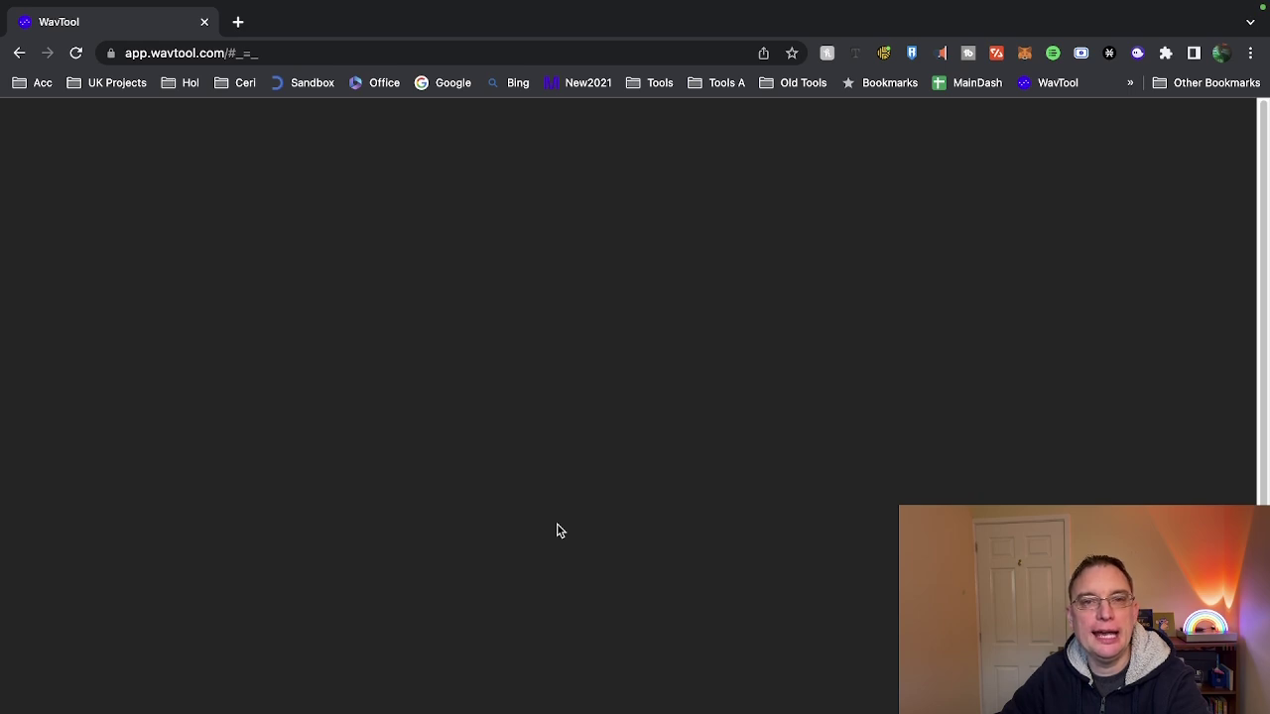
# Step: Reload the app with '#_=_' stripped from its address and maximise the browser window
pyautogui.click(672, 55)
pyautogui.press('Return')
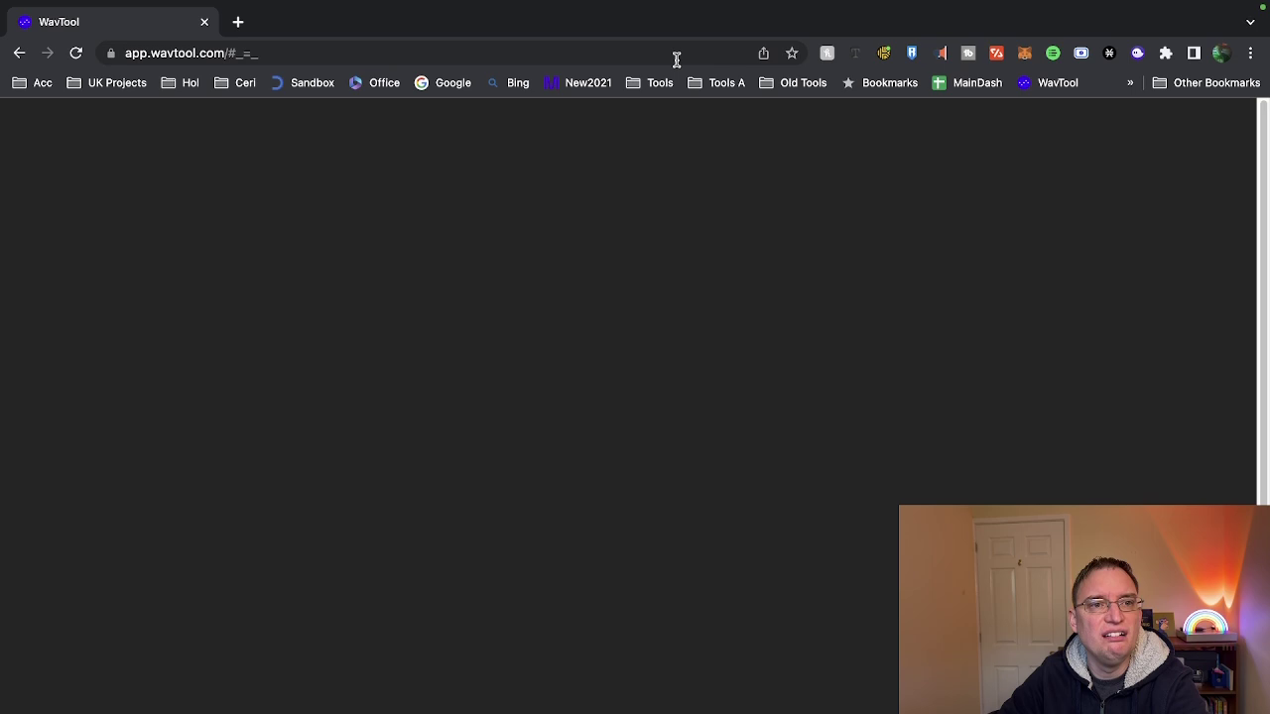
pyautogui.click(677, 59)
pyautogui.press('BackSpace')
pyautogui.press('BackSpace')
pyautogui.press('BackSpace')
pyautogui.press('BackSpace')
pyautogui.press('Return')
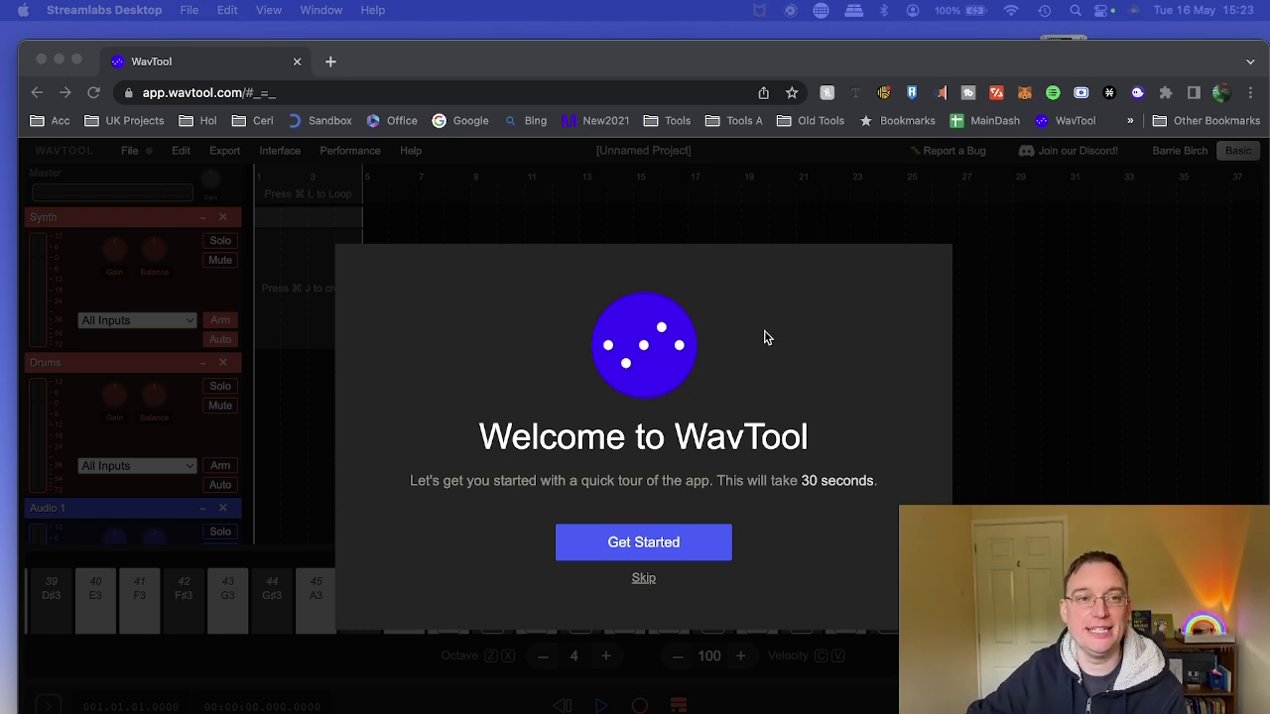
pyautogui.click(77, 60)
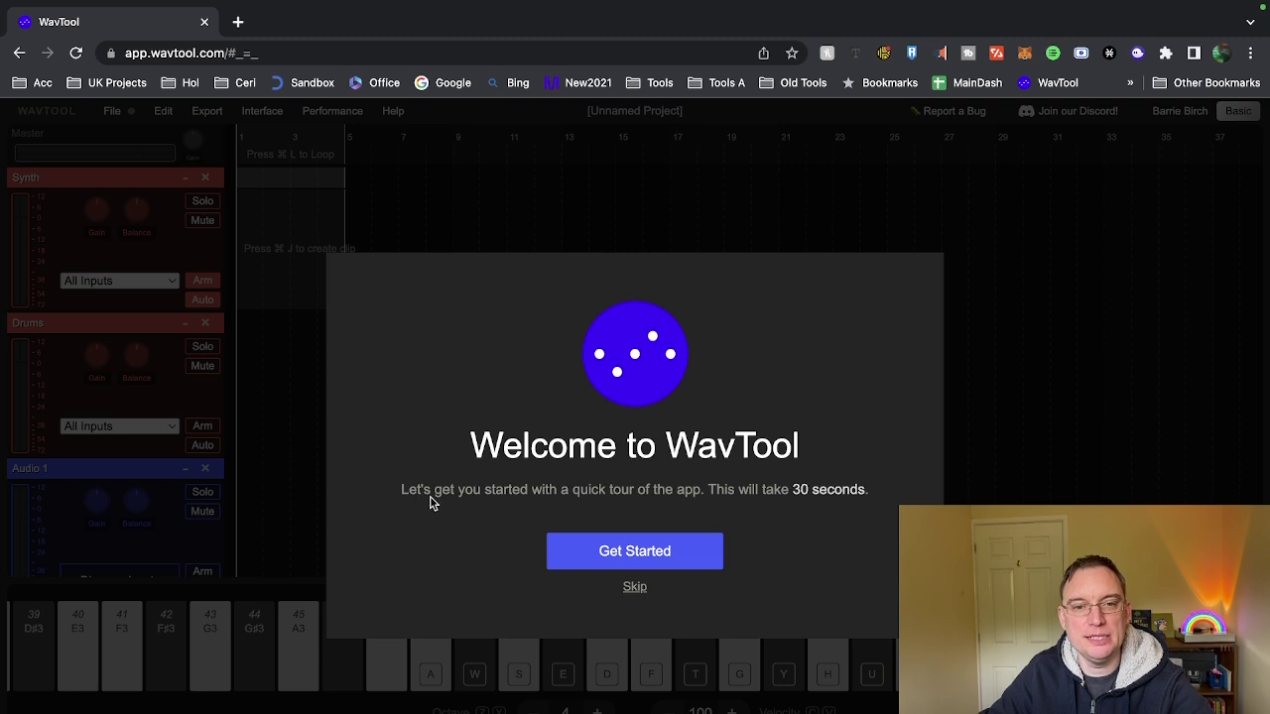
# Step: Go through the welcome tour, opening and closing the chatbot, to the final step
pyautogui.click(600, 550)
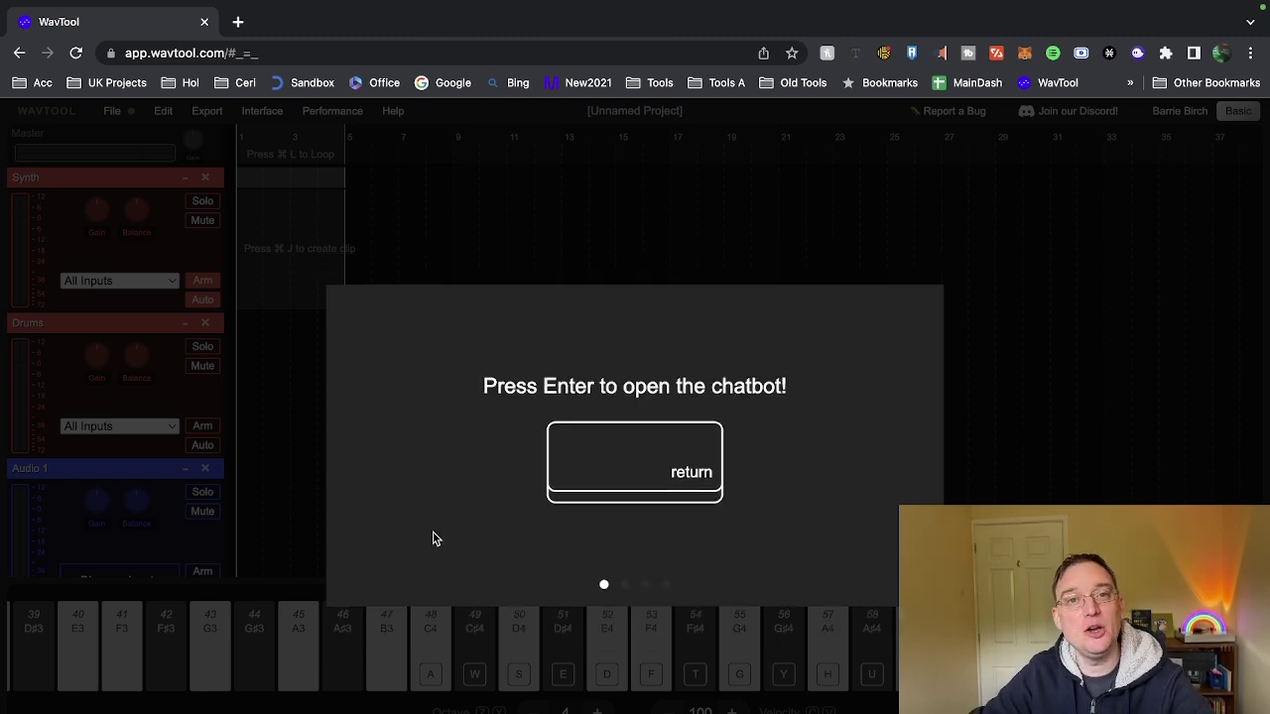
pyautogui.press('Return')
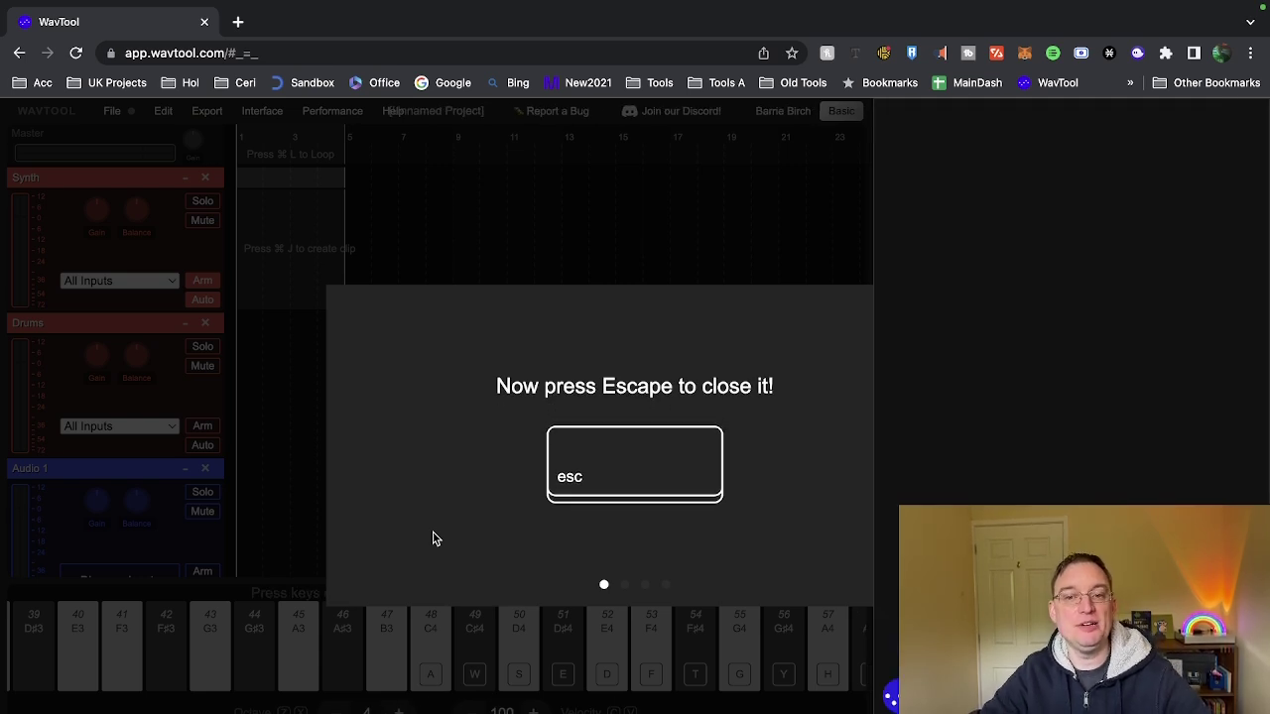
pyautogui.press('Escape')
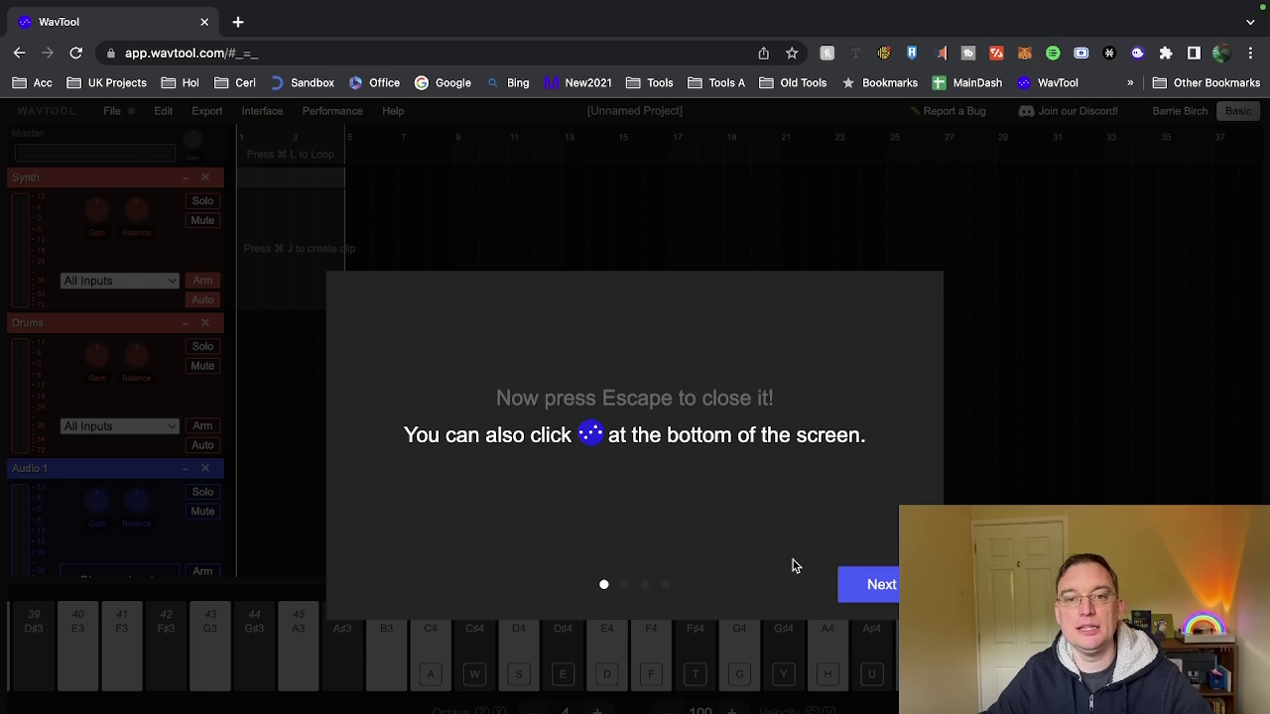
pyautogui.click(865, 584)
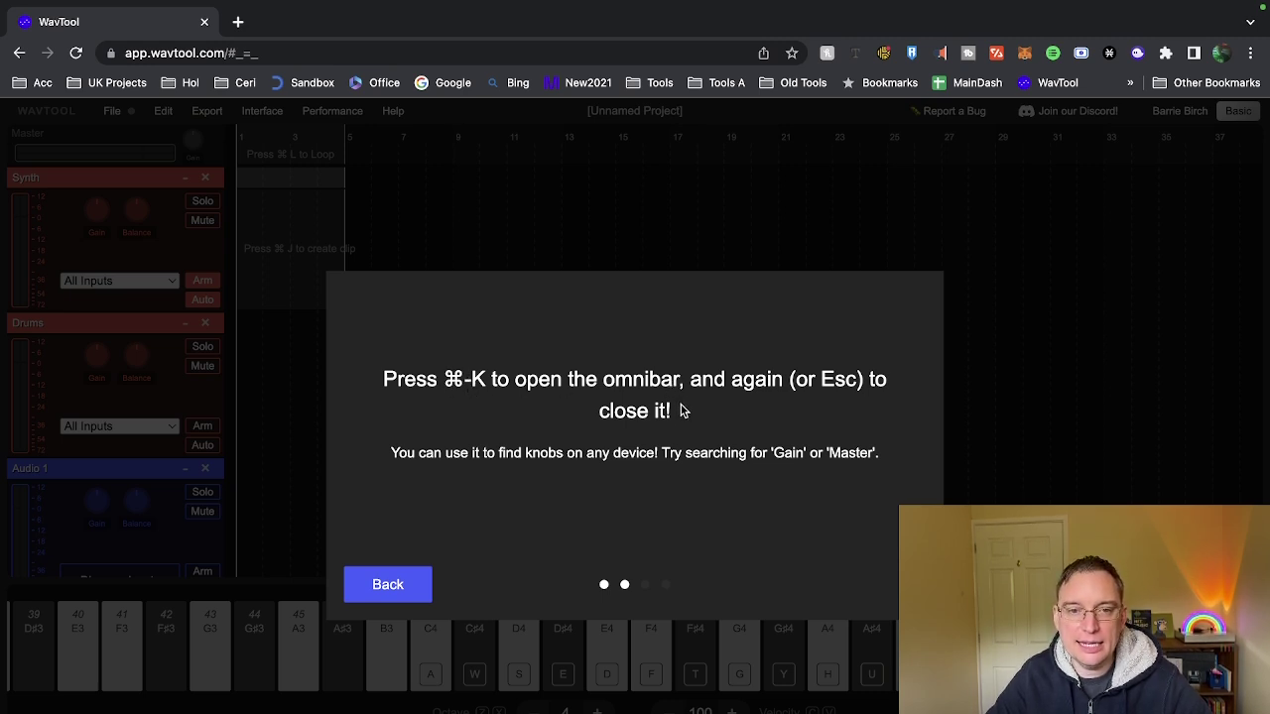
pyautogui.click(880, 587)
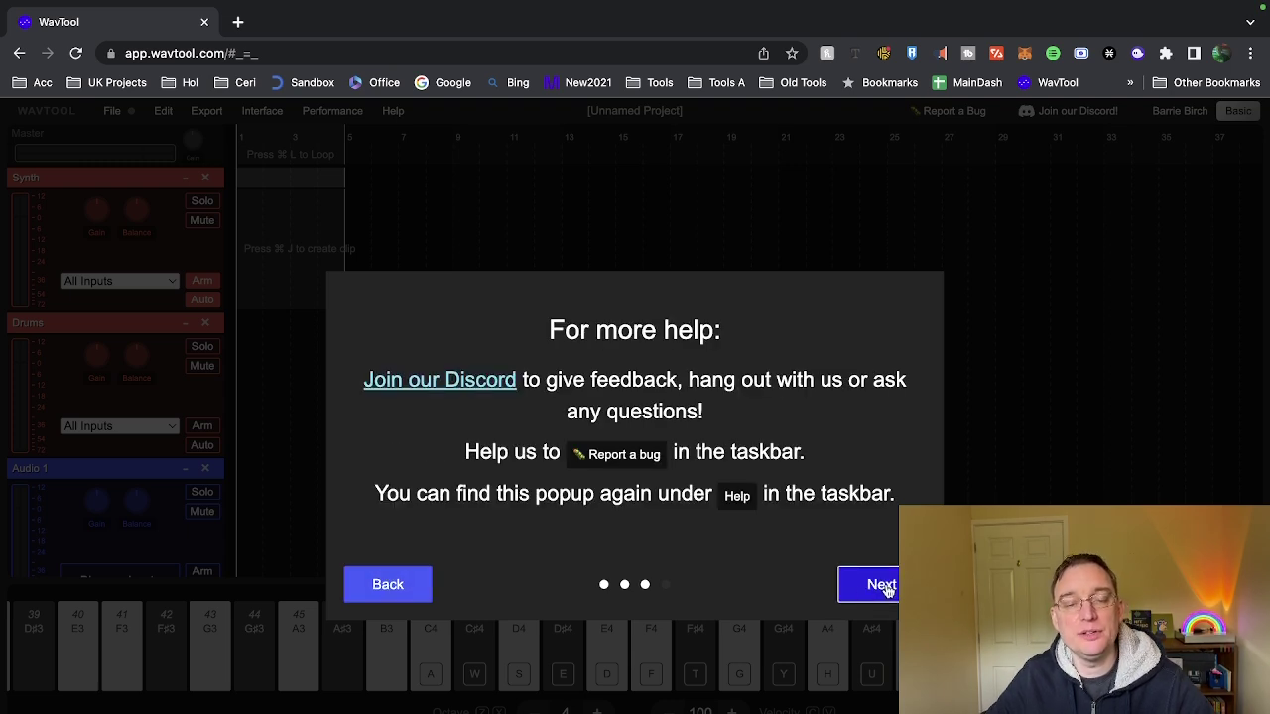
pyautogui.click(885, 588)
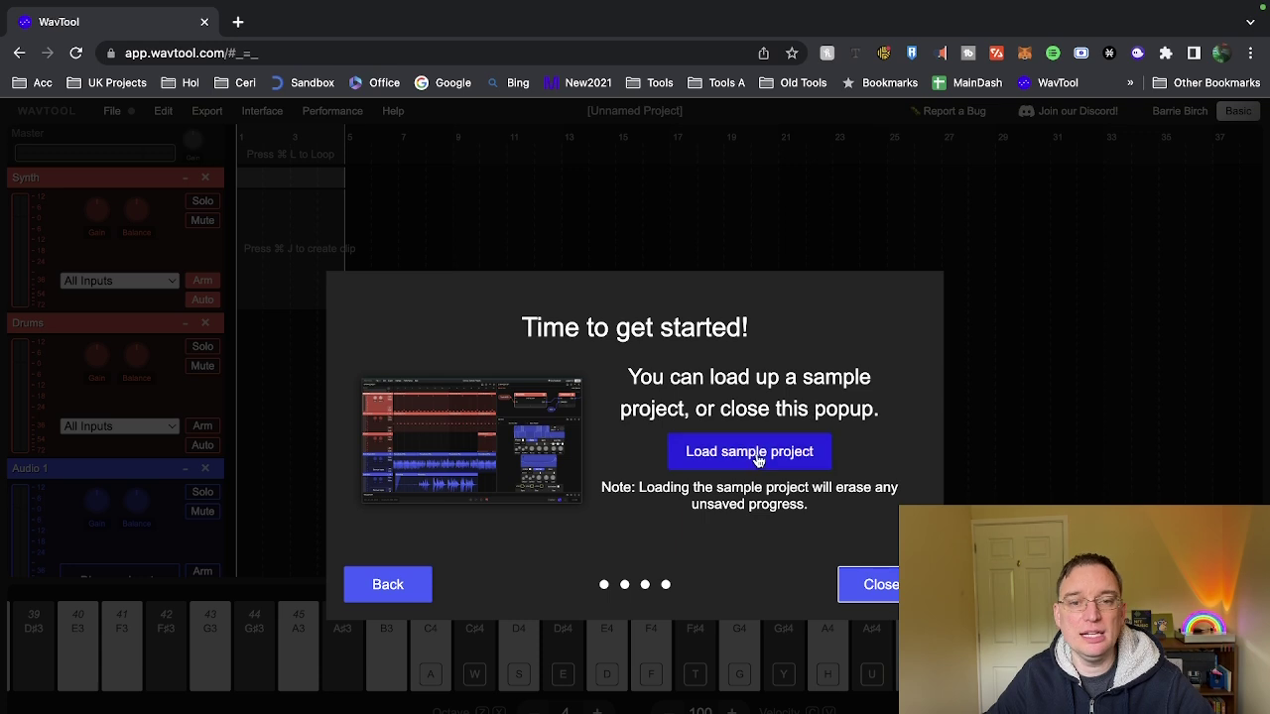
# Step: Dismiss the tour and play a rising run C4 to A#4 on the Synth using keys A–U
pyautogui.click(885, 585)
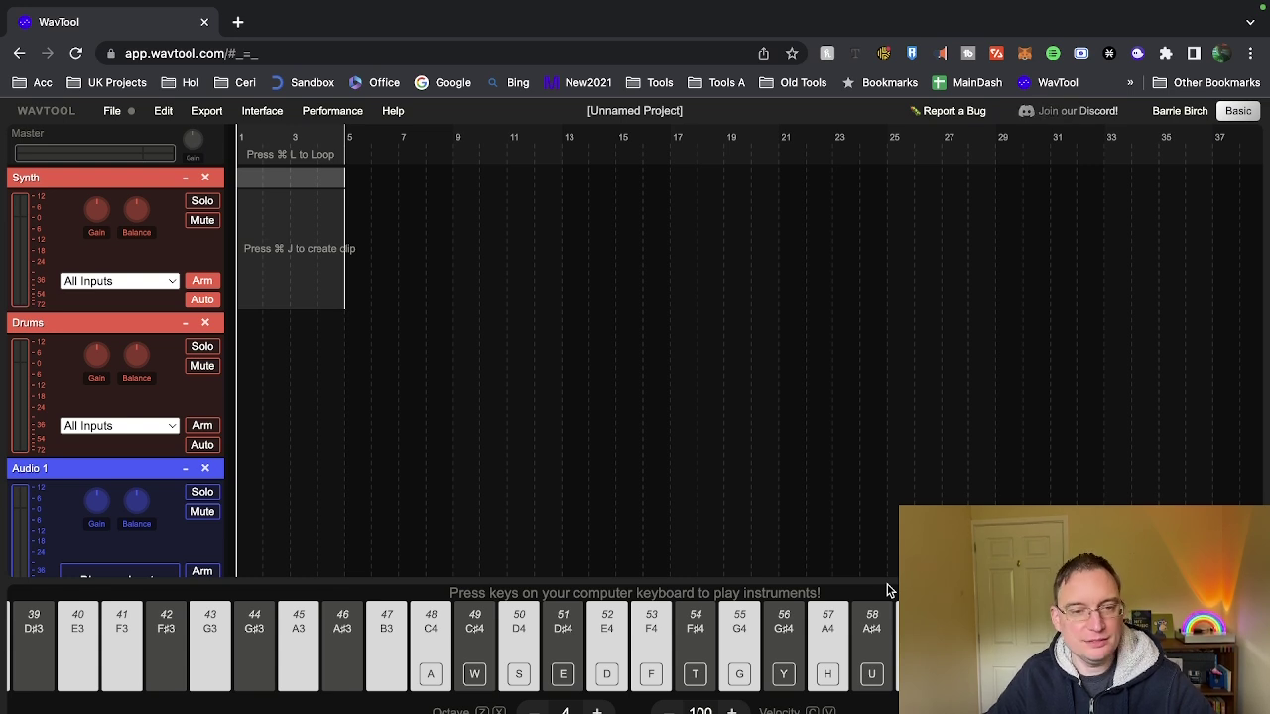
pyautogui.press('a')
pyautogui.press('w')
pyautogui.press('s')
pyautogui.press('e')
pyautogui.press('d')
pyautogui.press('f')
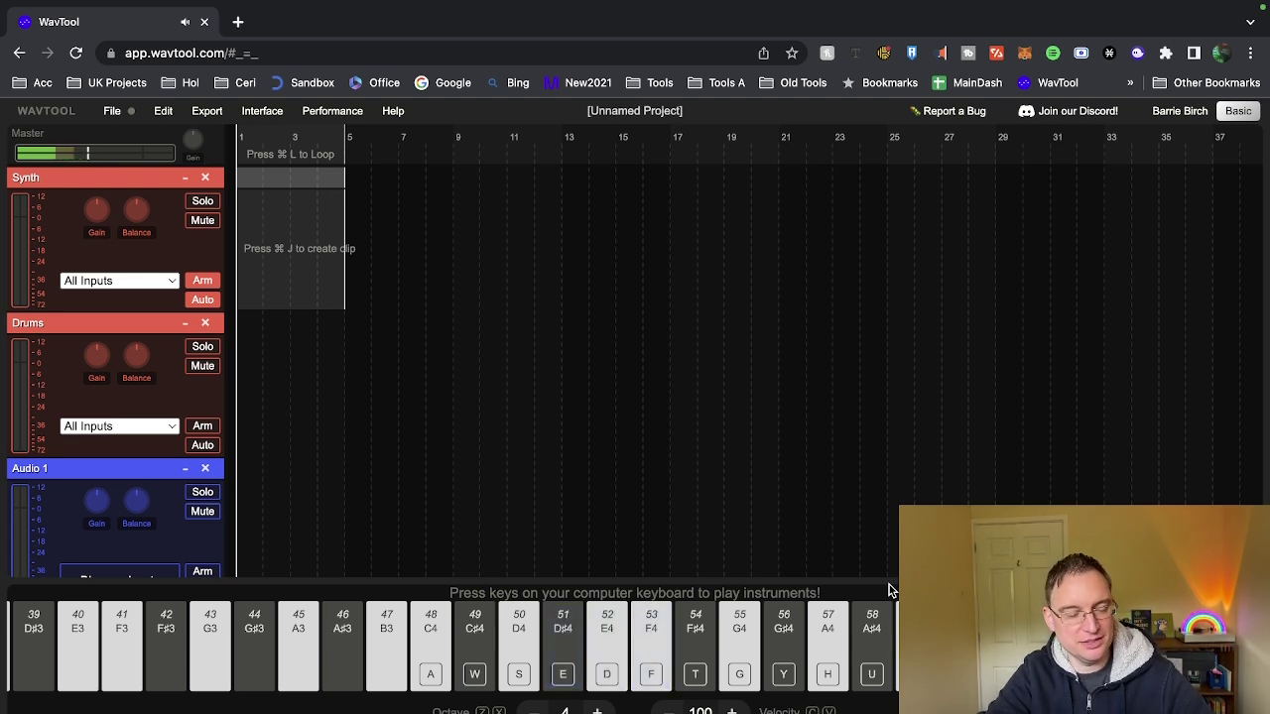
pyautogui.press('t')
pyautogui.press('g')
pyautogui.press('y')
pyautogui.press('h')
pyautogui.press('u')
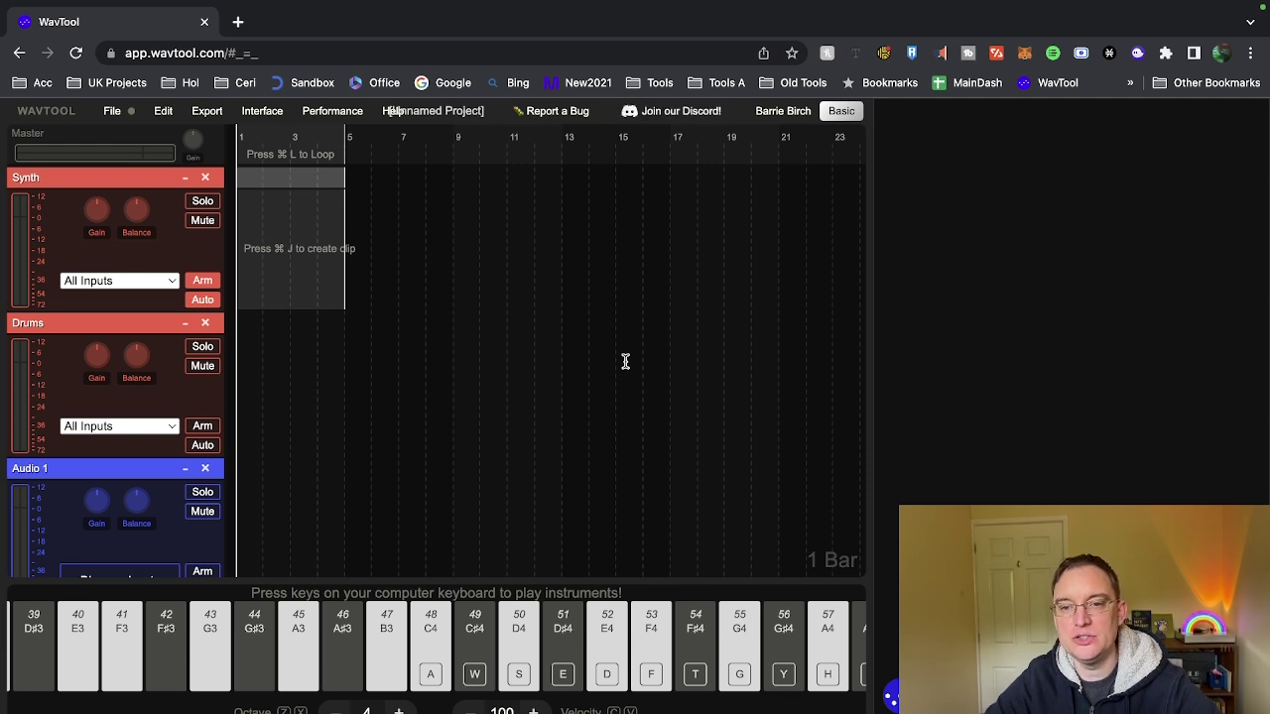
# Step: Play an A4 note, then close the Typeform signup survey tab with Cmd+W
pyautogui.press('h')
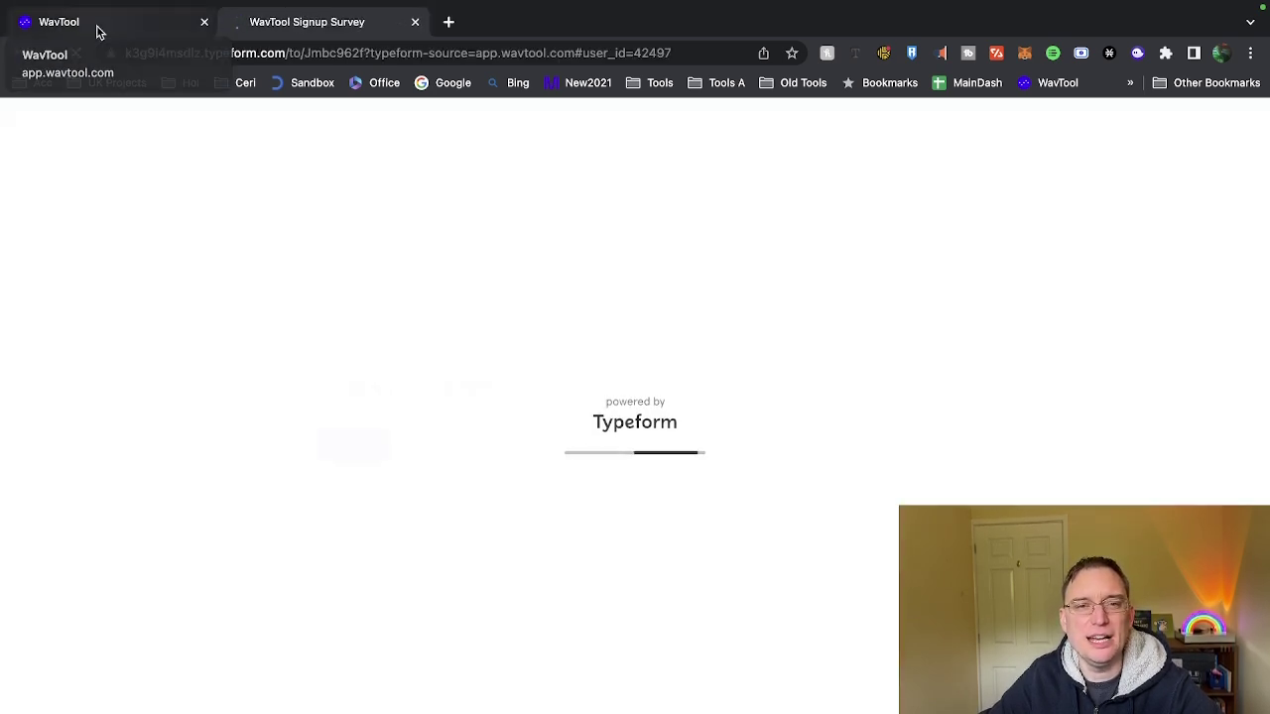
pyautogui.press('super+w')
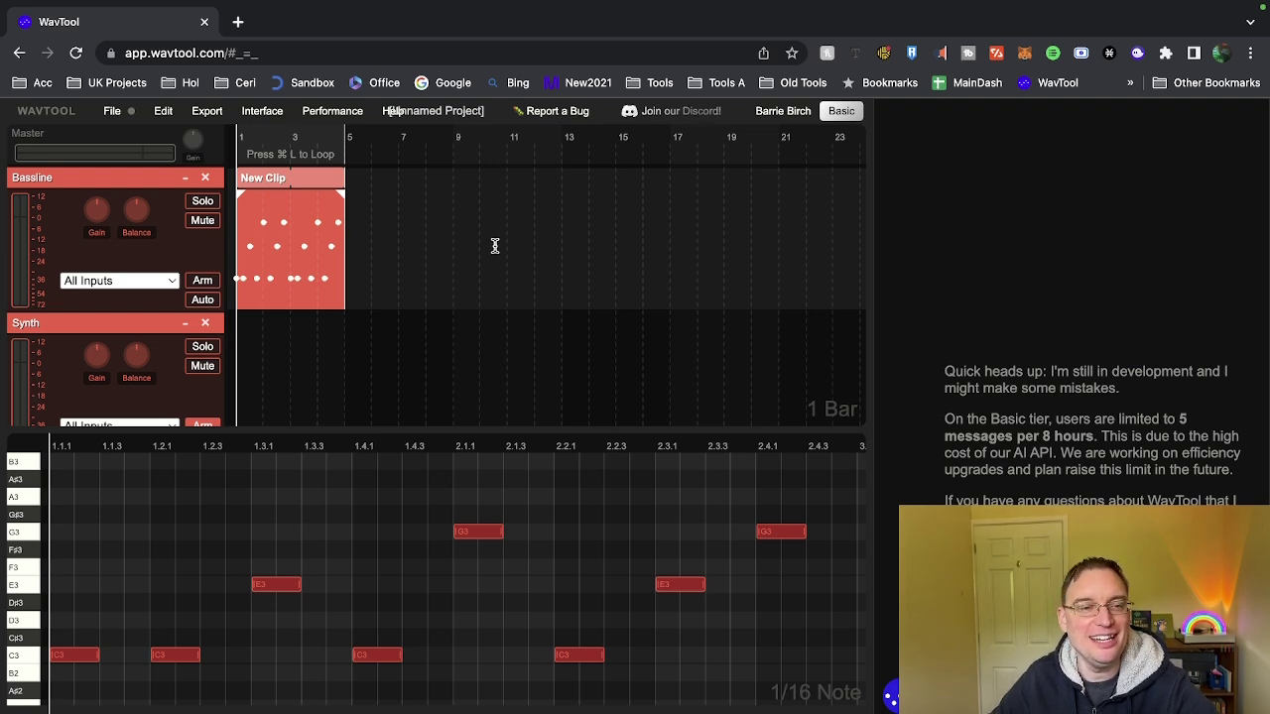
# Step: Play the bassline from the start, stop it, and select the C3 note at 2.2.1
pyautogui.press('space')
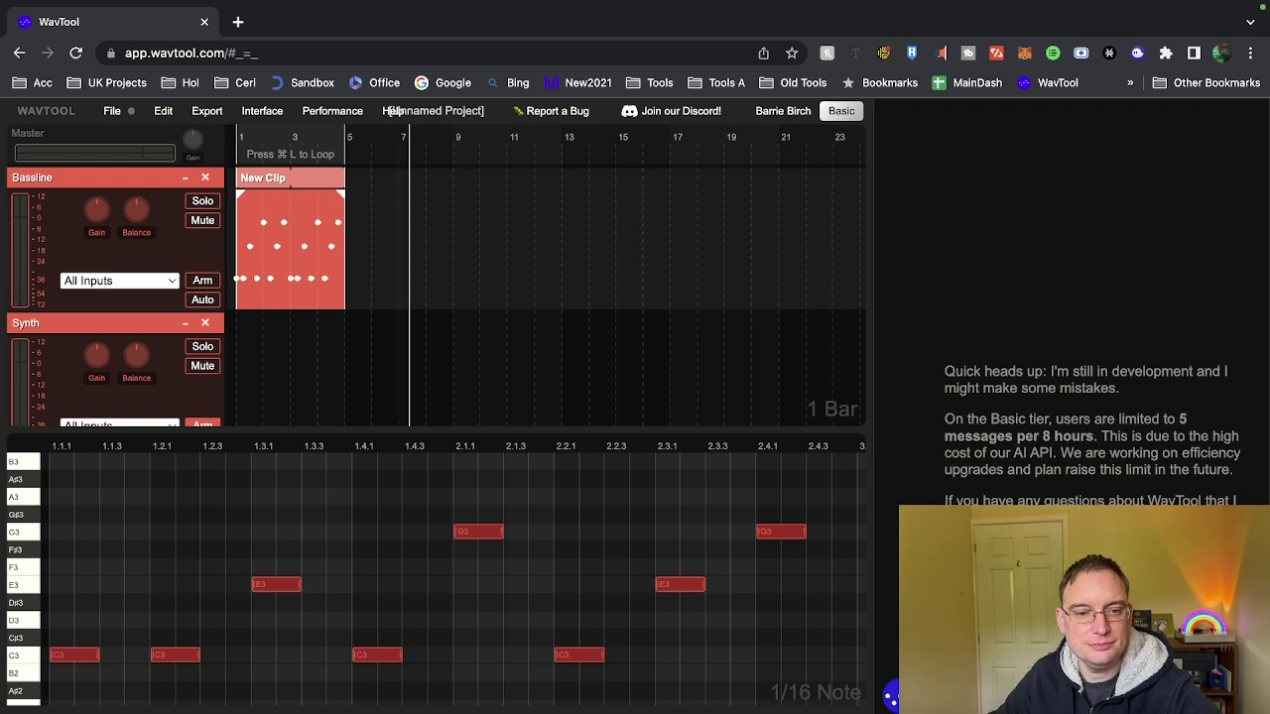
pyautogui.press('space')
pyautogui.press('space')
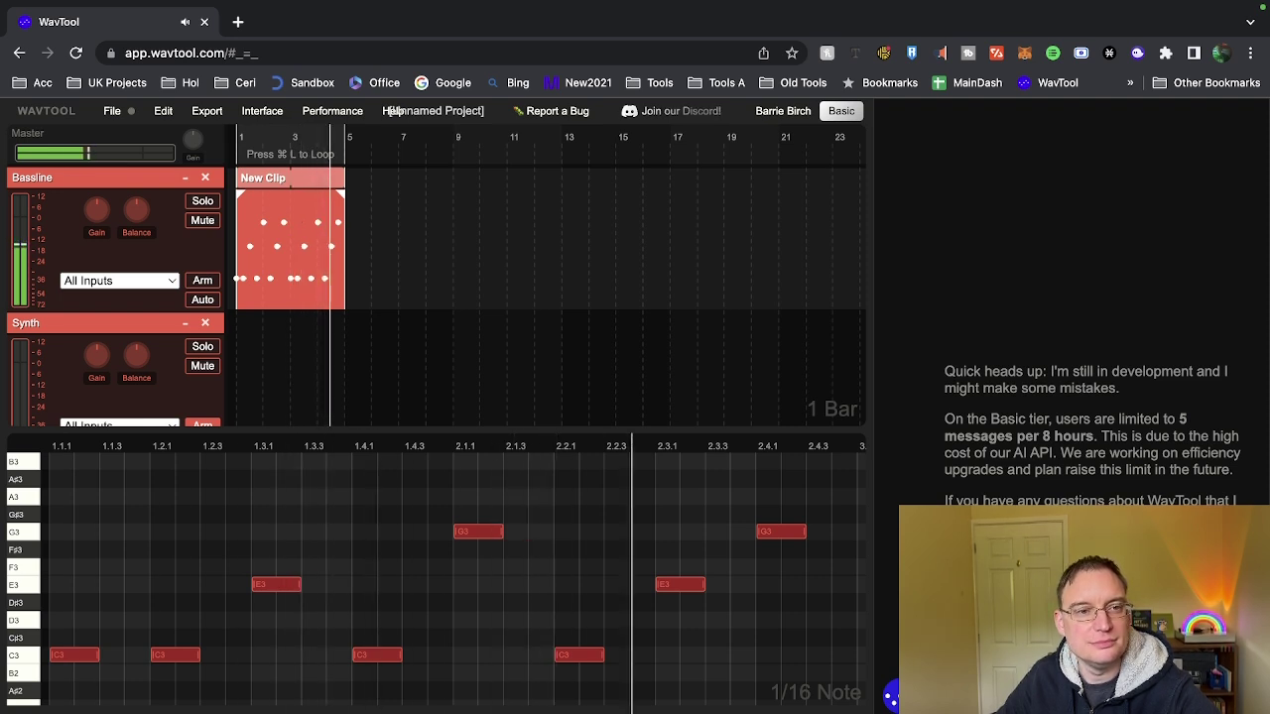
pyautogui.press('space')
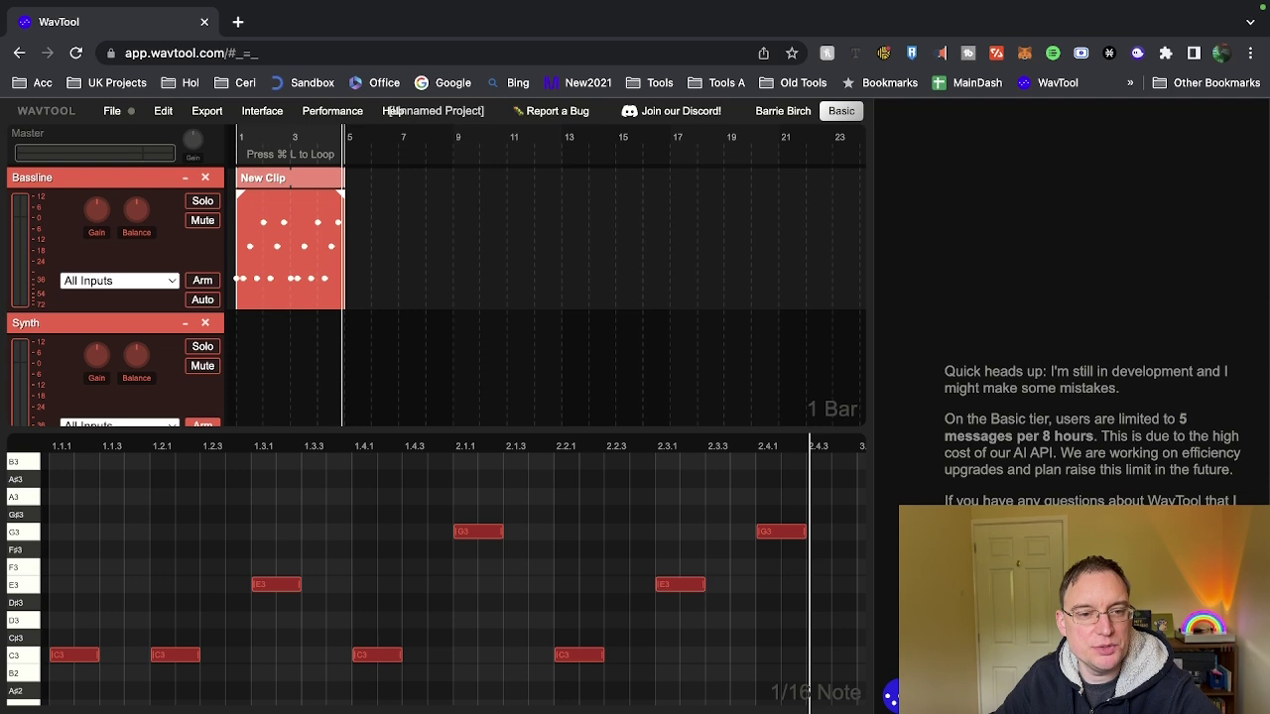
pyautogui.click(569, 654)
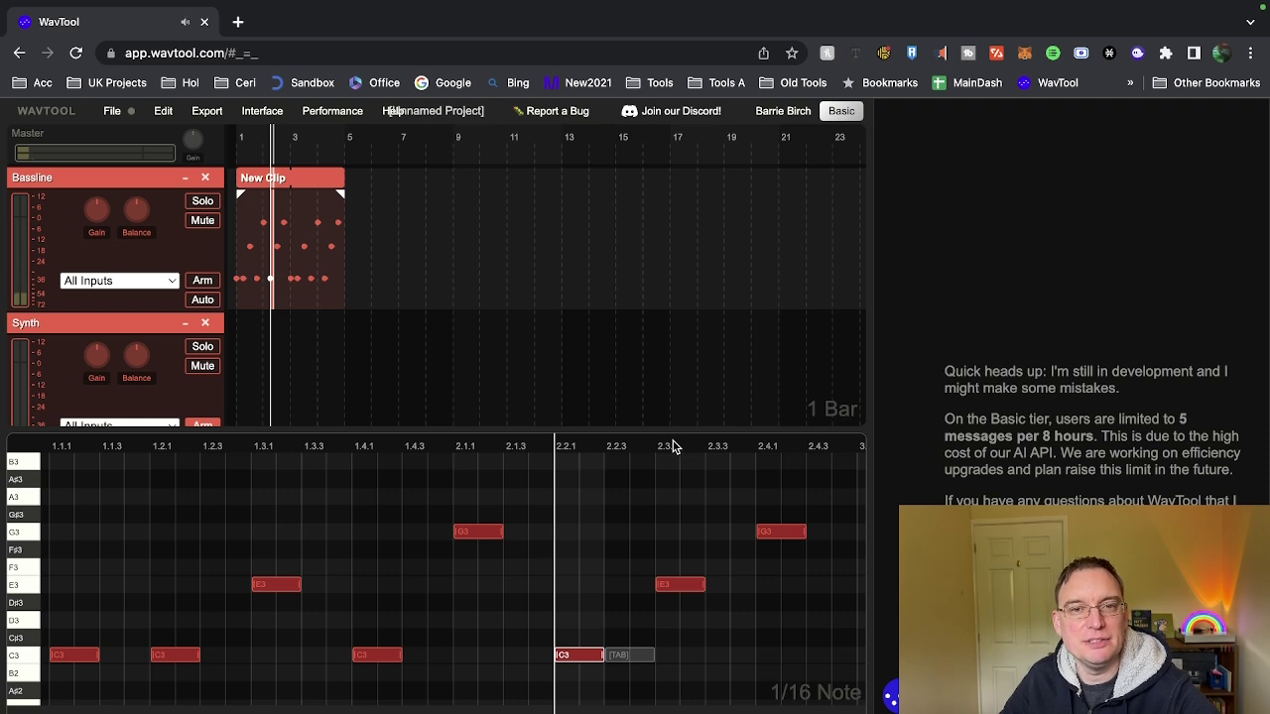
# Step: Browse the File, Edit, Export, Interface and Performance menus
pyautogui.click(112, 113)
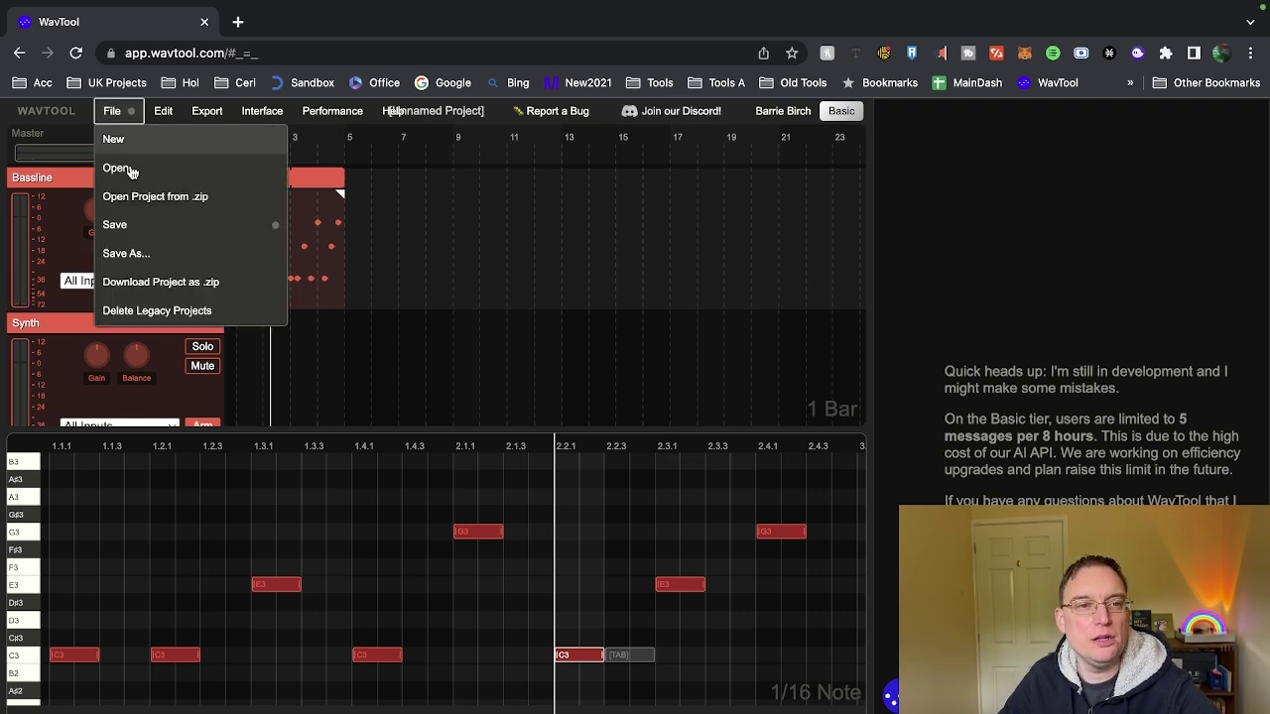
pyautogui.click(163, 111)
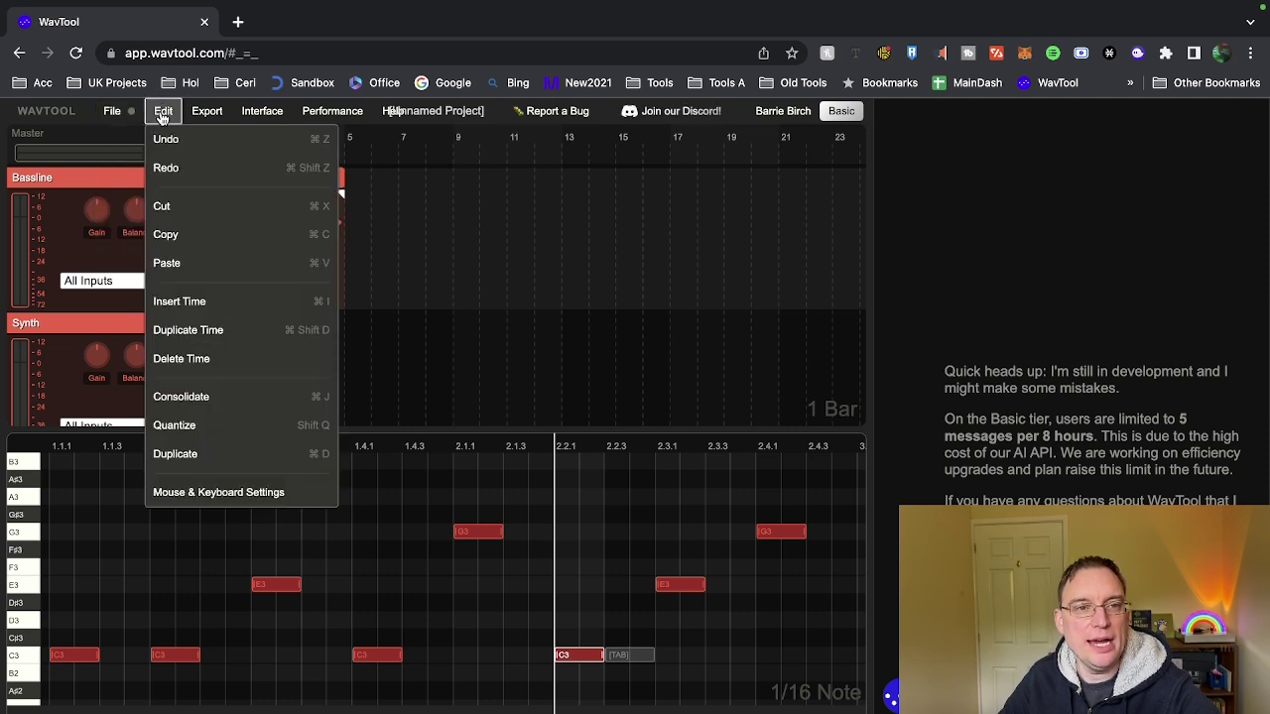
pyautogui.click(206, 112)
pyautogui.click(253, 113)
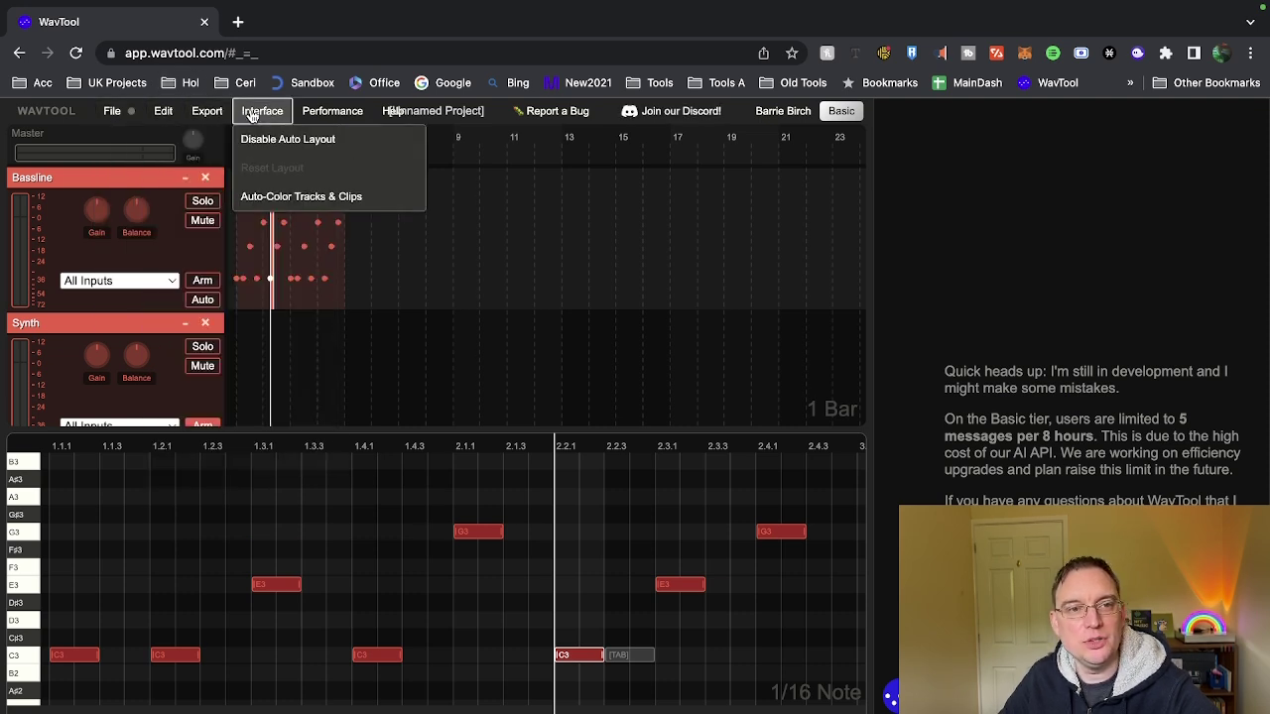
pyautogui.click(337, 113)
# Step: Save the project under the name 'Test'
pyautogui.click(420, 115)
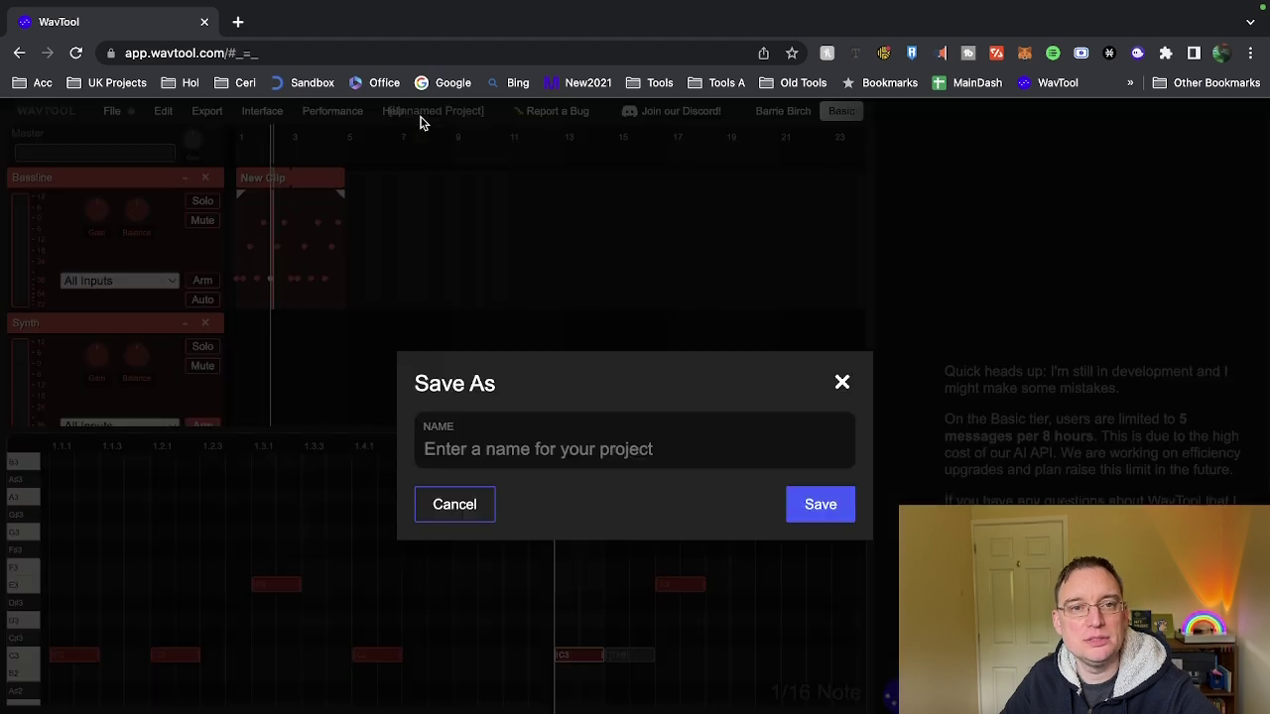
pyautogui.click(534, 455)
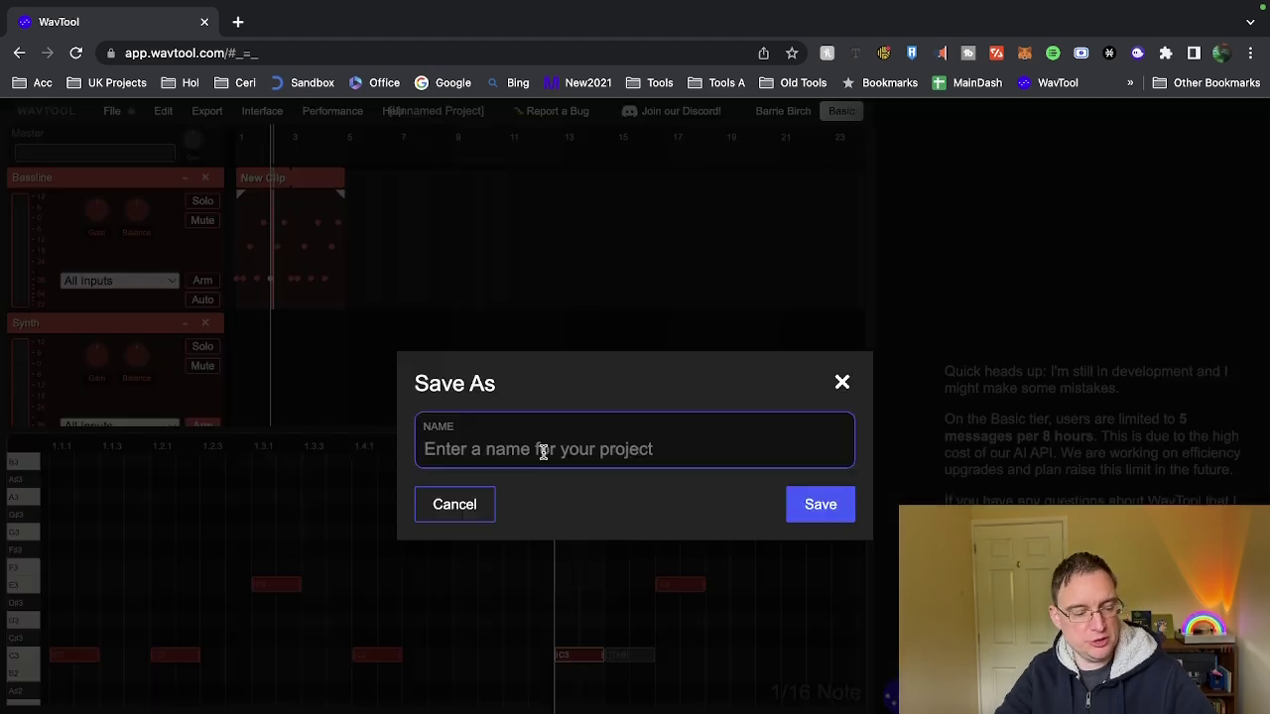
pyautogui.write('Test')
pyautogui.click(824, 505)
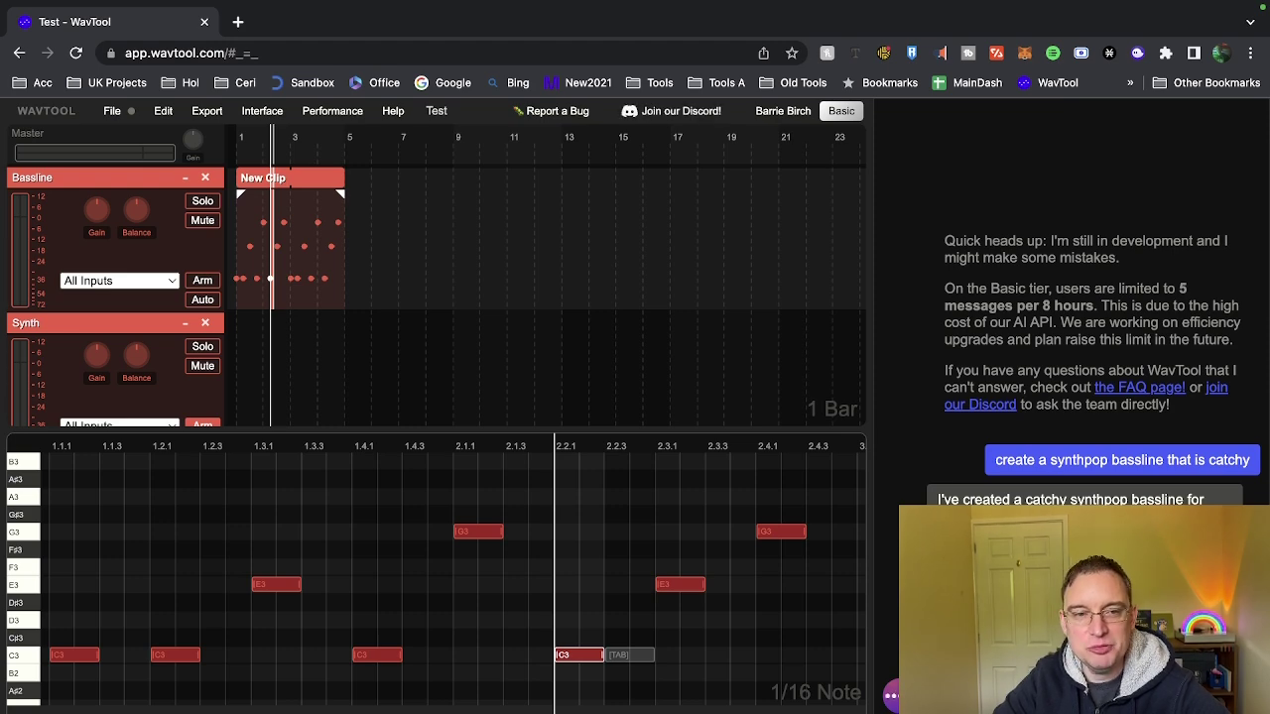
# Step: Duplicate the Bassline clip into four copies running to bar 17
pyautogui.rightClick(307, 178)
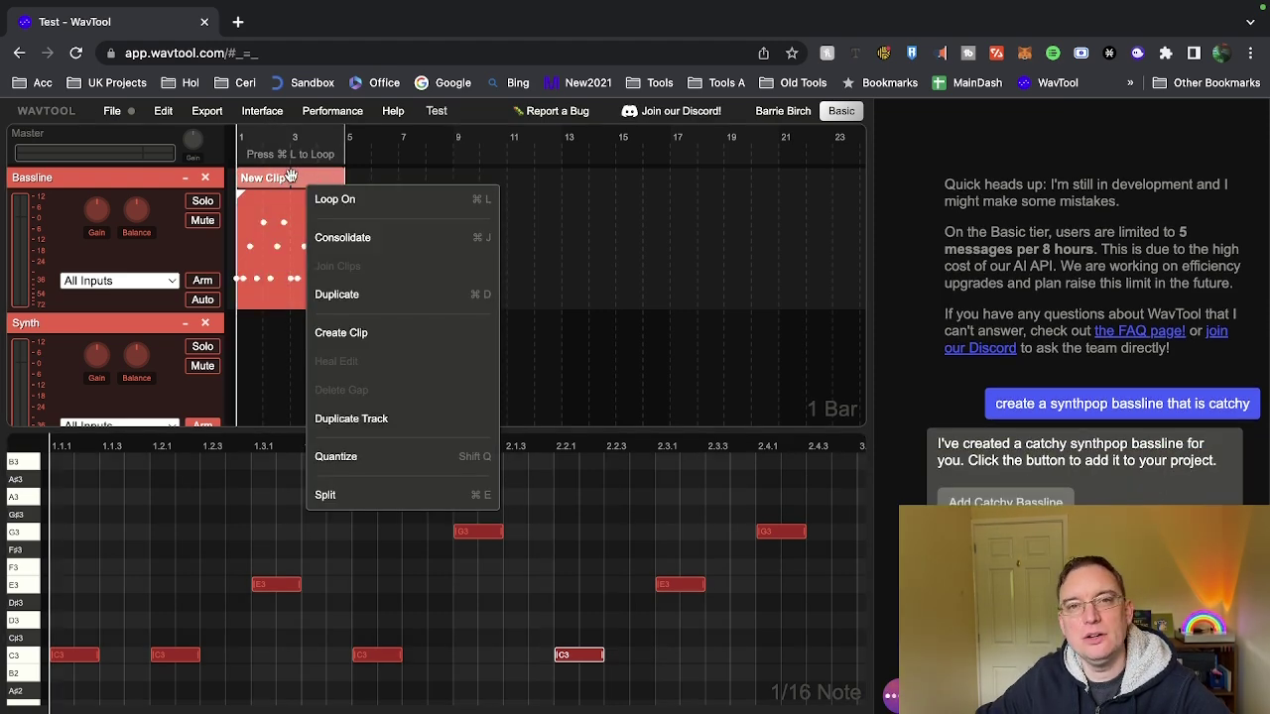
pyautogui.click(337, 294)
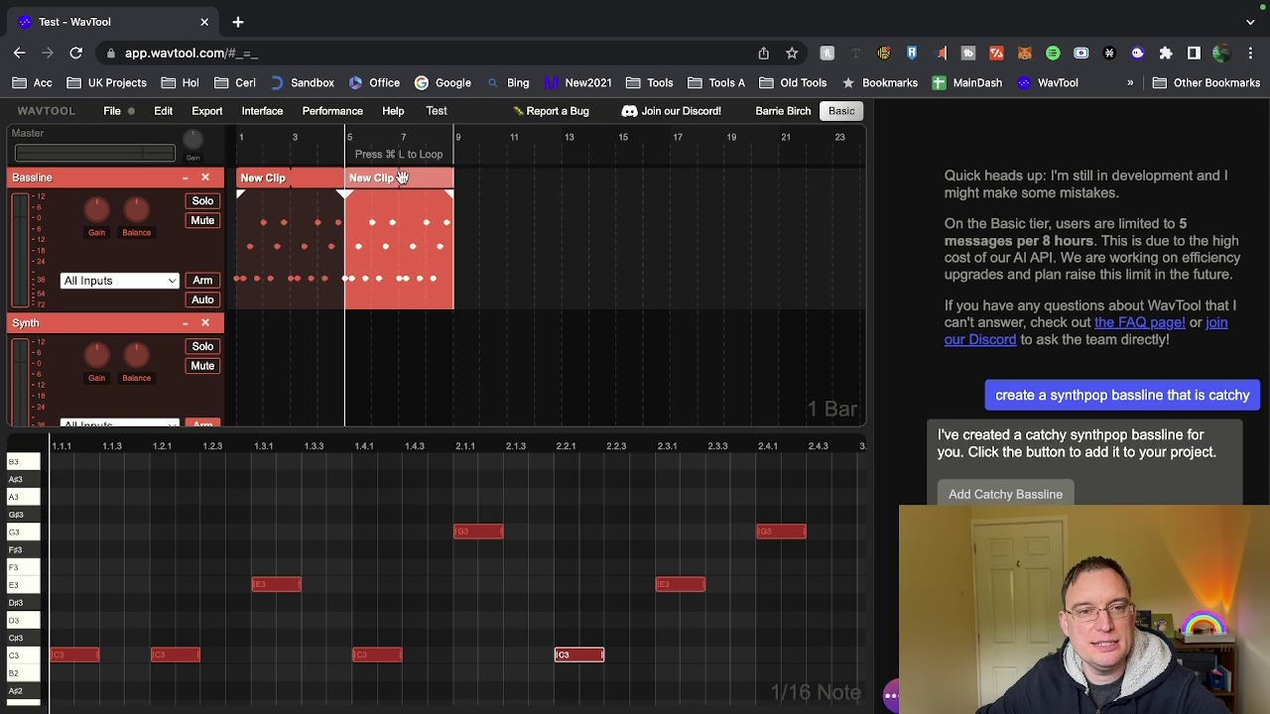
pyautogui.press('super+d')
pyautogui.press('super+d')
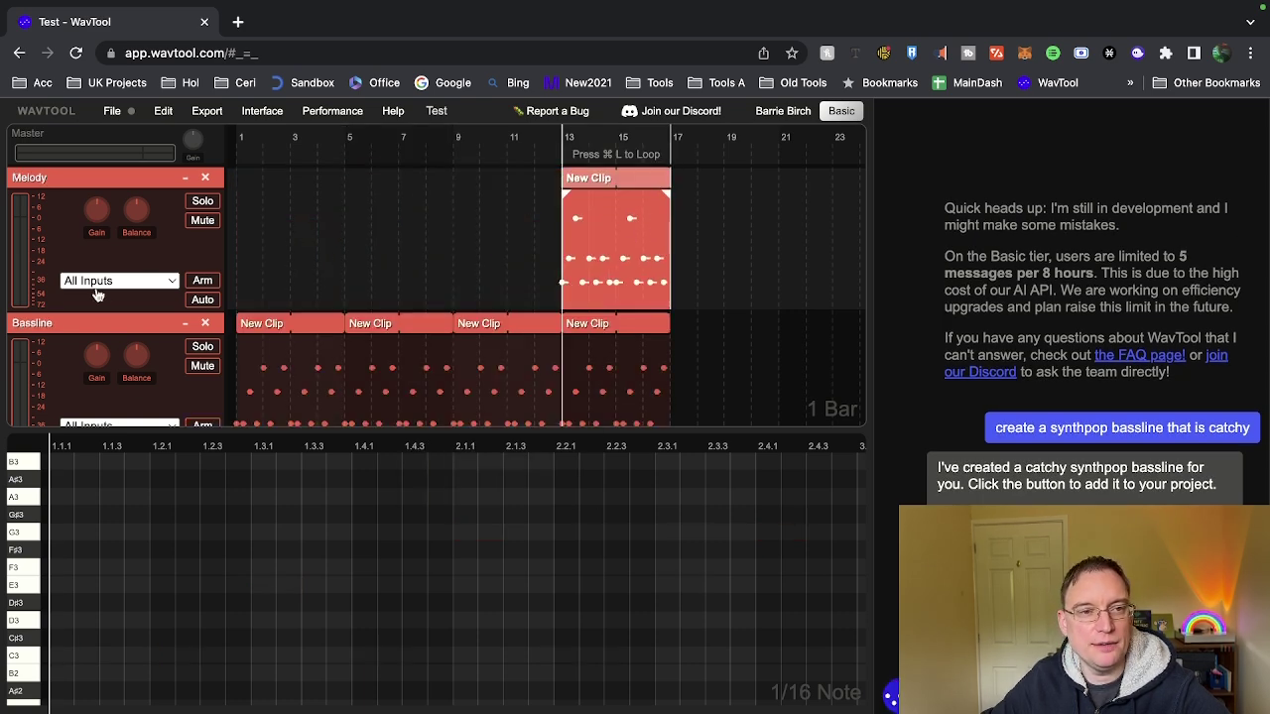
# Step: Move the Melody clip to bar 5 and play the arrangement back
pyautogui.moveTo(581, 178)
pyautogui.mouseDown()
pyautogui.moveTo(255, 175)
pyautogui.moveTo(377, 177)
pyautogui.mouseUp()
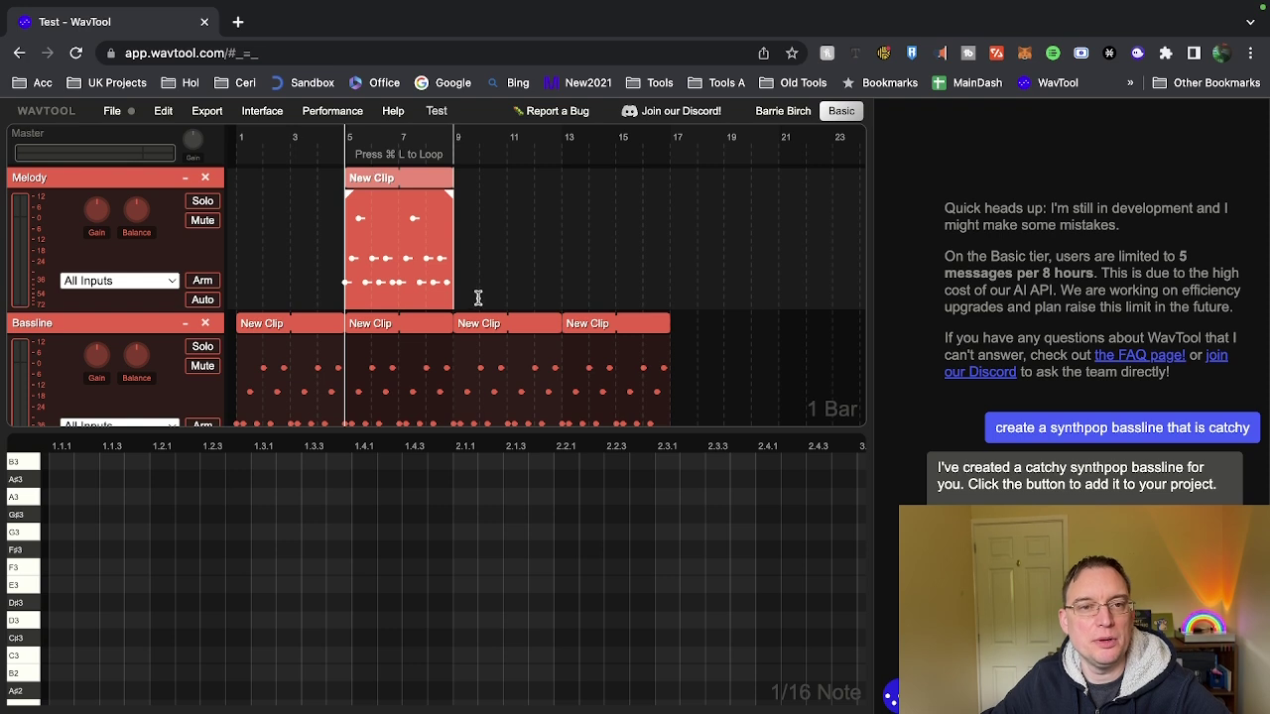
pyautogui.press('space')
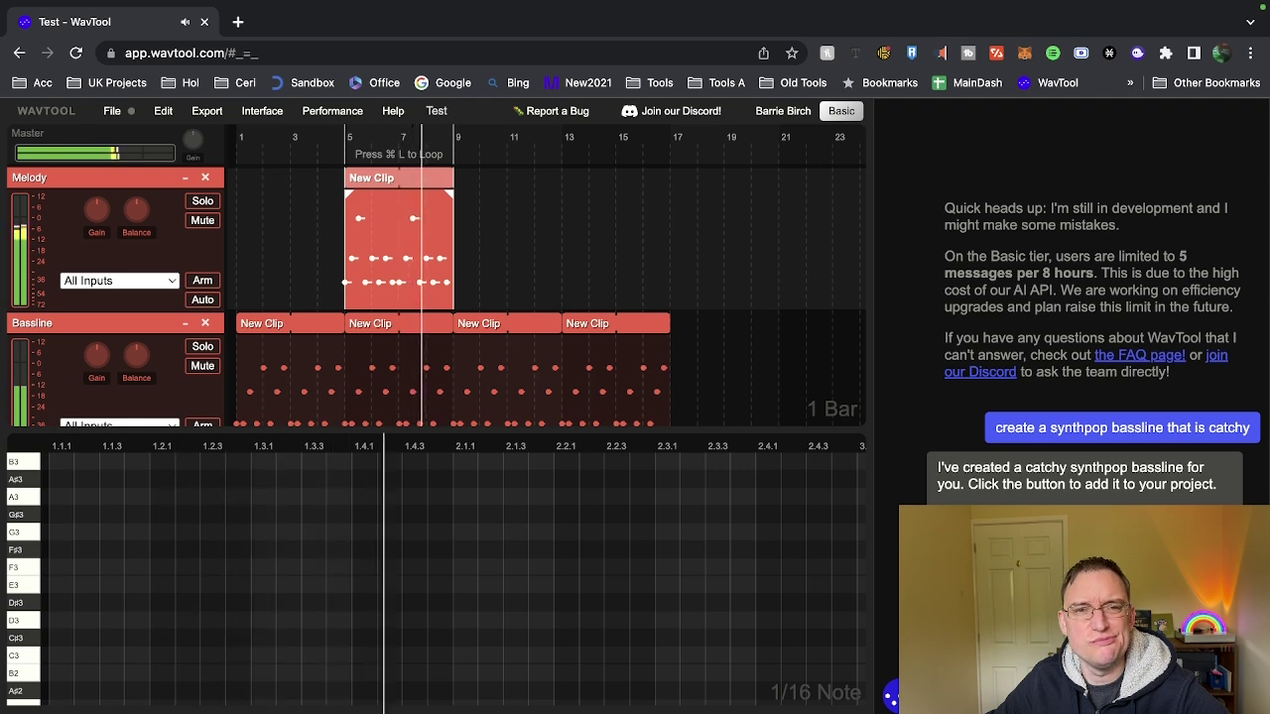
pyautogui.press('space')
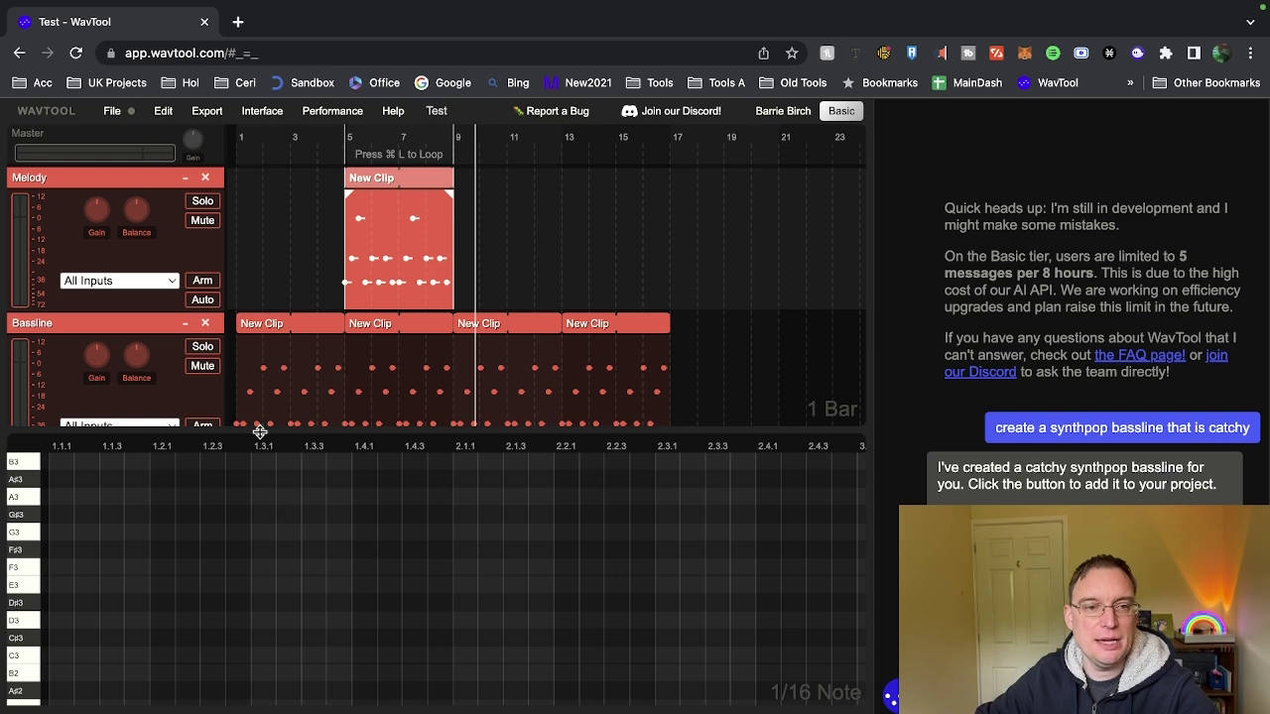
# Step: Enlarge the track lanes via the editor divider and edit the Melody and Bassline track names
pyautogui.moveTo(259, 432)
pyautogui.mouseDown()
pyautogui.moveTo(315, 709)
pyautogui.moveTo(280, 447)
pyautogui.mouseUp()
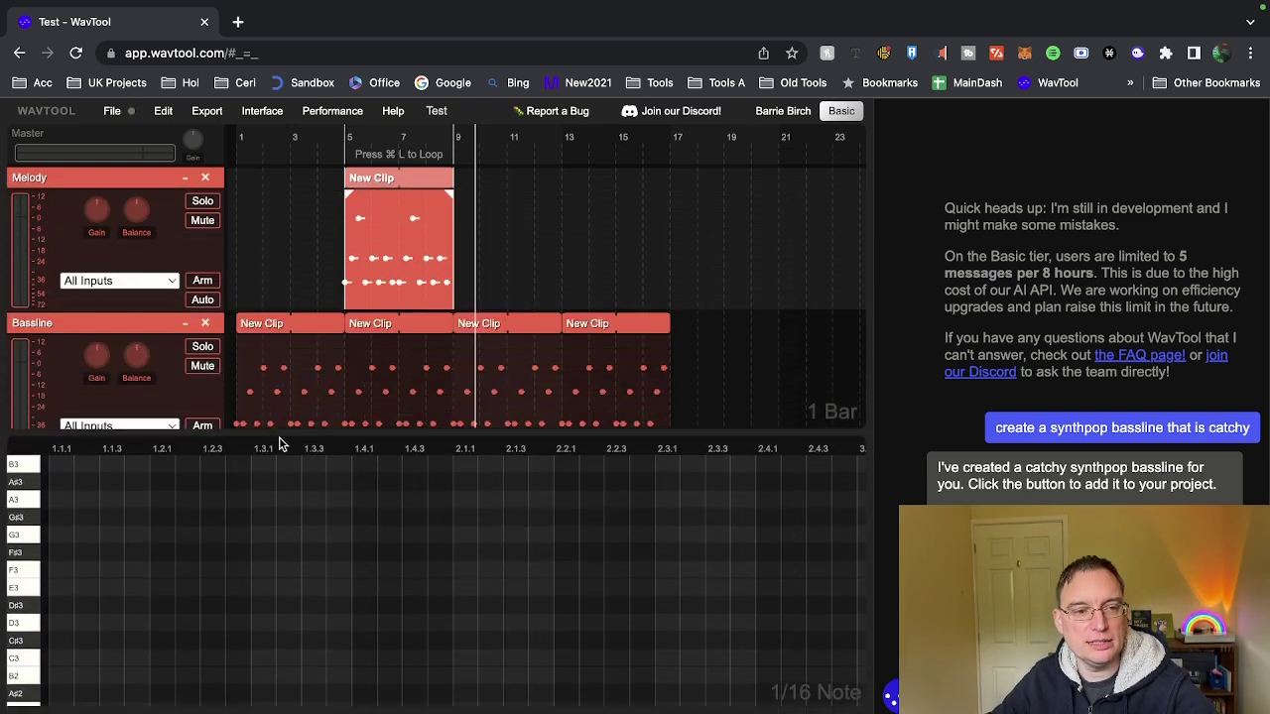
pyautogui.moveTo(279, 446)
pyautogui.mouseDown()
pyautogui.moveTo(291, 293)
pyautogui.moveTo(327, 516)
pyautogui.mouseUp()
pyautogui.doubleClick(47, 176)
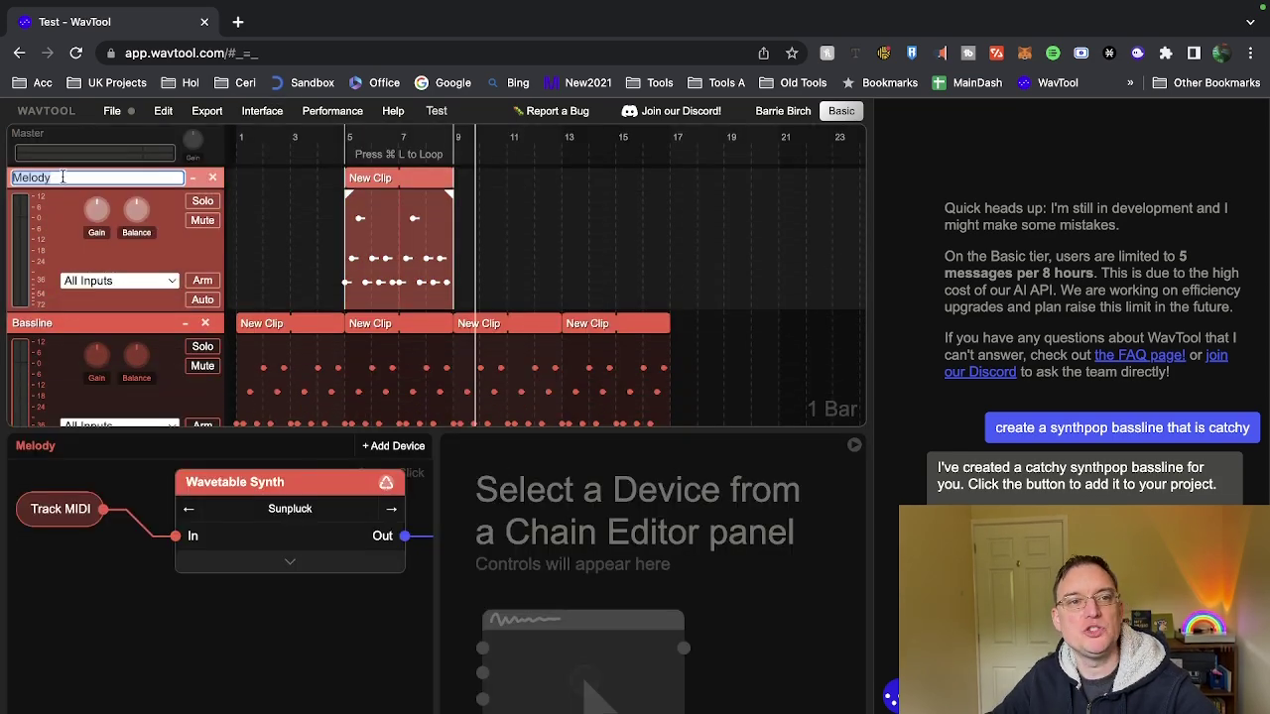
pyautogui.doubleClick(32, 322)
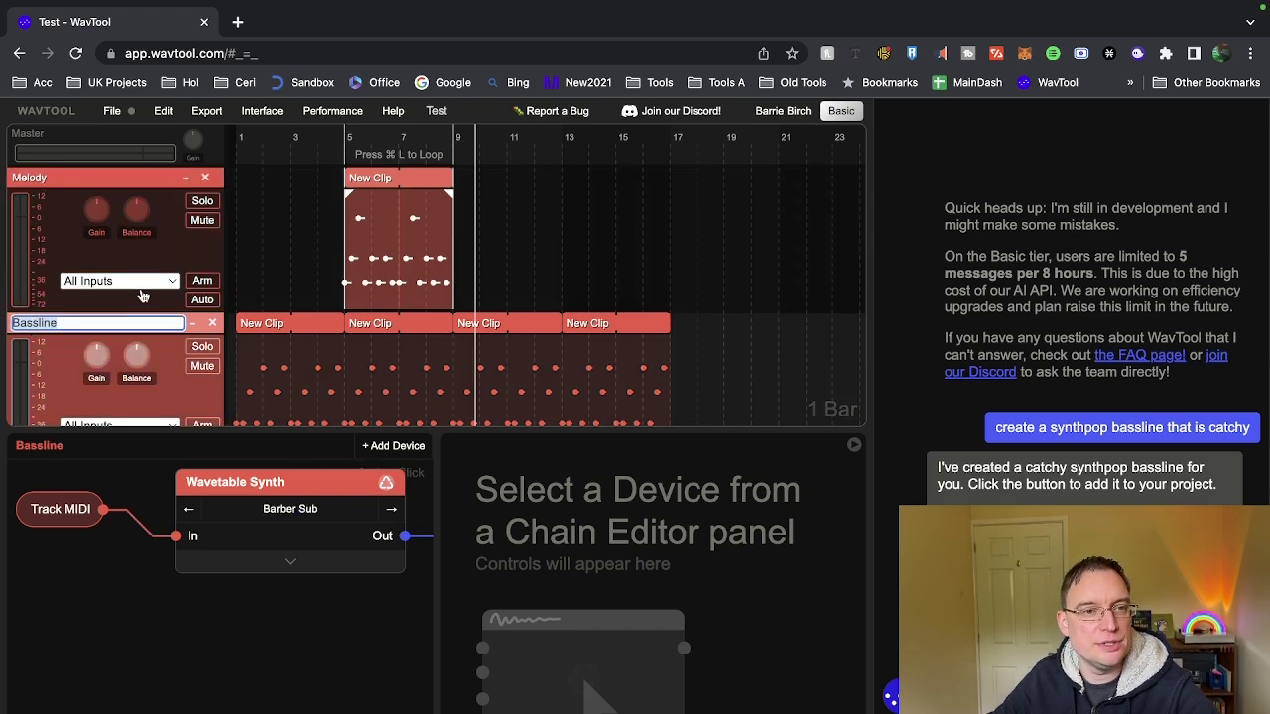
pyautogui.press('Return')
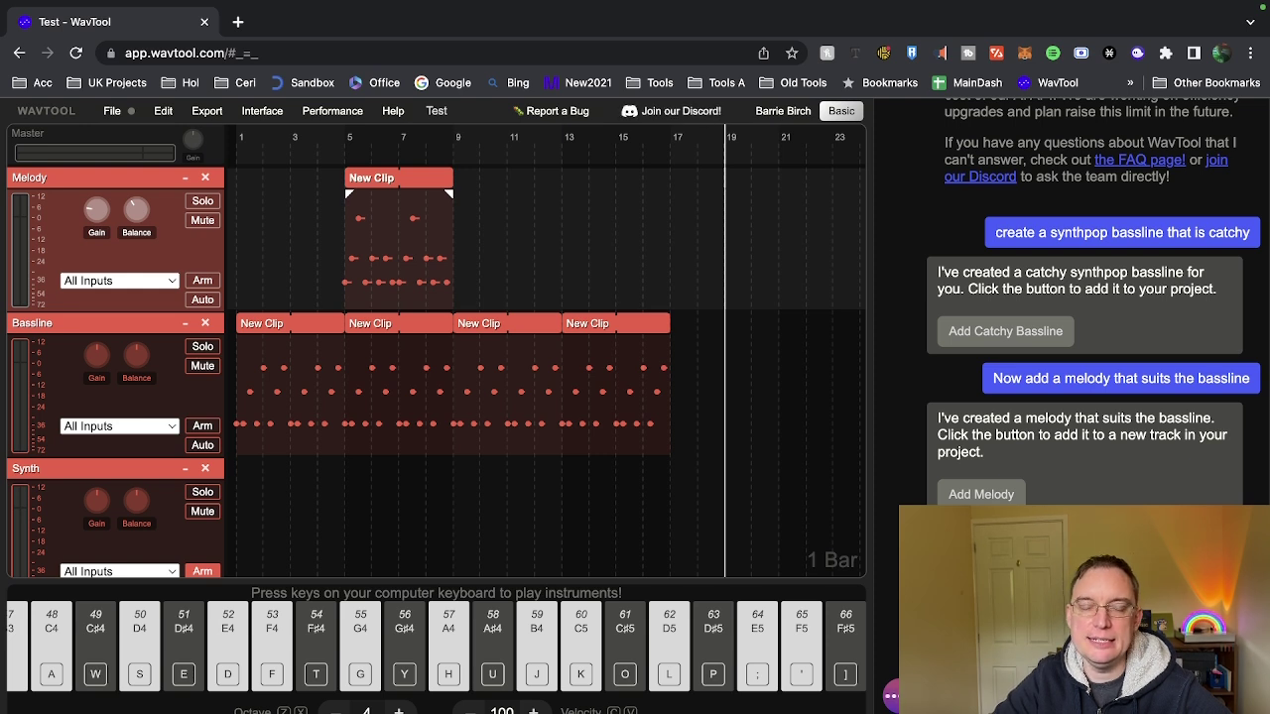
# Step: Scroll the AI chat panel down and back up to review the assistant's replies
pyautogui.scroll(-1, 1094, 371)
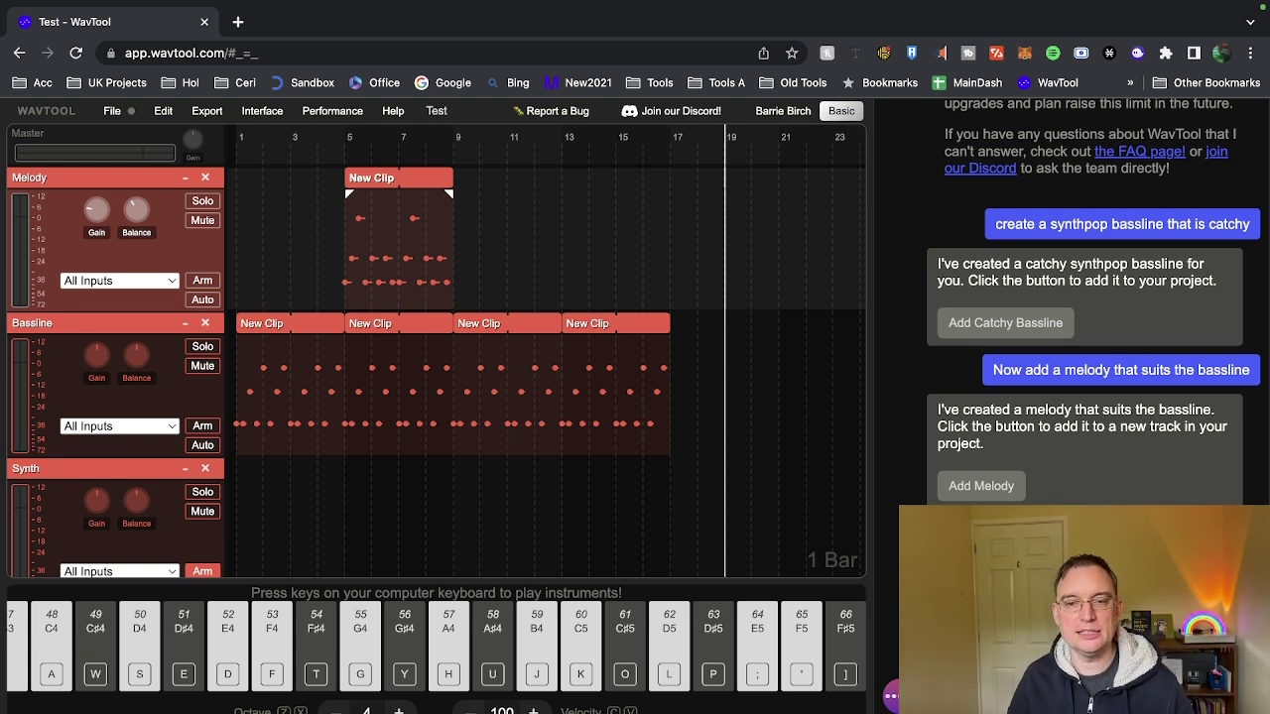
pyautogui.scroll(-1, 1094, 371)
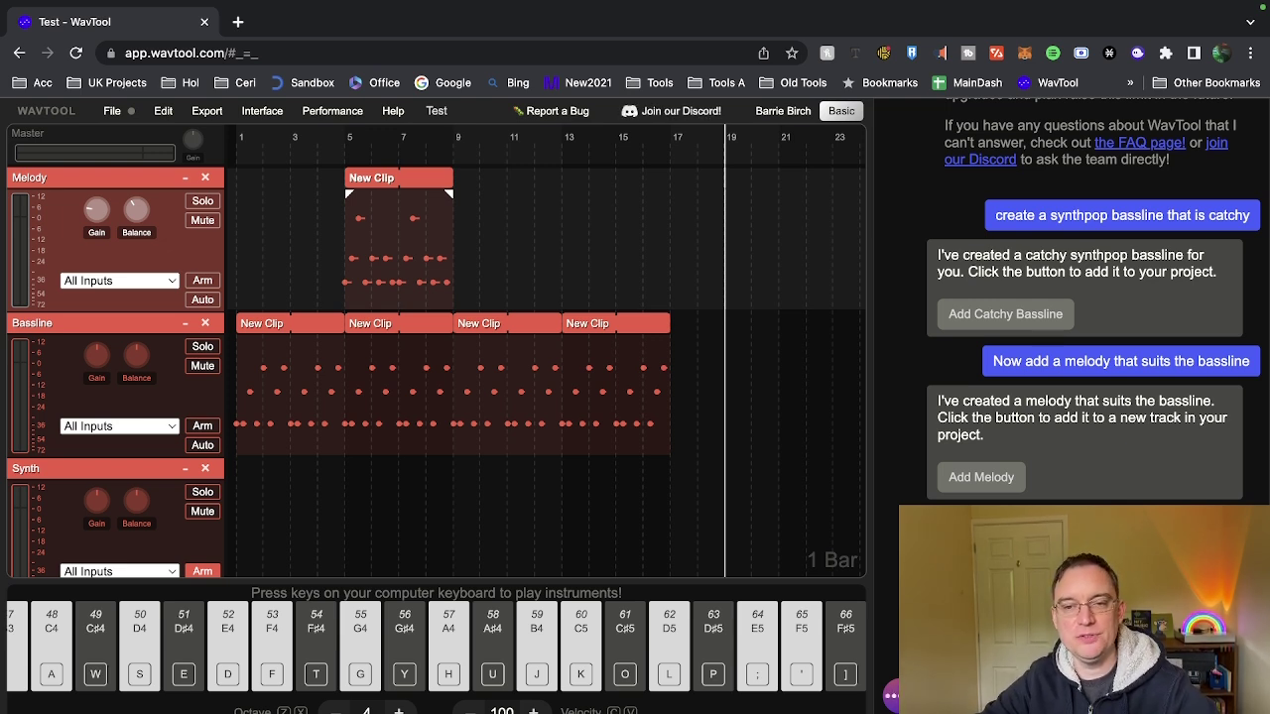
pyautogui.scroll(1, 1091, 298)
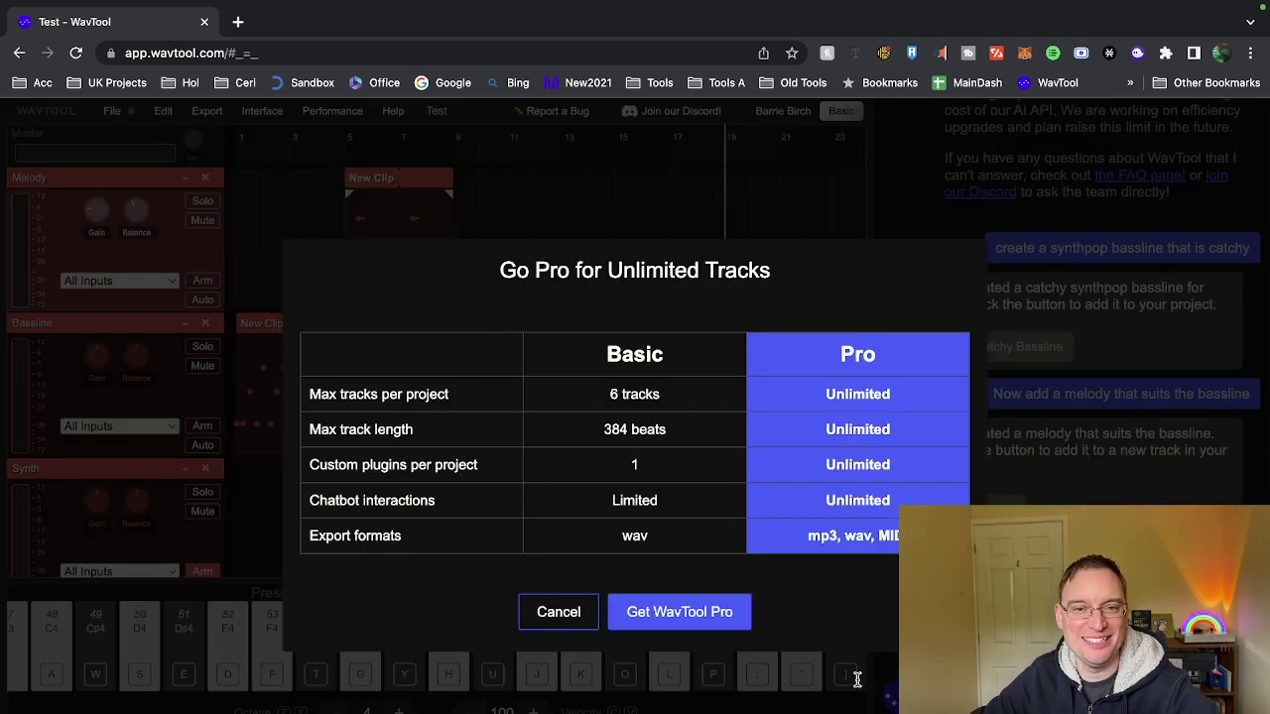
# Step: Cancel the Go Pro for Unlimited Tracks upgrade offer
pyautogui.click(559, 615)
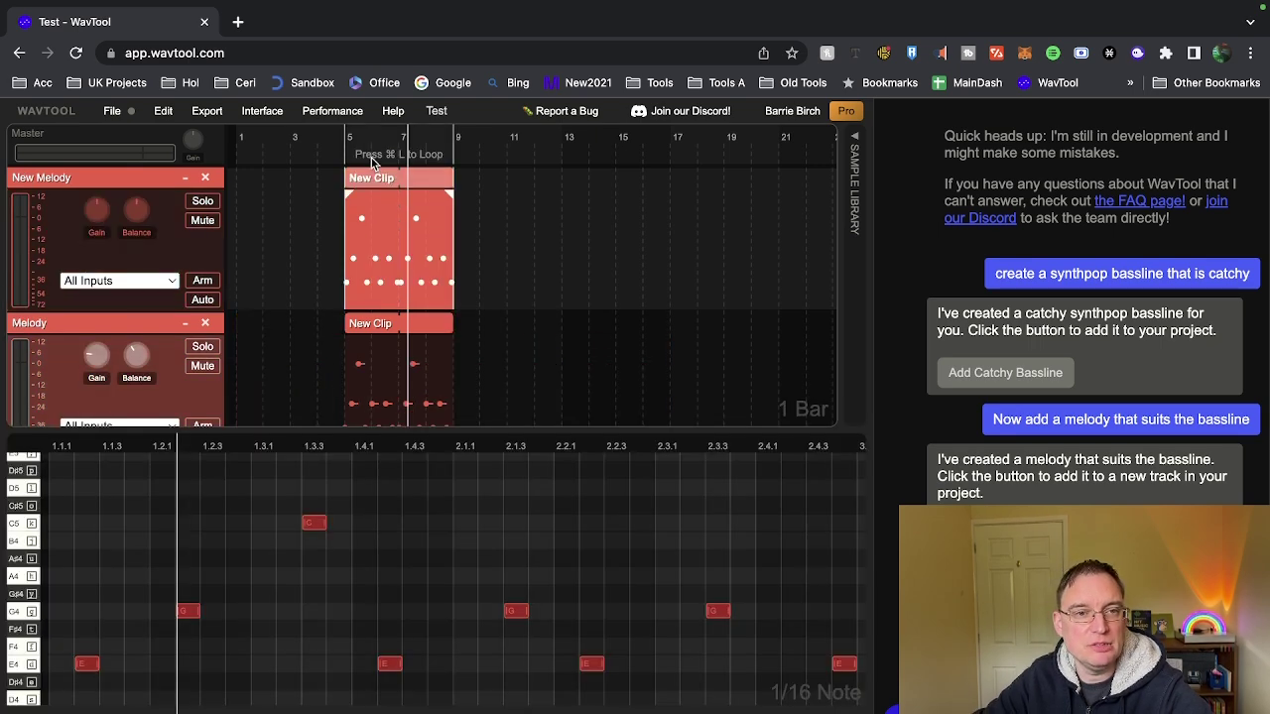
# Step: Play from bar 5, mute the original Melody track, and lower Catchy Melody's gain to about −6 dB
pyautogui.click(343, 149)
pyautogui.press('space')
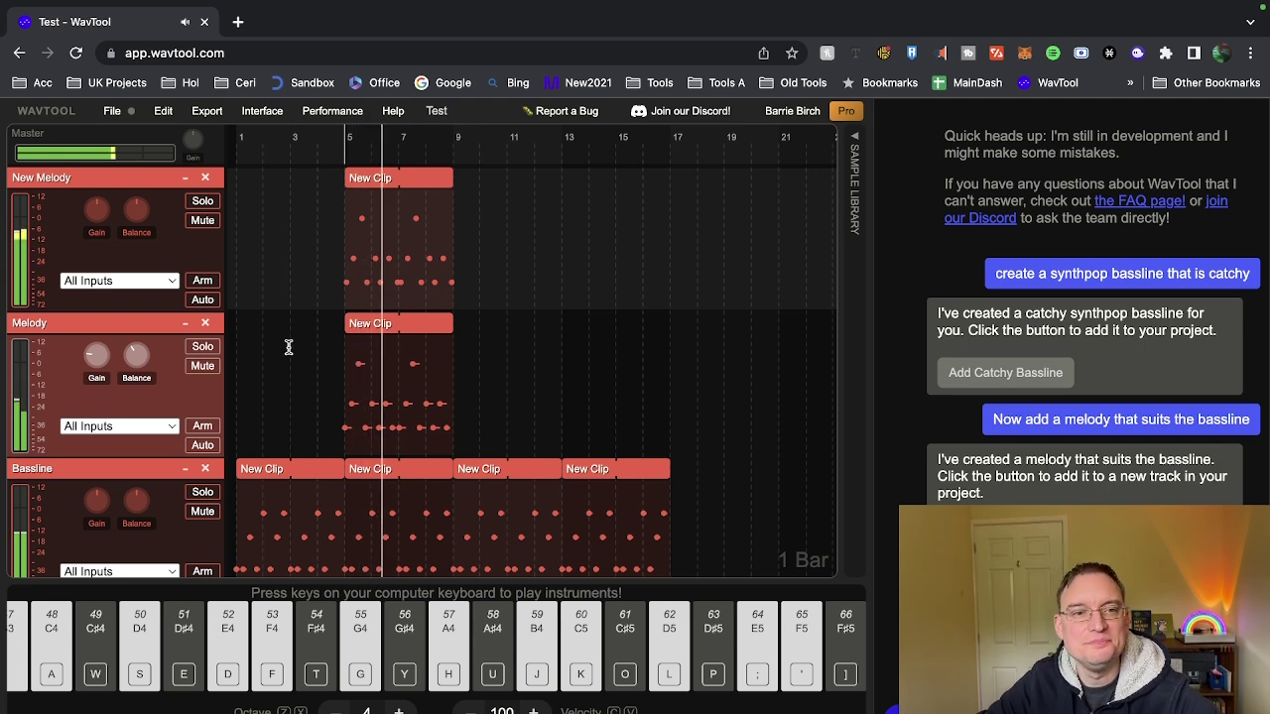
pyautogui.click(201, 366)
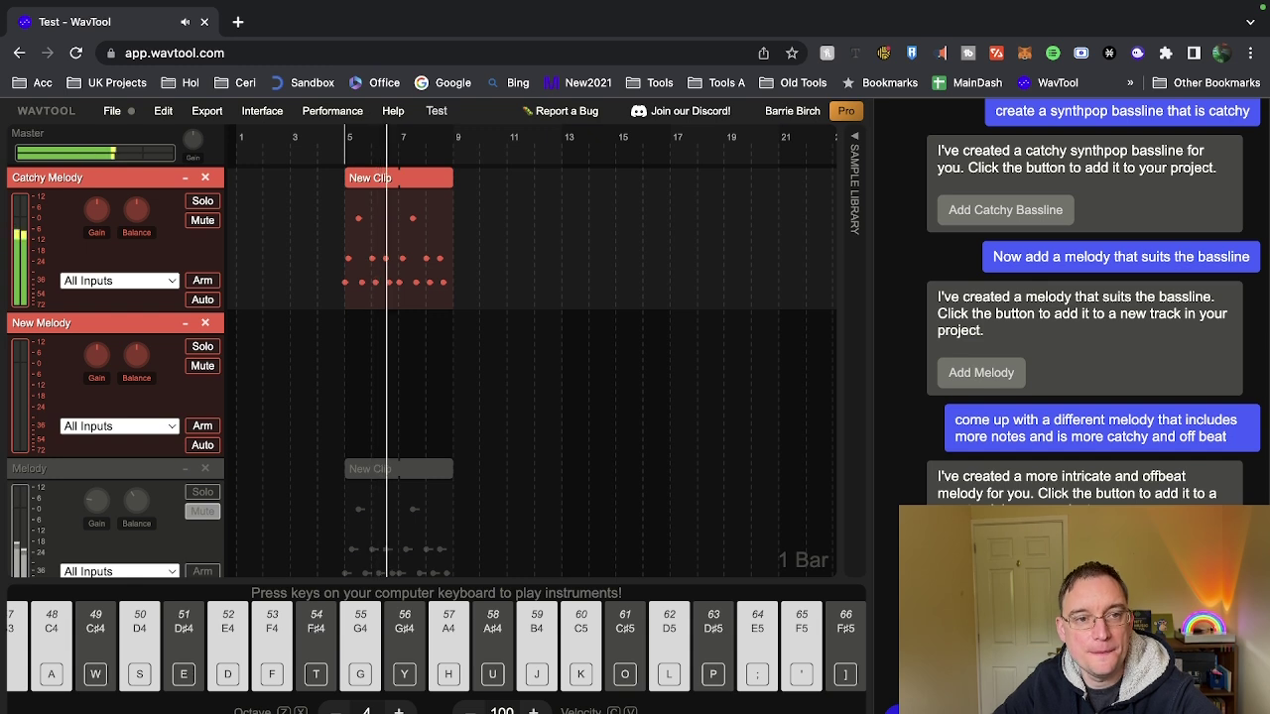
pyautogui.moveTo(96, 208); pyautogui.dragTo(96, 222)
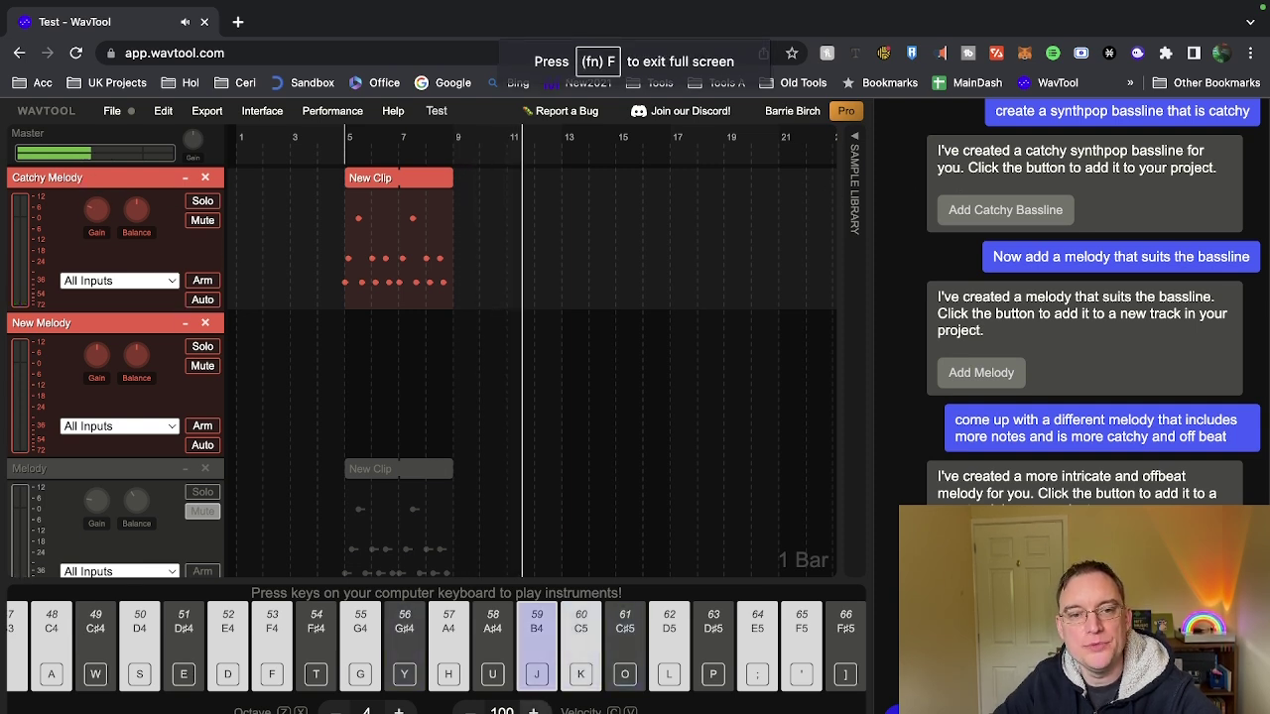
# Step: Generate and accept a 'lady gaga' sample, then drop it on a new Audio 3 track at bar 5
pyautogui.click(855, 188)
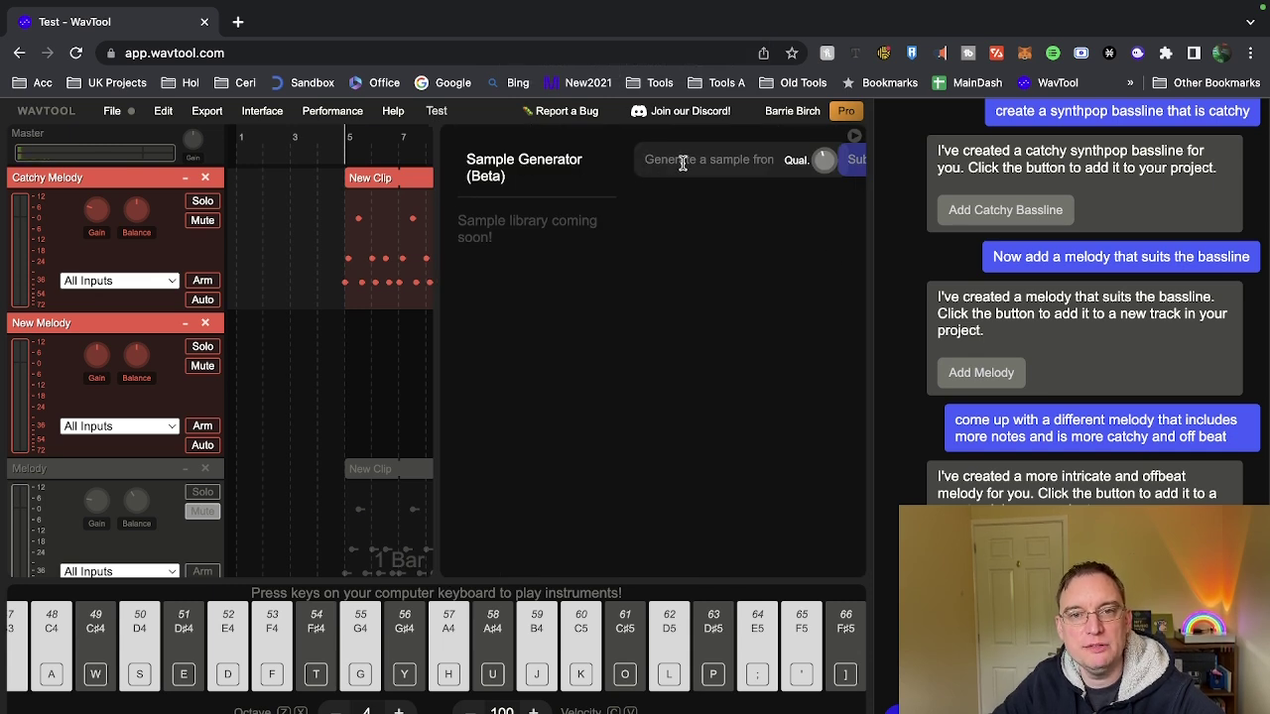
pyautogui.click(808, 160)
pyautogui.write('lady gaga')
pyautogui.press('Return')
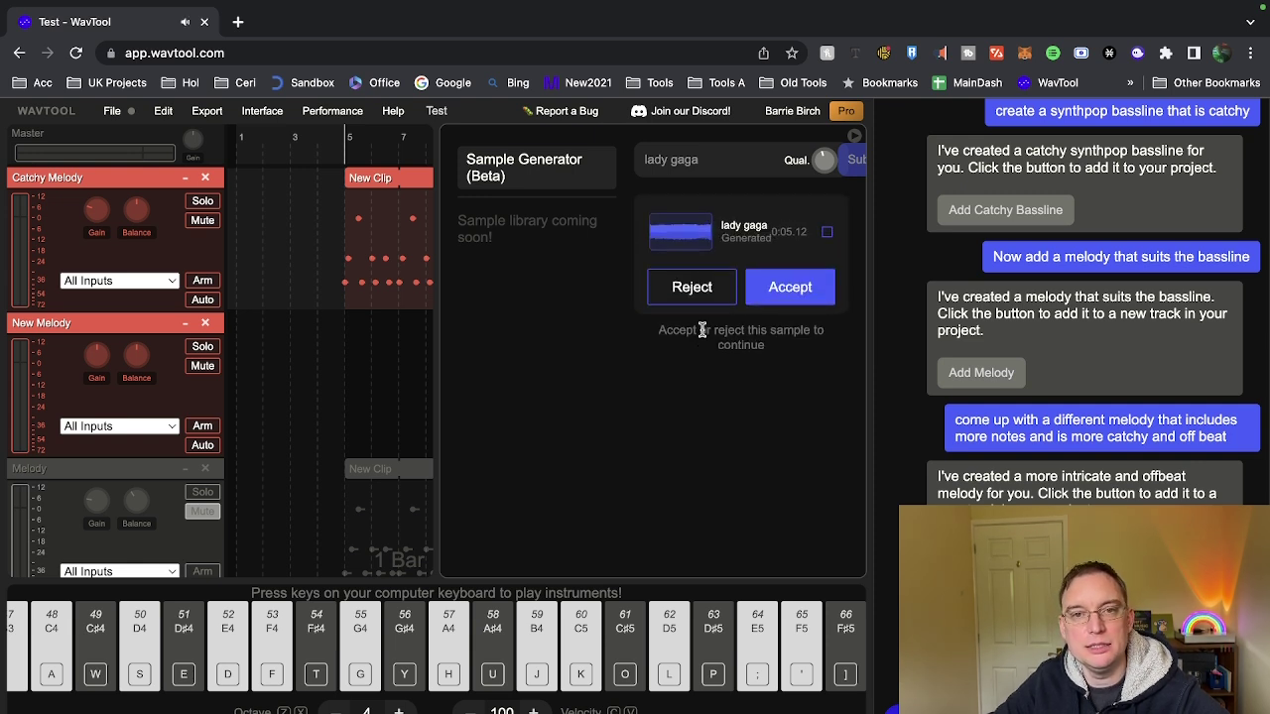
pyautogui.click(791, 289)
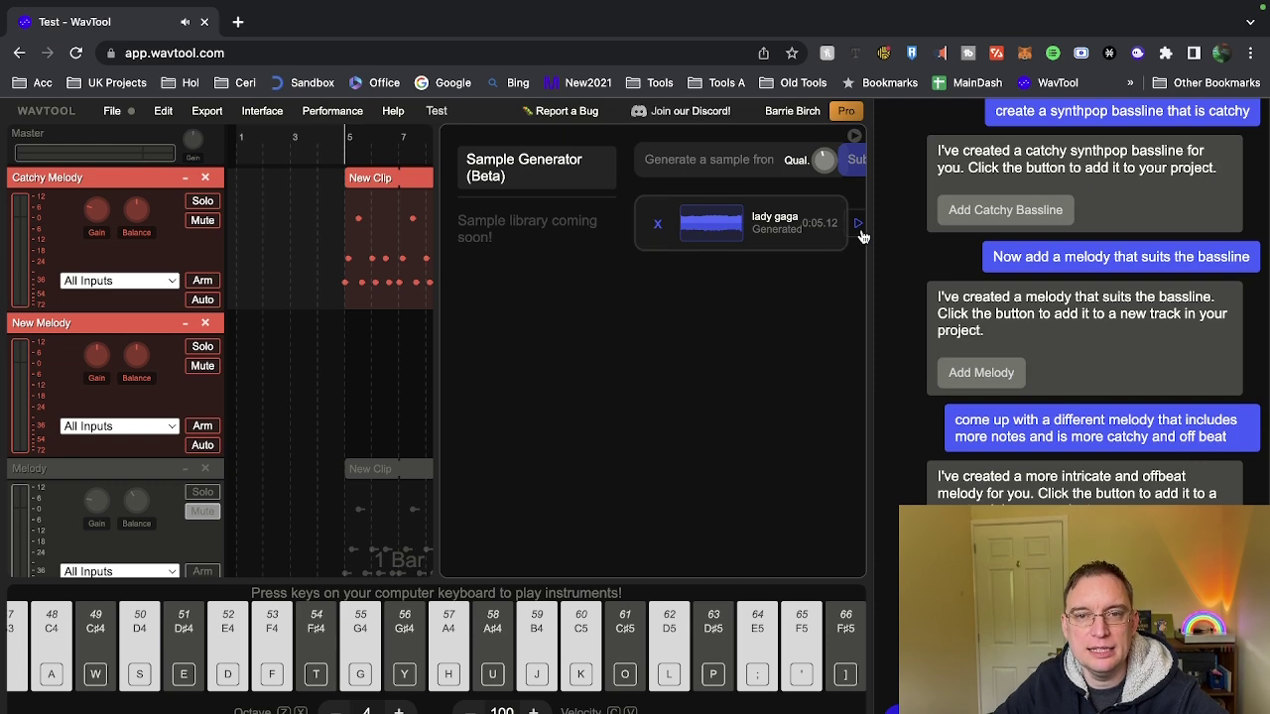
pyautogui.moveTo(711, 223)
pyautogui.mouseDown()
pyautogui.moveTo(293, 389)
pyautogui.moveTo(347, 389)
pyautogui.mouseUp()
pyautogui.click(263, 347)
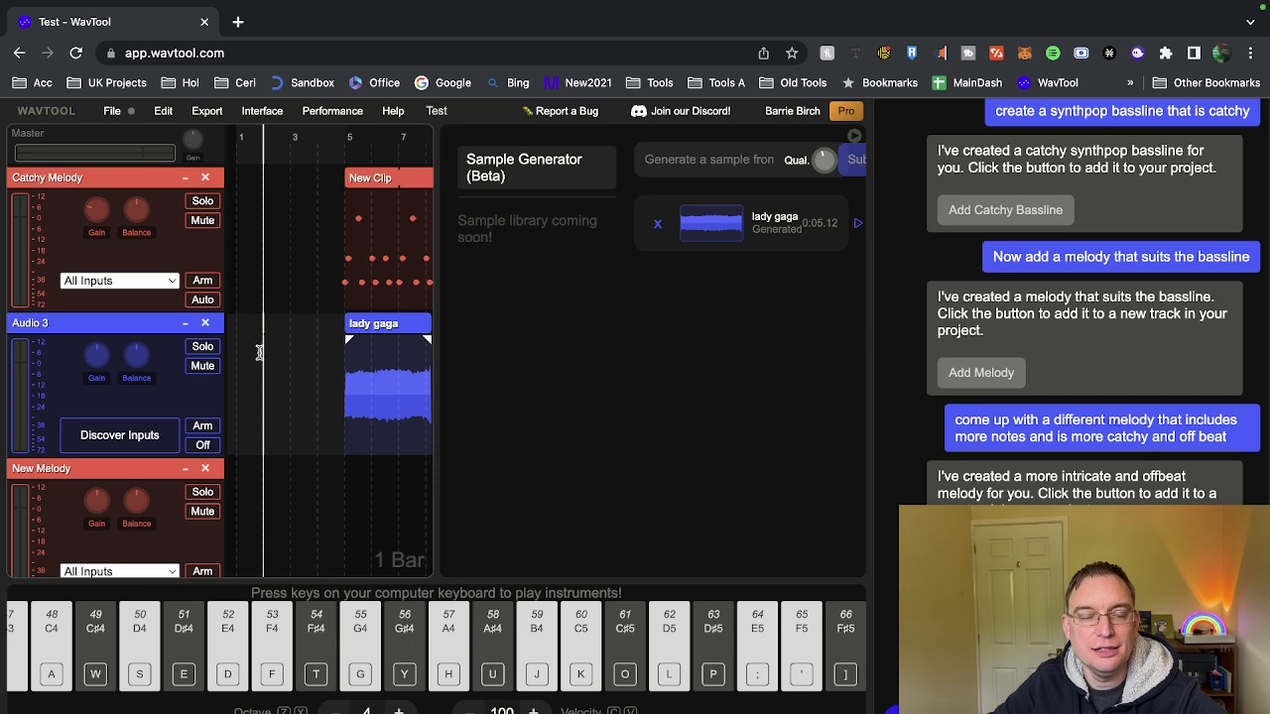
# Step: Start playback, widen the timeline, and stretch the lady gaga clip to span bars 1–9
pyautogui.click(341, 147)
pyautogui.press('space')
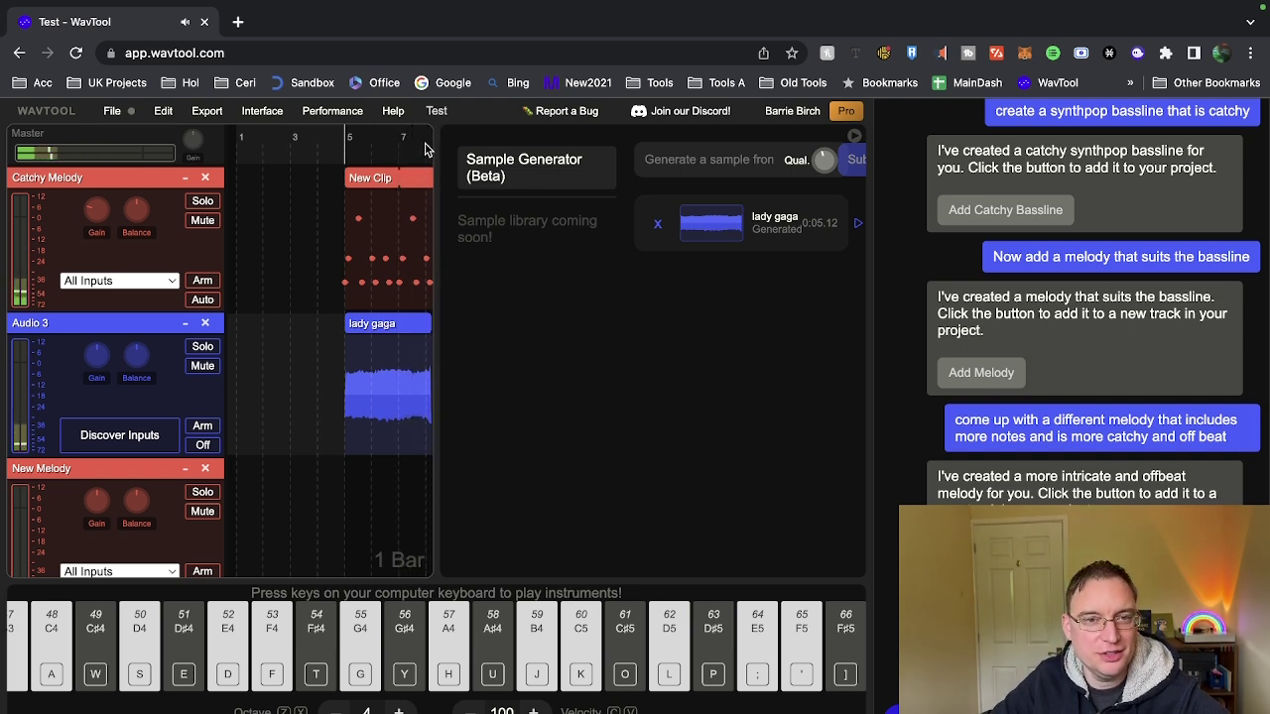
pyautogui.moveTo(434, 149); pyautogui.dragTo(841, 178)
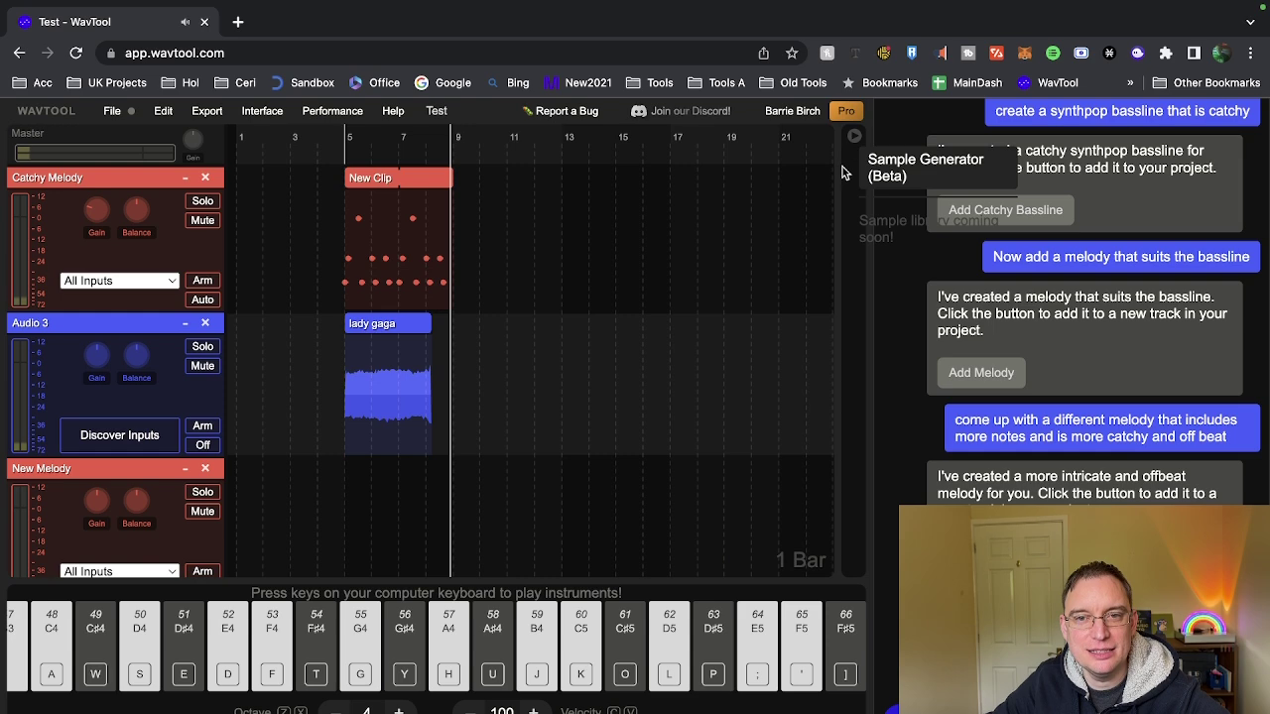
pyautogui.click(505, 362)
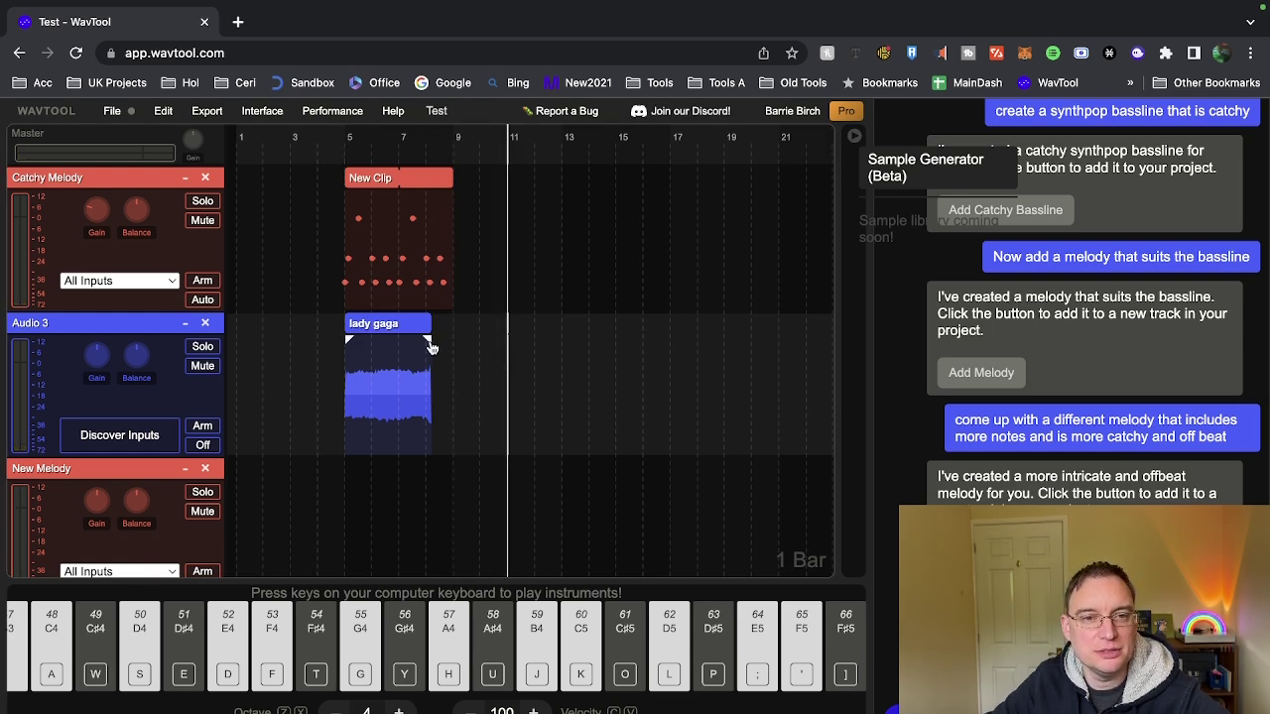
pyautogui.moveTo(431, 329); pyautogui.dragTo(452, 330)
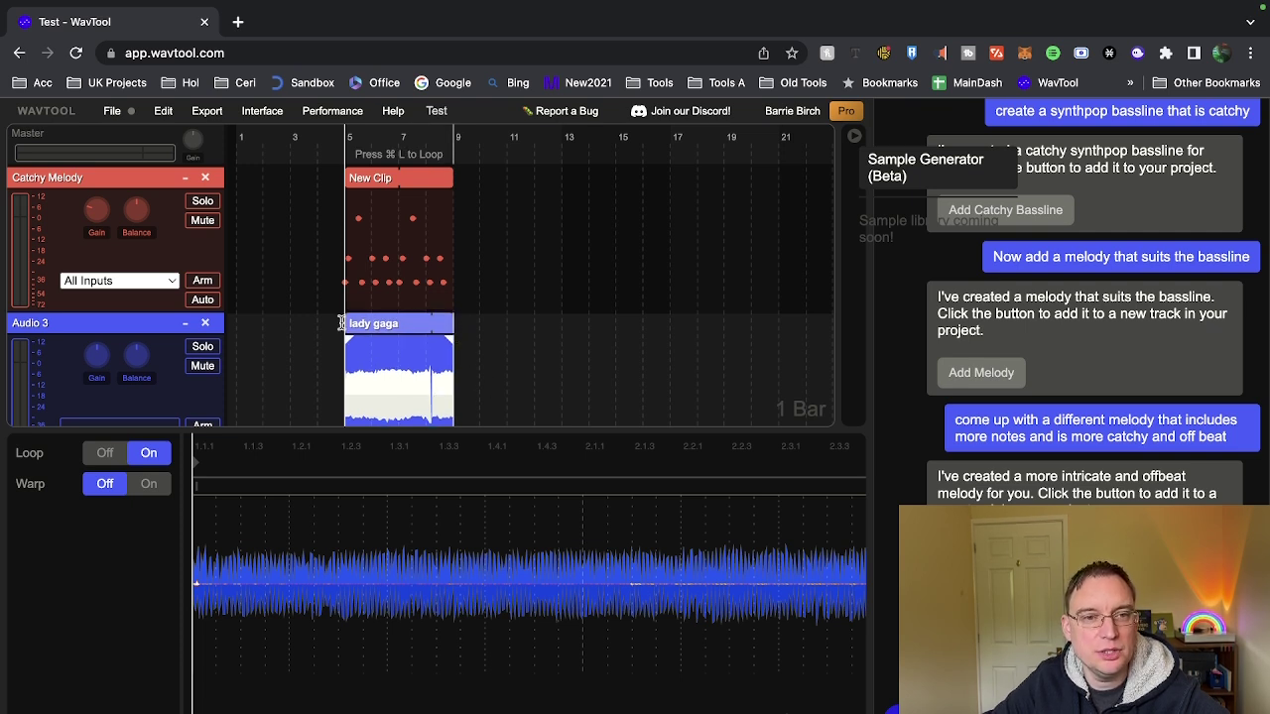
pyautogui.moveTo(348, 325); pyautogui.dragTo(198, 324)
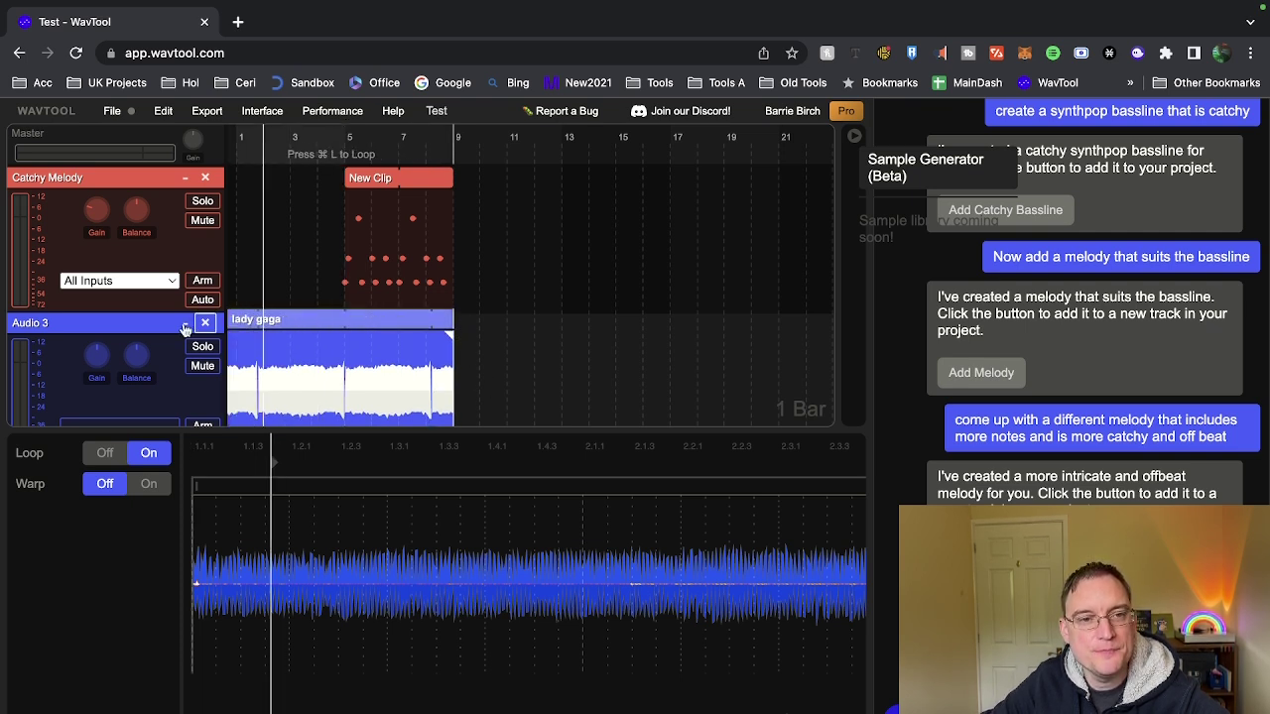
# Step: Add a fade-in to the first bassline clip
pyautogui.scroll(-3, 467, 329)
pyautogui.scroll(-3, 467, 329)
pyautogui.scroll(-3, 447, 334)
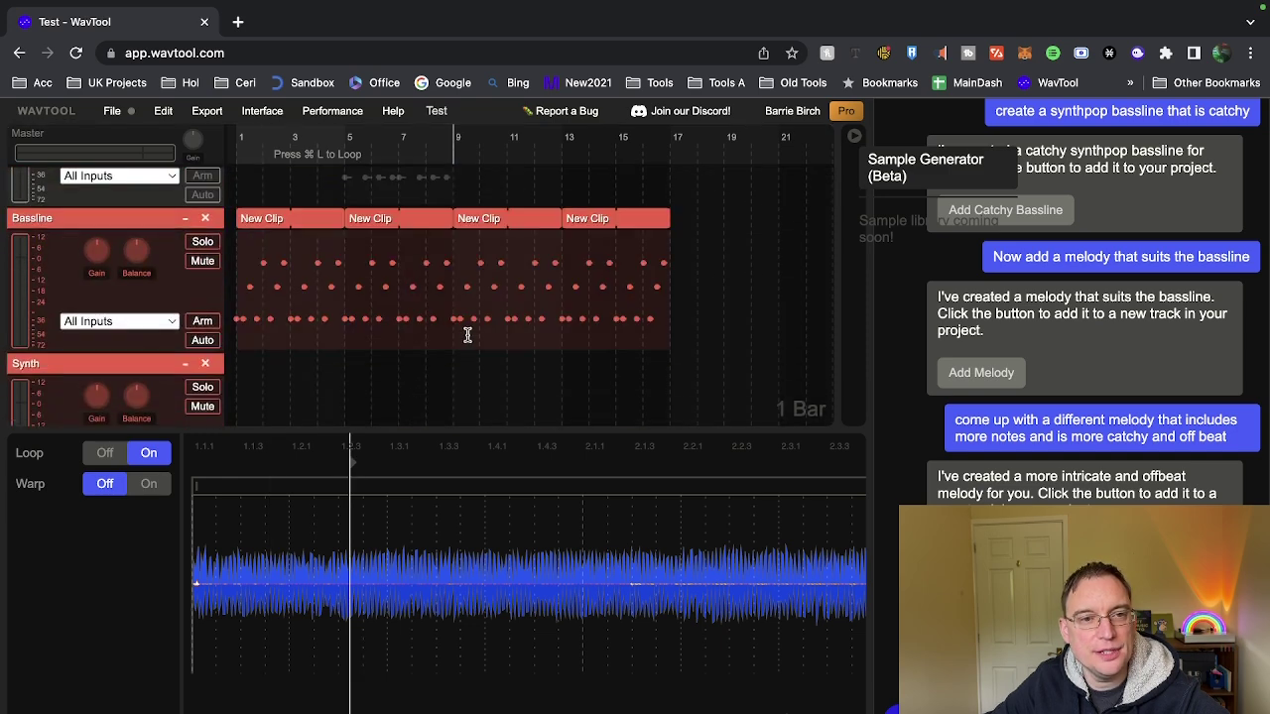
pyautogui.click(254, 251)
pyautogui.moveTo(242, 239); pyautogui.dragTo(342, 250)
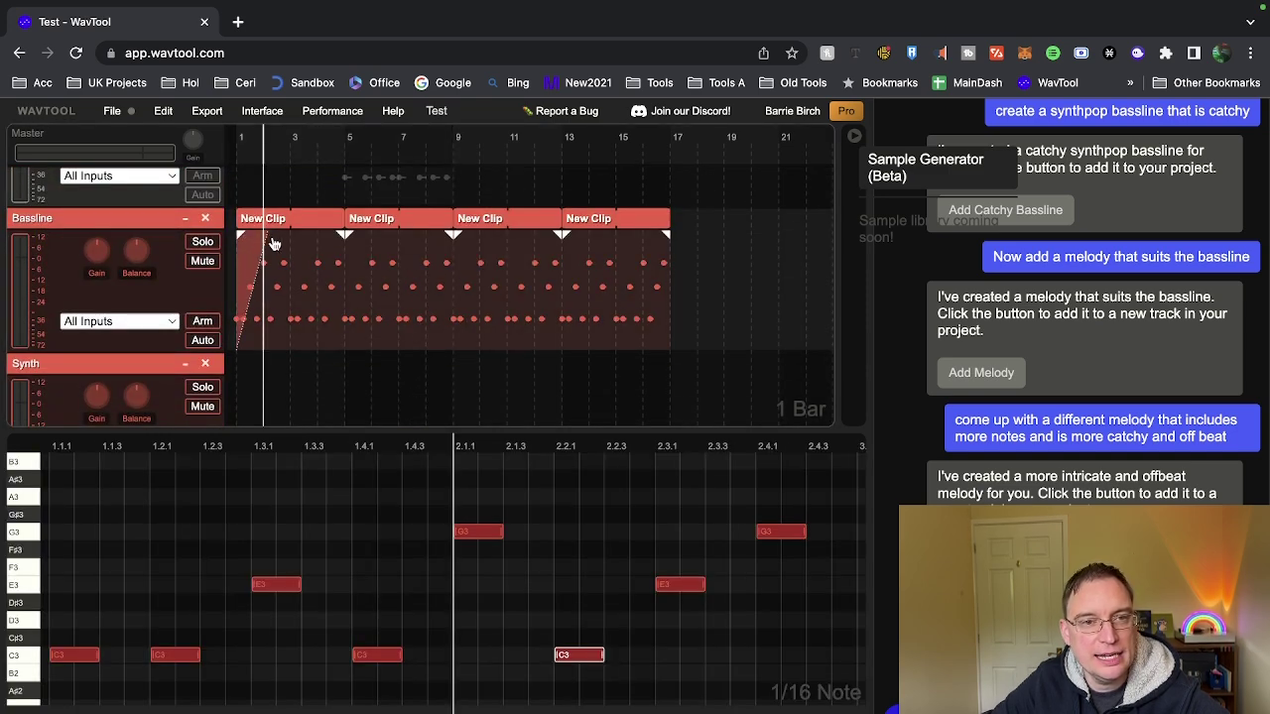
# Step: Deselect the clip and play the arrangement with Catchy Melody over the lady gaga sample
pyautogui.scroll(3, 343, 258)
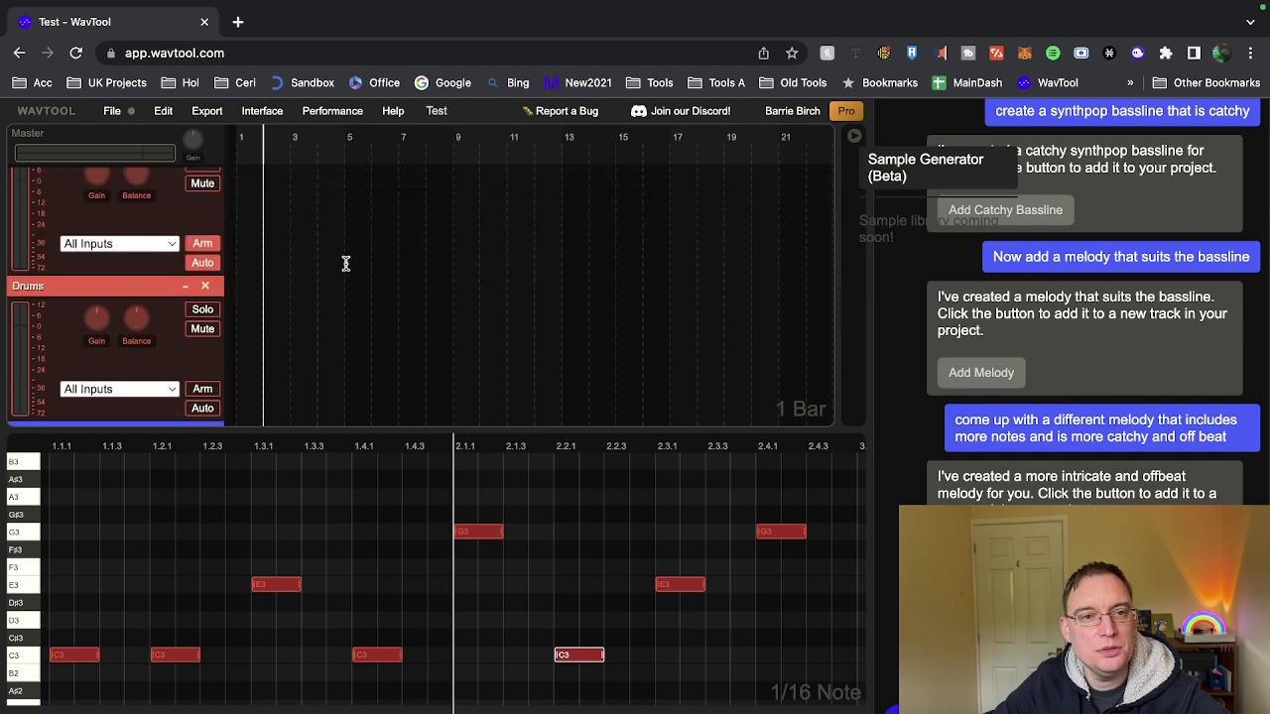
pyautogui.scroll(3, 343, 263)
pyautogui.click(241, 154)
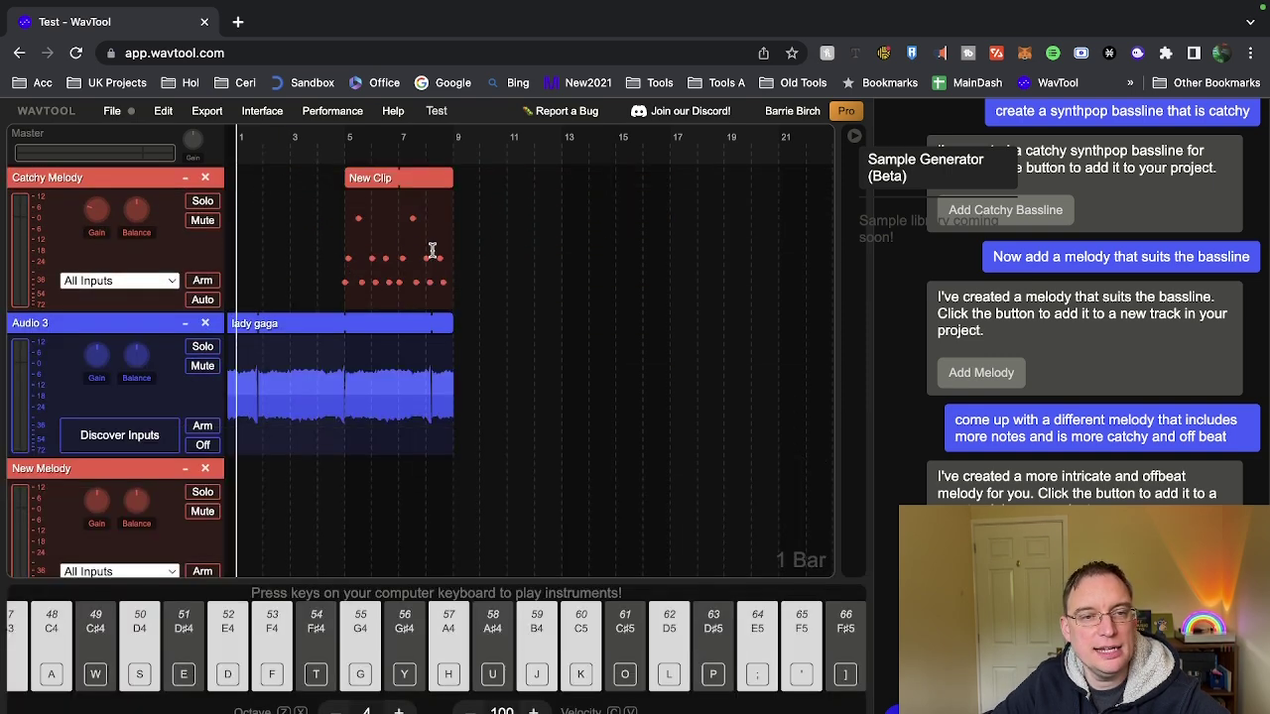
pyautogui.press('space')
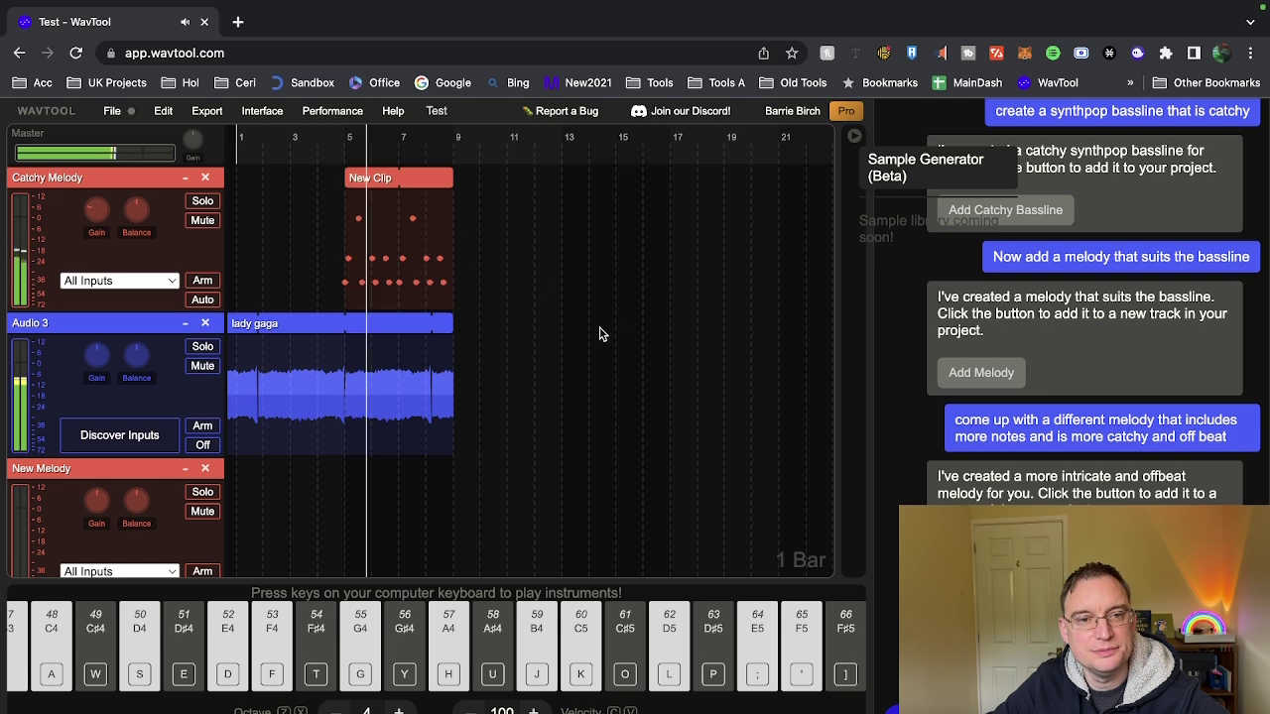
pyautogui.scroll(-3, 612, 335)
pyautogui.scroll(-3, 615, 334)
pyautogui.scroll(-3, 629, 343)
pyautogui.scroll(3, 629, 344)
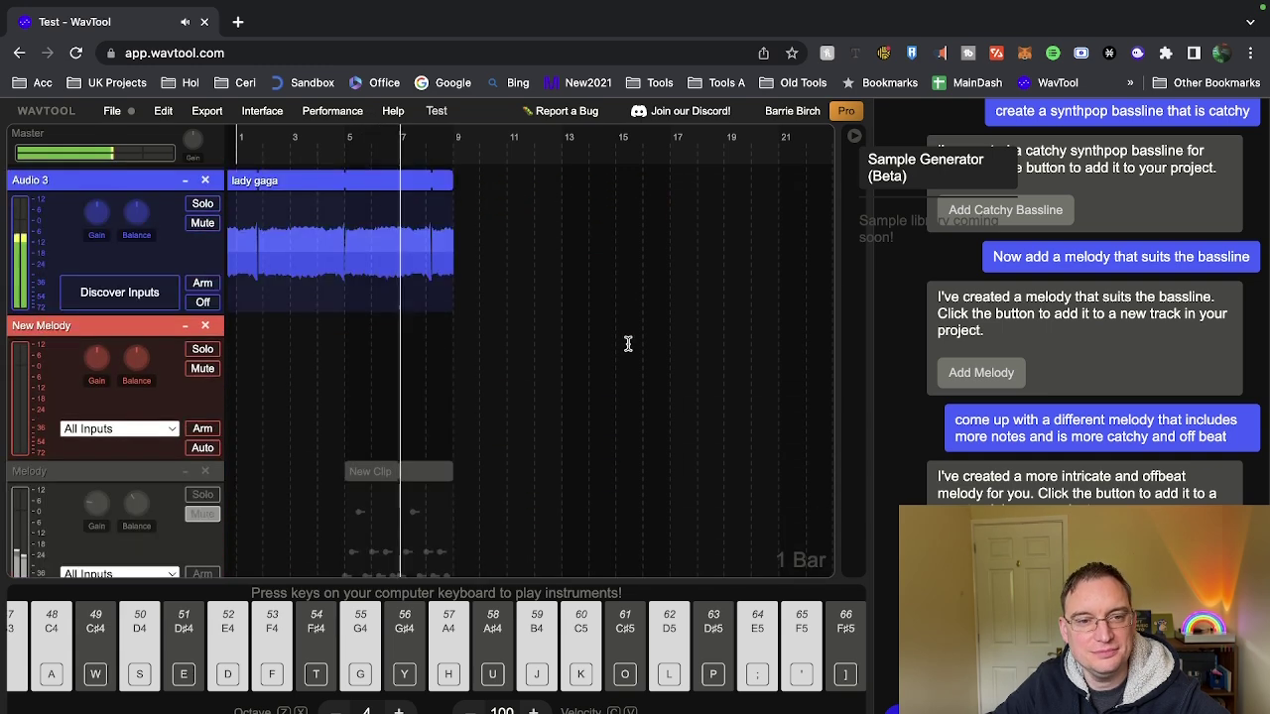
pyautogui.scroll(3, 628, 345)
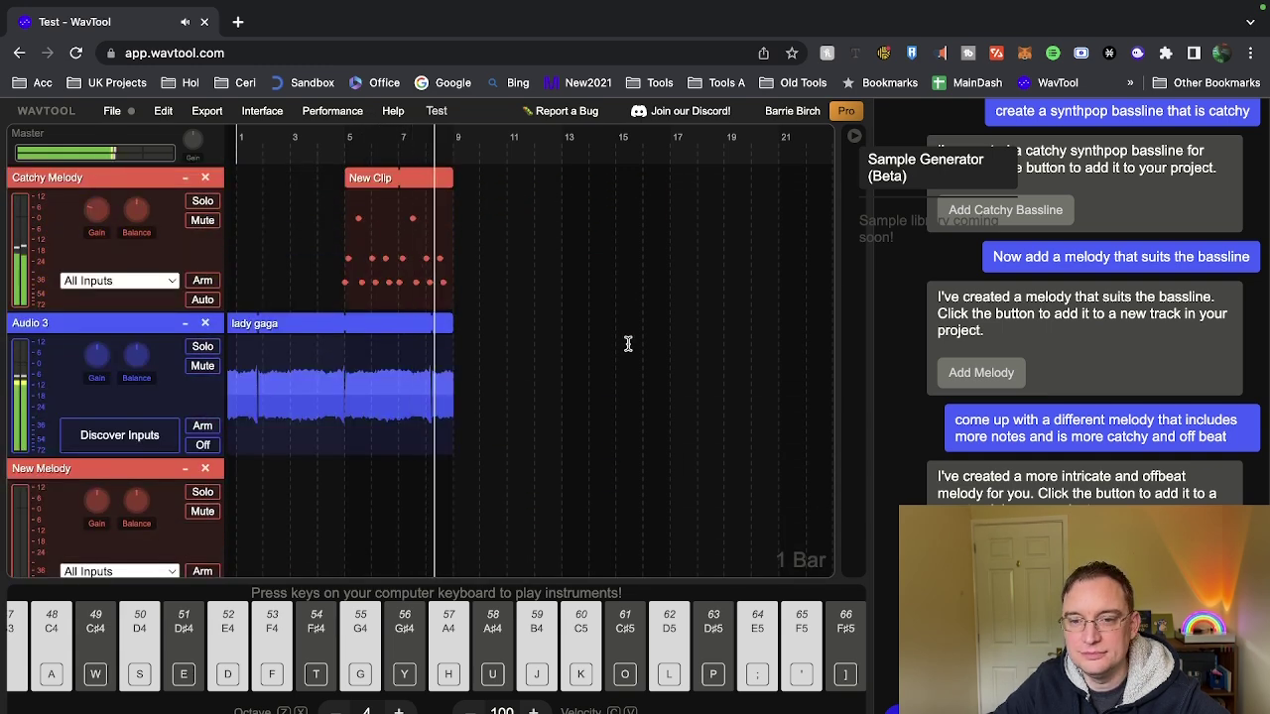
# Step: Bring up the context menu for the Catchy Melody clip
pyautogui.rightClick(393, 183)
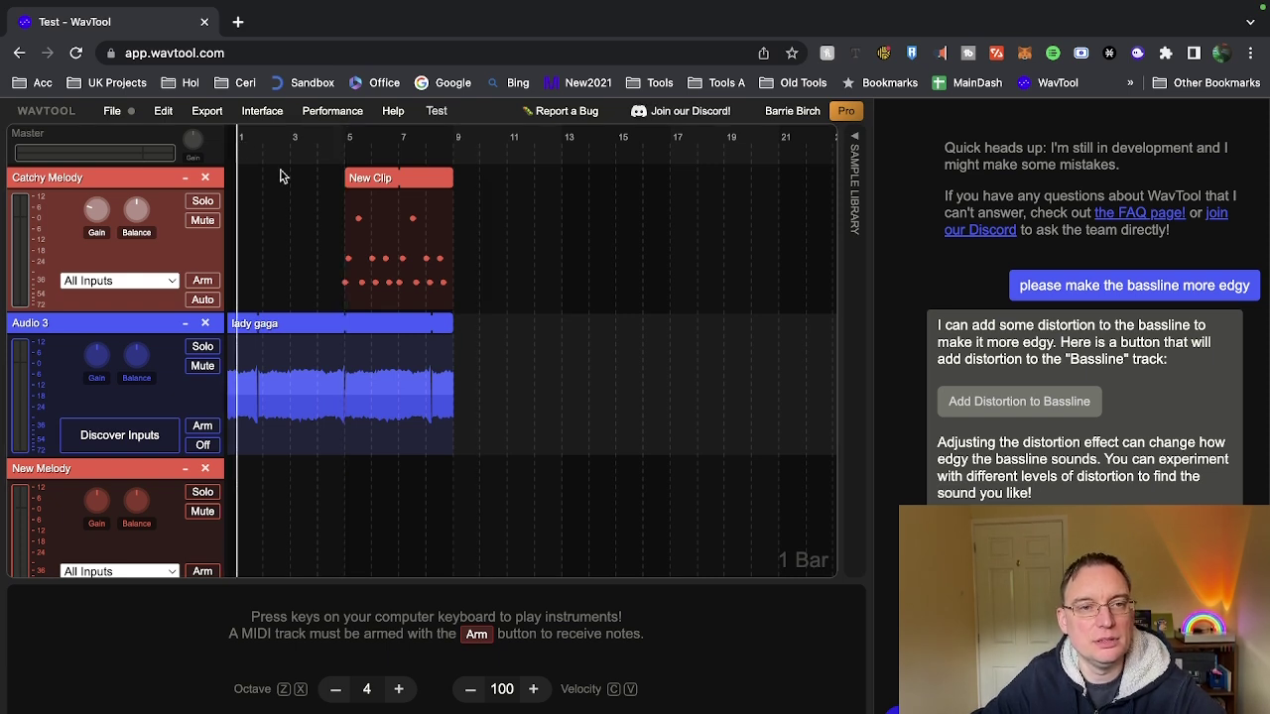
# Step: Play from bar 1, raise Catchy Melody's gain to about −0.2 dB, and shorten the lady gaga clip to bar 5
pyautogui.click(239, 147)
pyautogui.press('space')
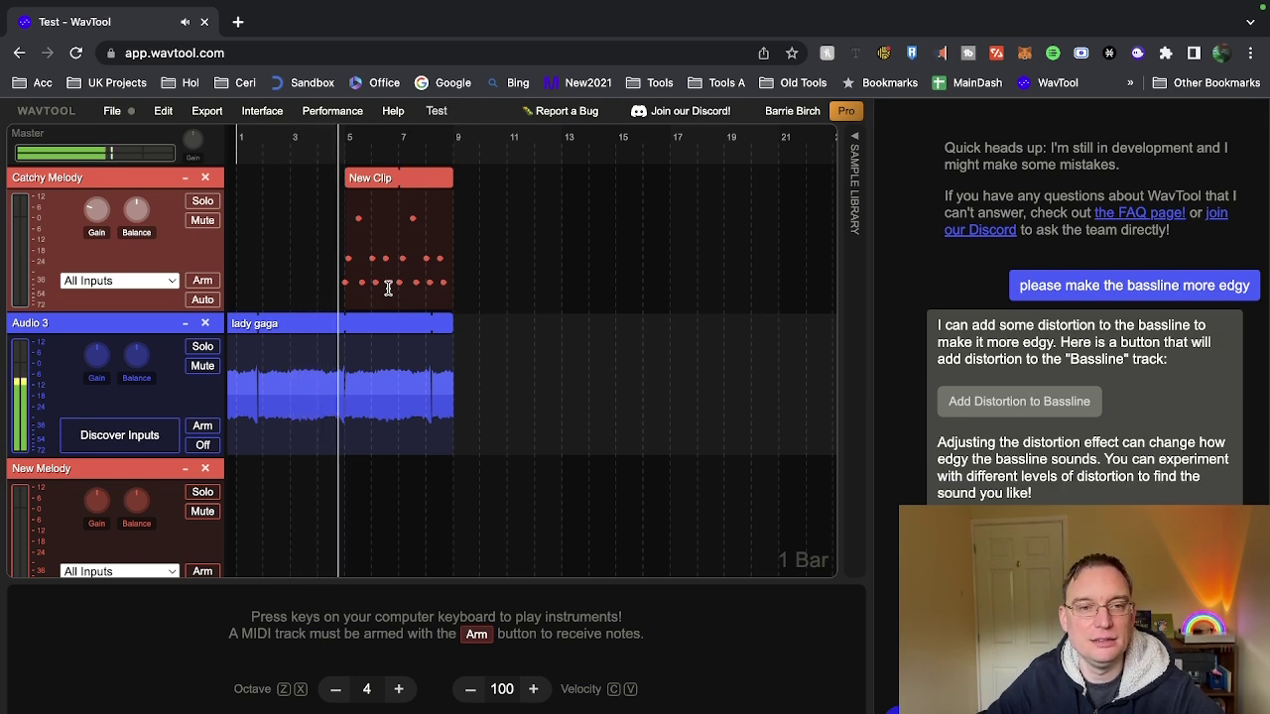
pyautogui.click(97, 208)
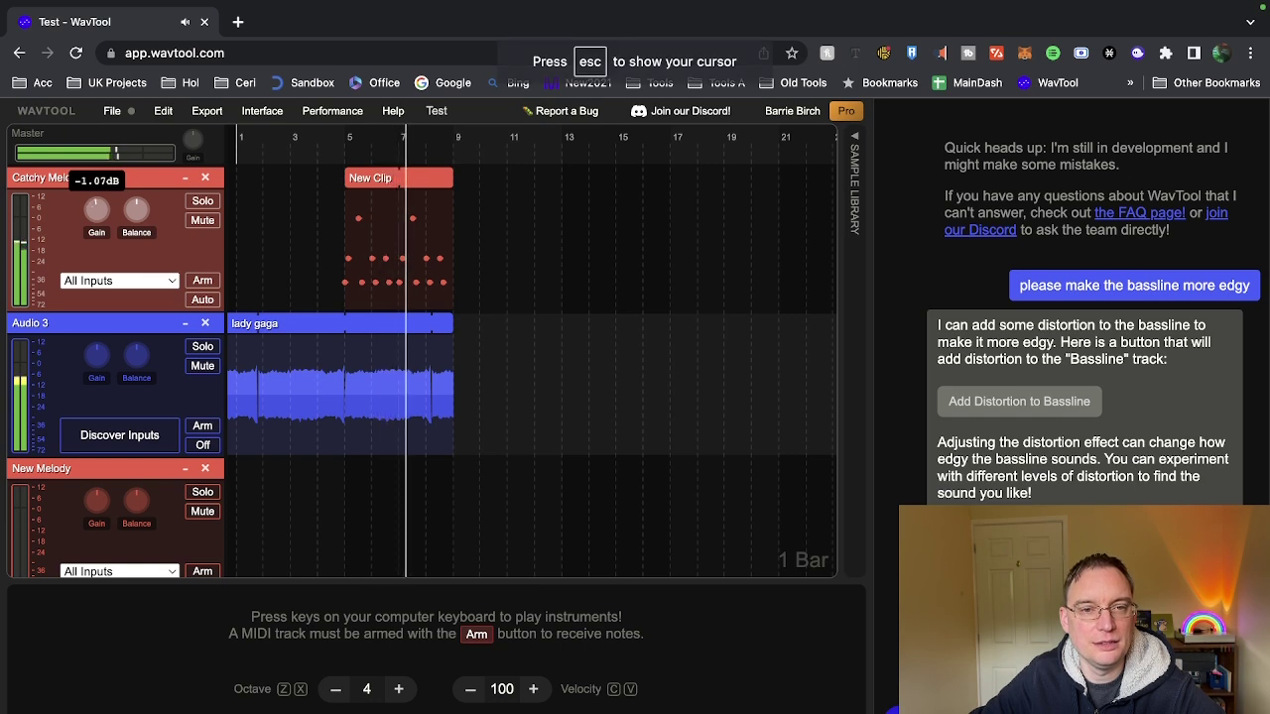
pyautogui.moveTo(96, 209); pyautogui.dragTo(96, 197)
pyautogui.hotkey('ctrl', 'z')
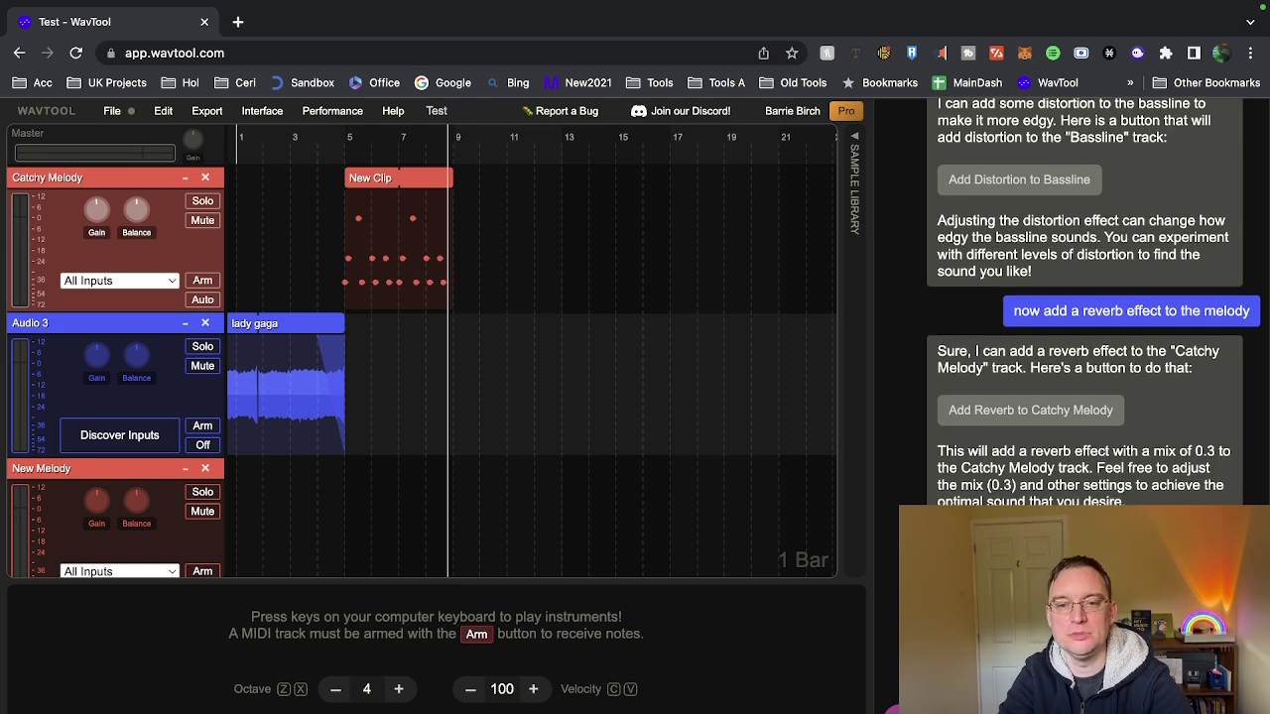
# Step: Move the Drums clip later so it starts at bar 5
pyautogui.scroll(-3, 398, 465)
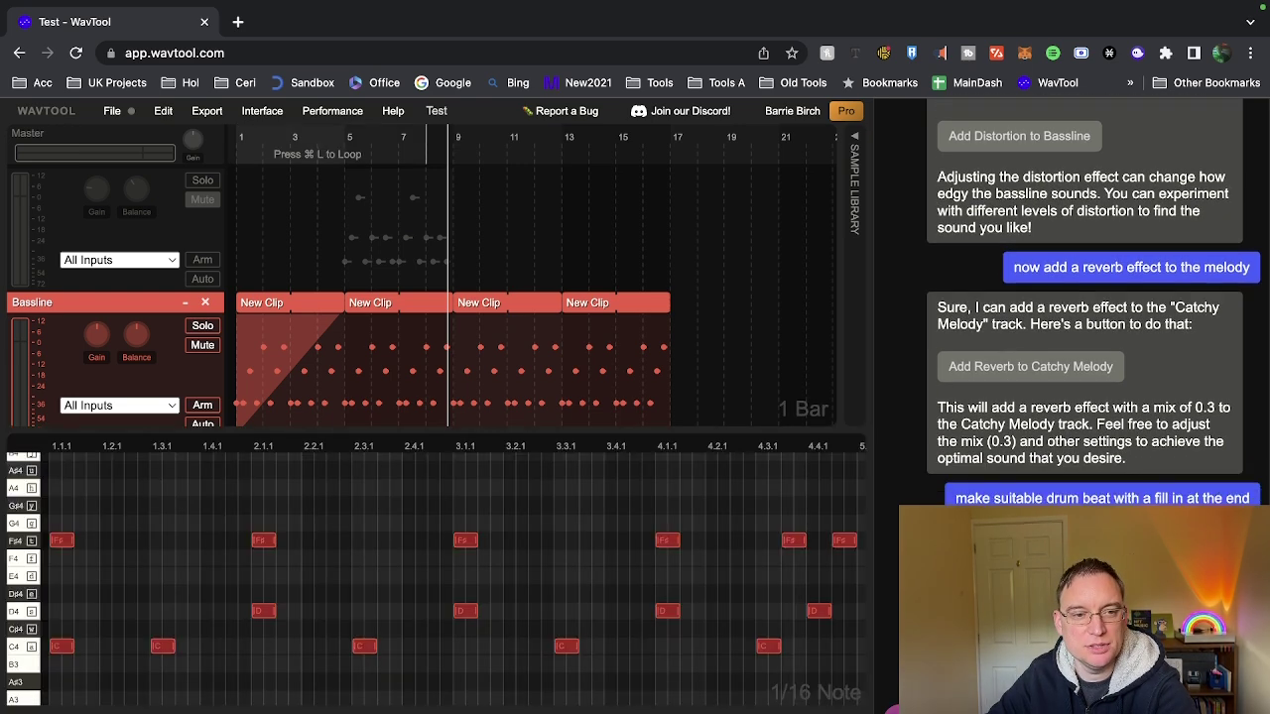
pyautogui.scroll(-3, 368, 298)
pyautogui.scroll(-3, 377, 334)
pyautogui.scroll(3, 354, 334)
pyautogui.moveTo(285, 288); pyautogui.dragTo(486, 292)
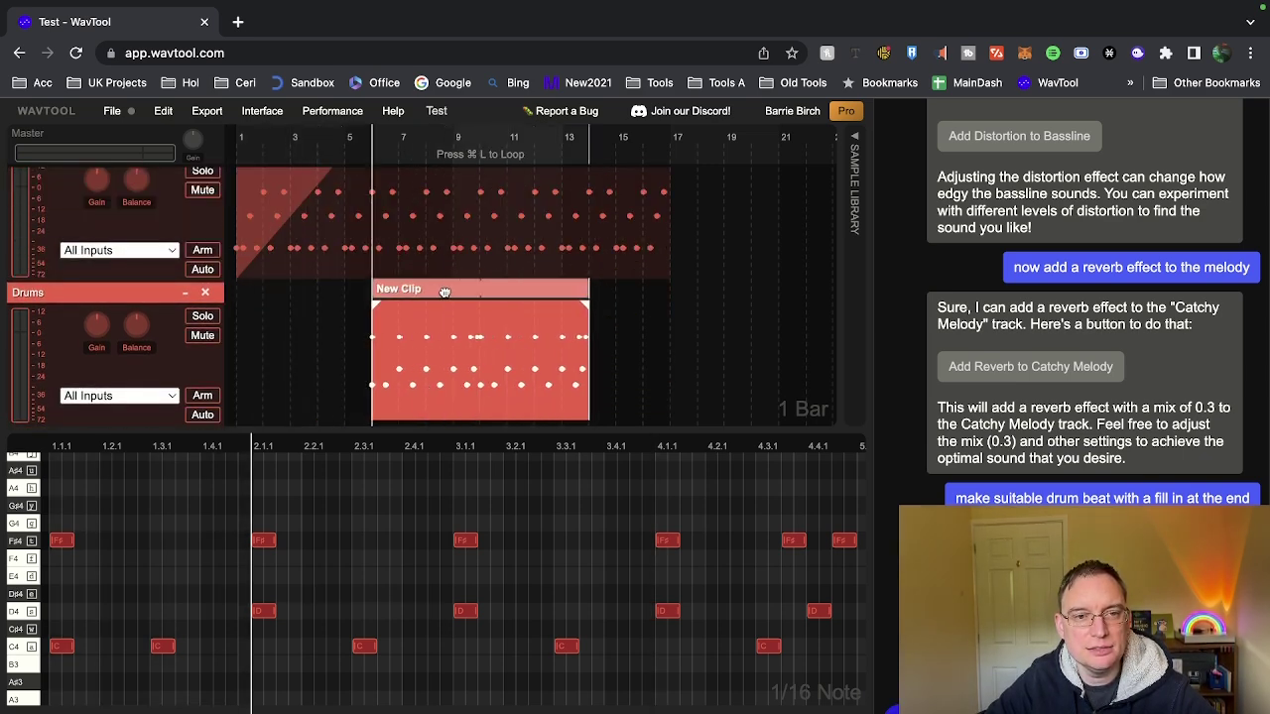
# Step: Clear the loop and clip selection and play the arrangement with the moved drums
pyautogui.scroll(-2, 485, 292)
pyautogui.scroll(-2, 495, 308)
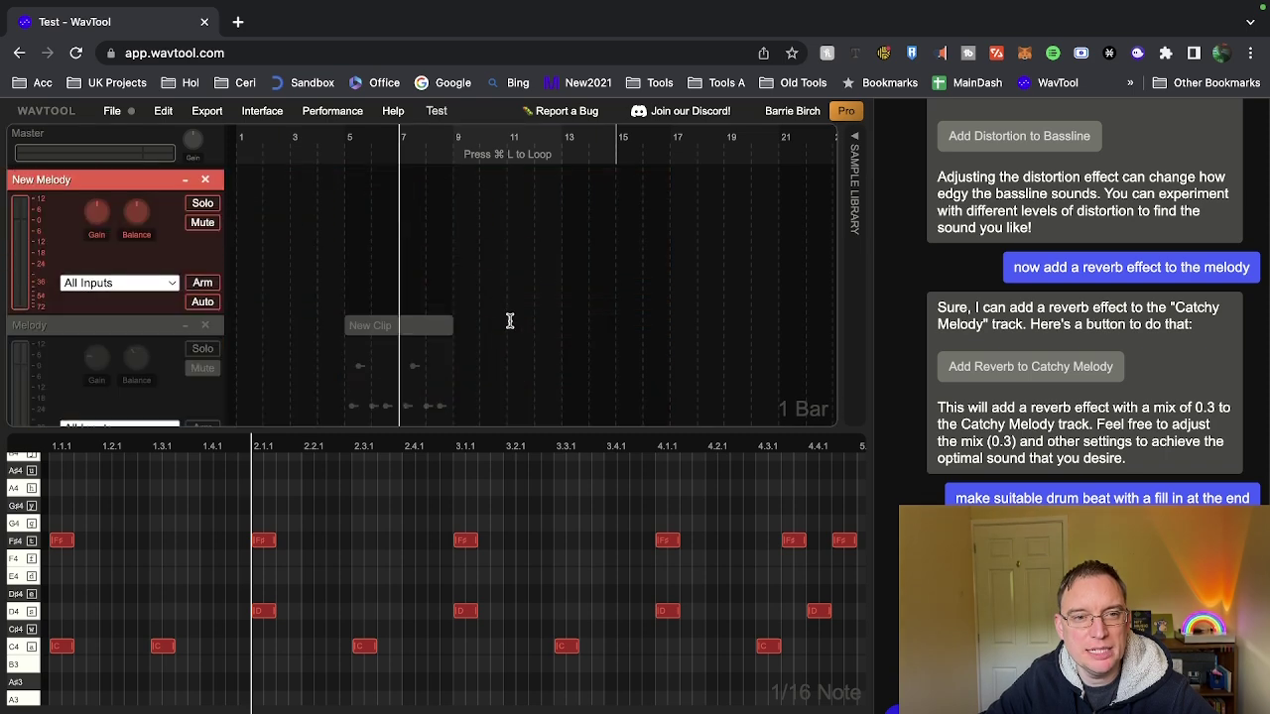
pyautogui.scroll(-2, 510, 321)
pyautogui.scroll(-2, 510, 324)
pyautogui.scroll(-2, 510, 324)
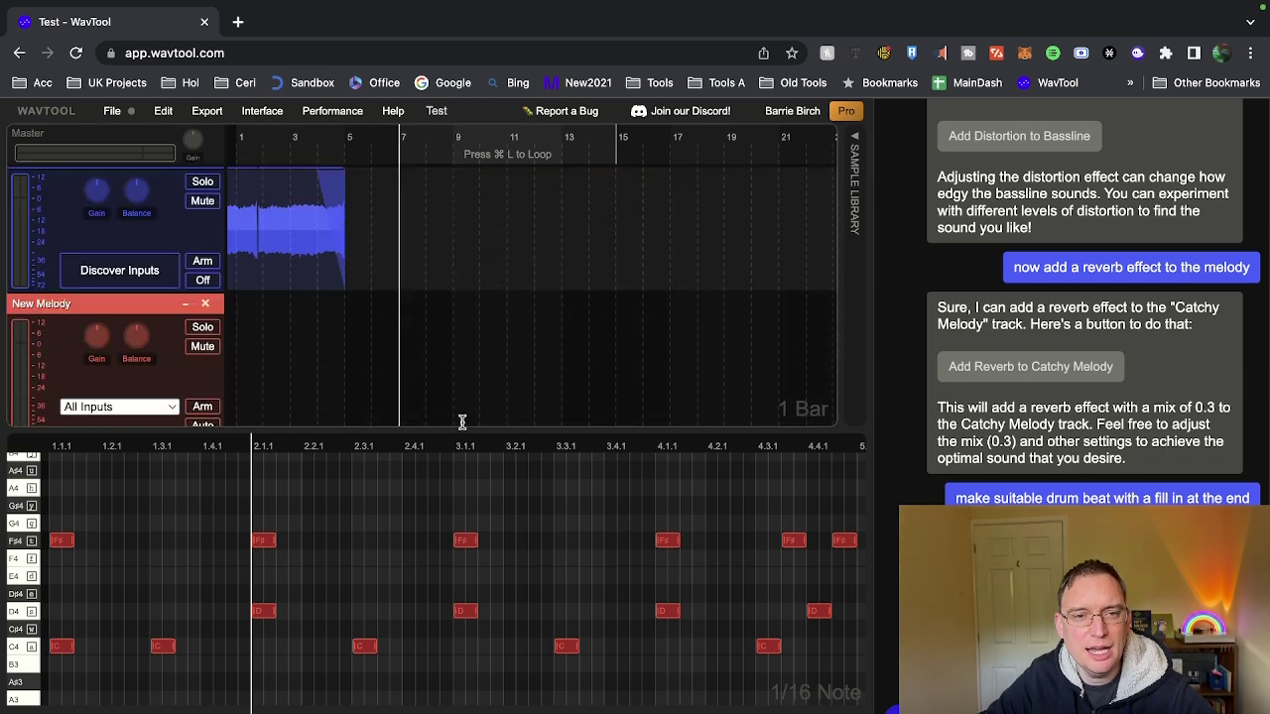
pyautogui.moveTo(462, 430); pyautogui.dragTo(474, 709)
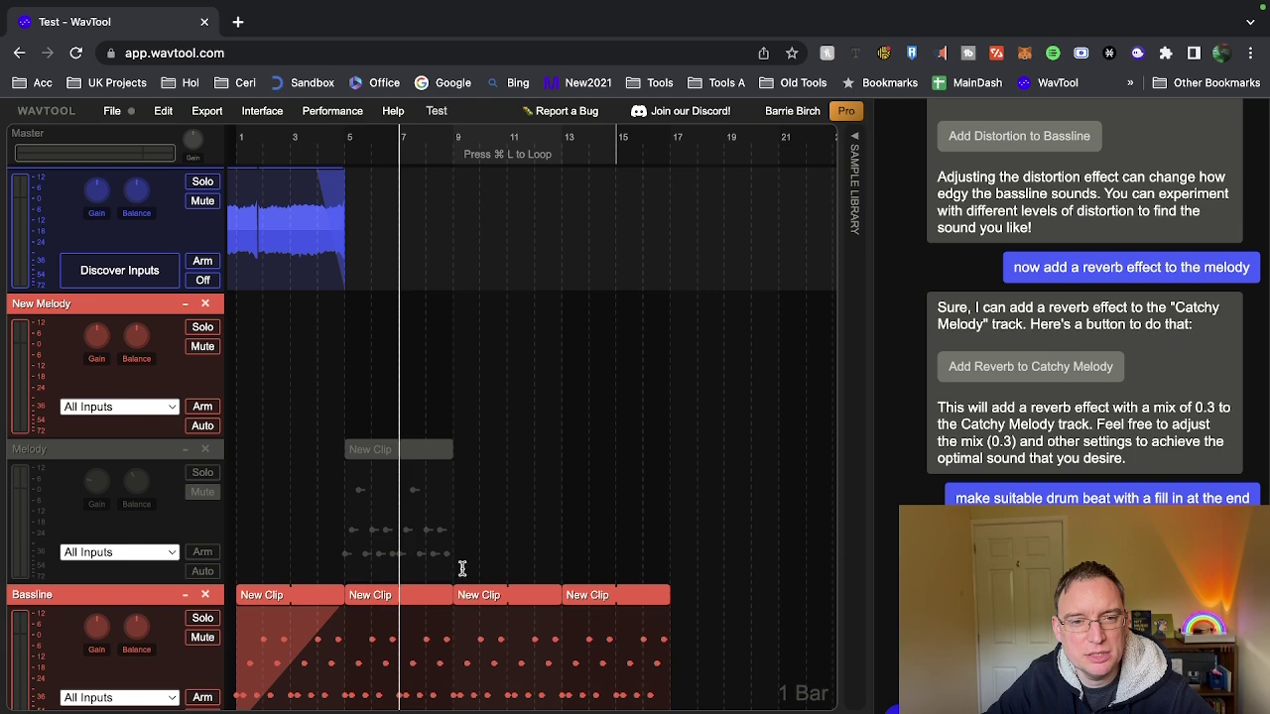
pyautogui.scroll(-1, 463, 566)
pyautogui.scroll(-1, 454, 559)
pyautogui.scroll(-1, 453, 556)
pyautogui.scroll(-4, 452, 541)
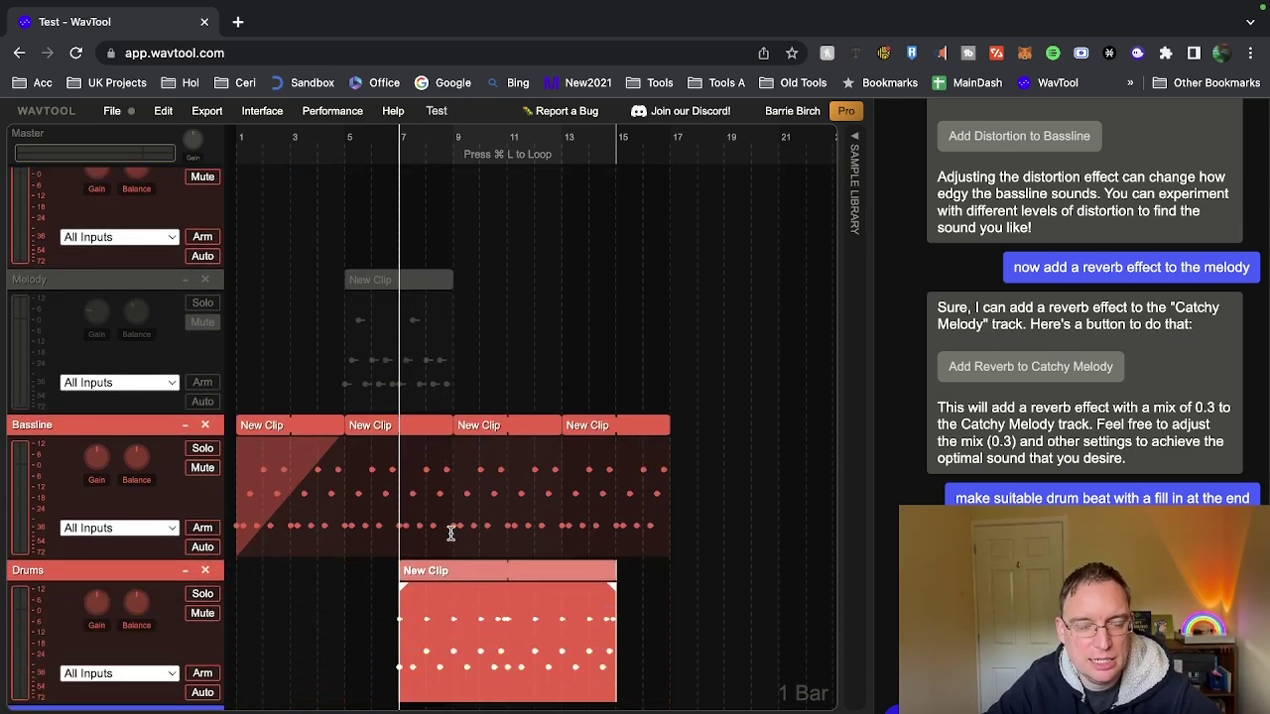
pyautogui.scroll(-2, 449, 536)
pyautogui.scroll(-1, 449, 535)
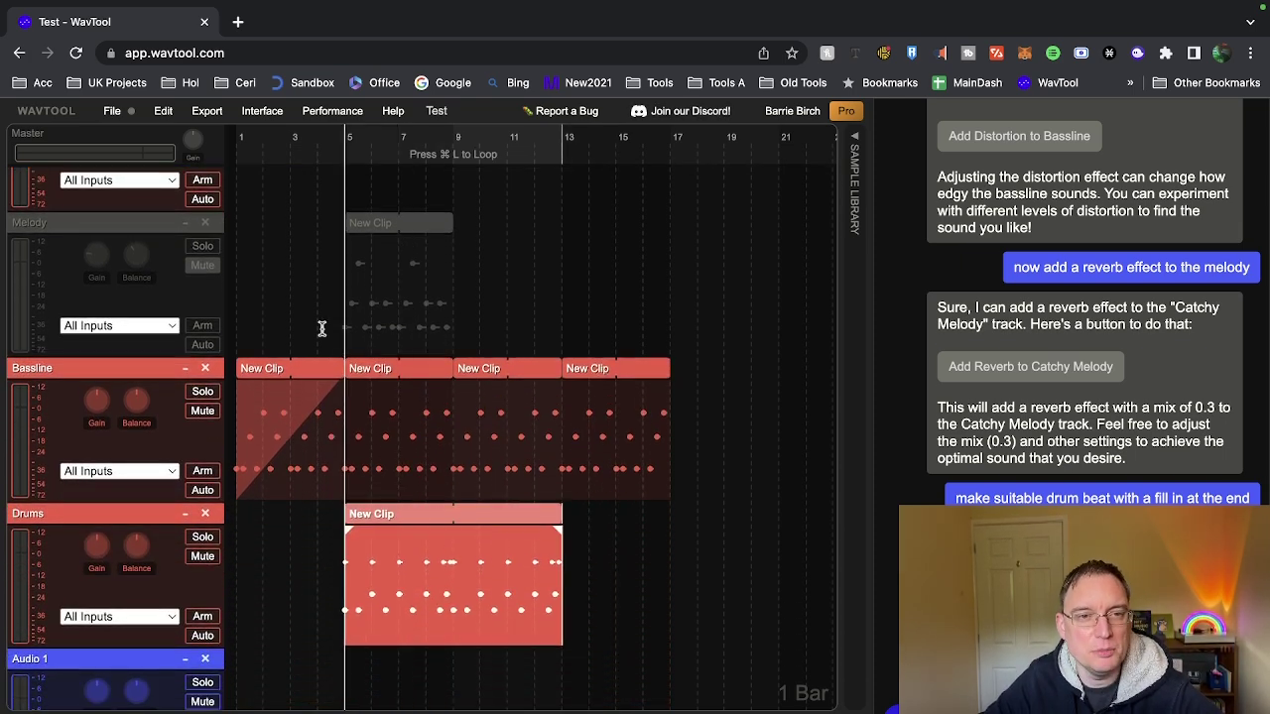
pyautogui.click(250, 135)
pyautogui.press('space')
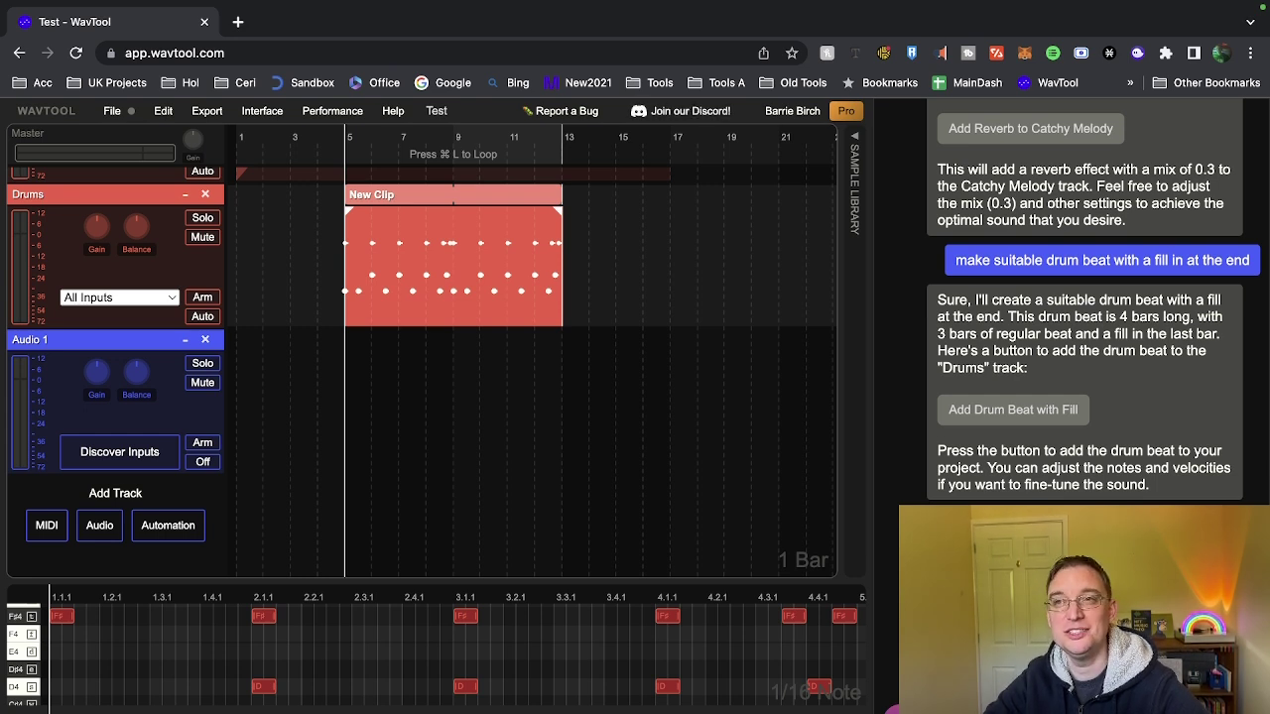
# Step: Send the 'make the drum beat more complex' request to the assistant
pyautogui.press('Return')
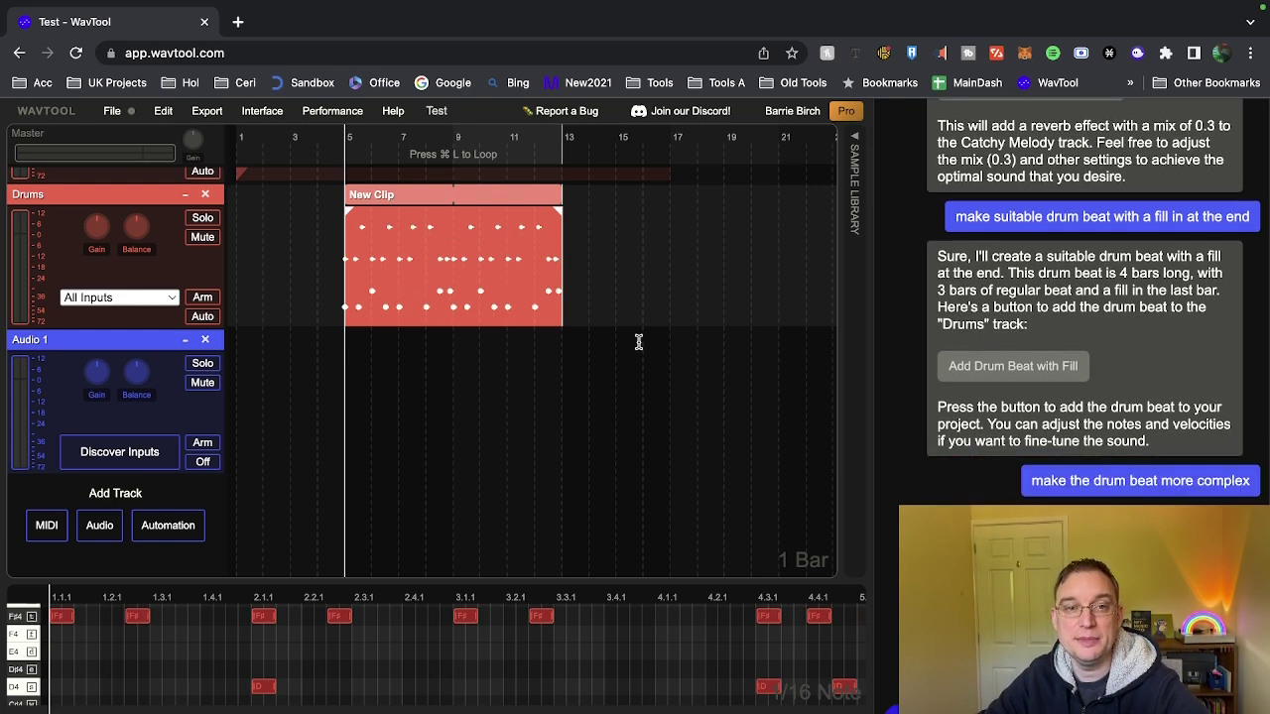
# Step: Play the new drum beat from bar 5
pyautogui.press('space')
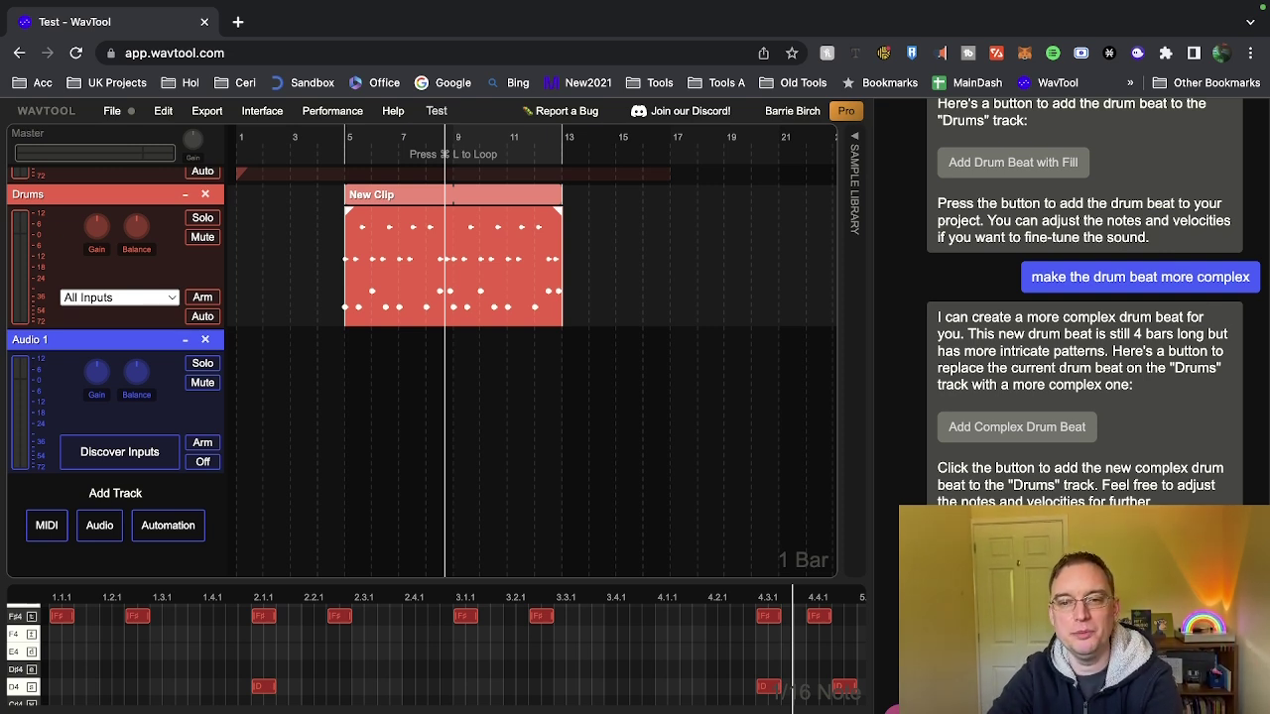
# Step: Scroll the arrangement down to the Drums track to view the new drum clip
pyautogui.scroll(-1, 1094, 298)
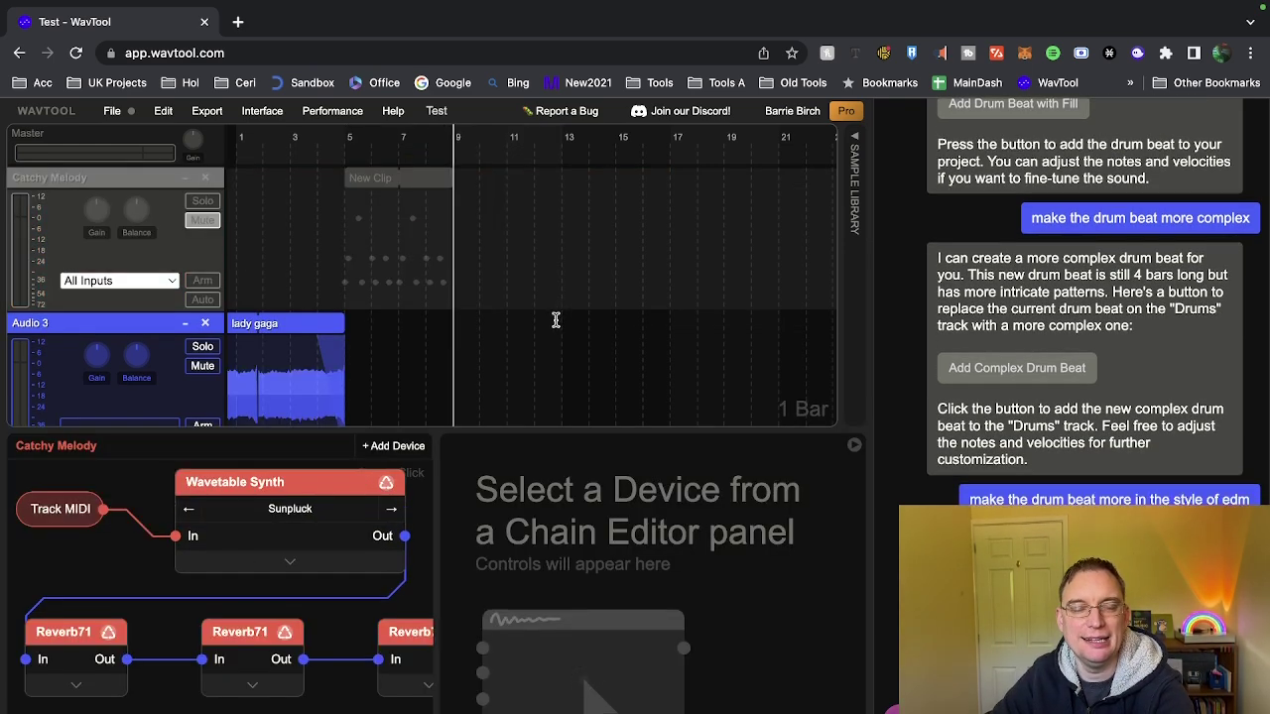
pyautogui.scroll(1, 555, 322)
pyautogui.scroll(-5, 554, 322)
pyautogui.scroll(-2, 555, 323)
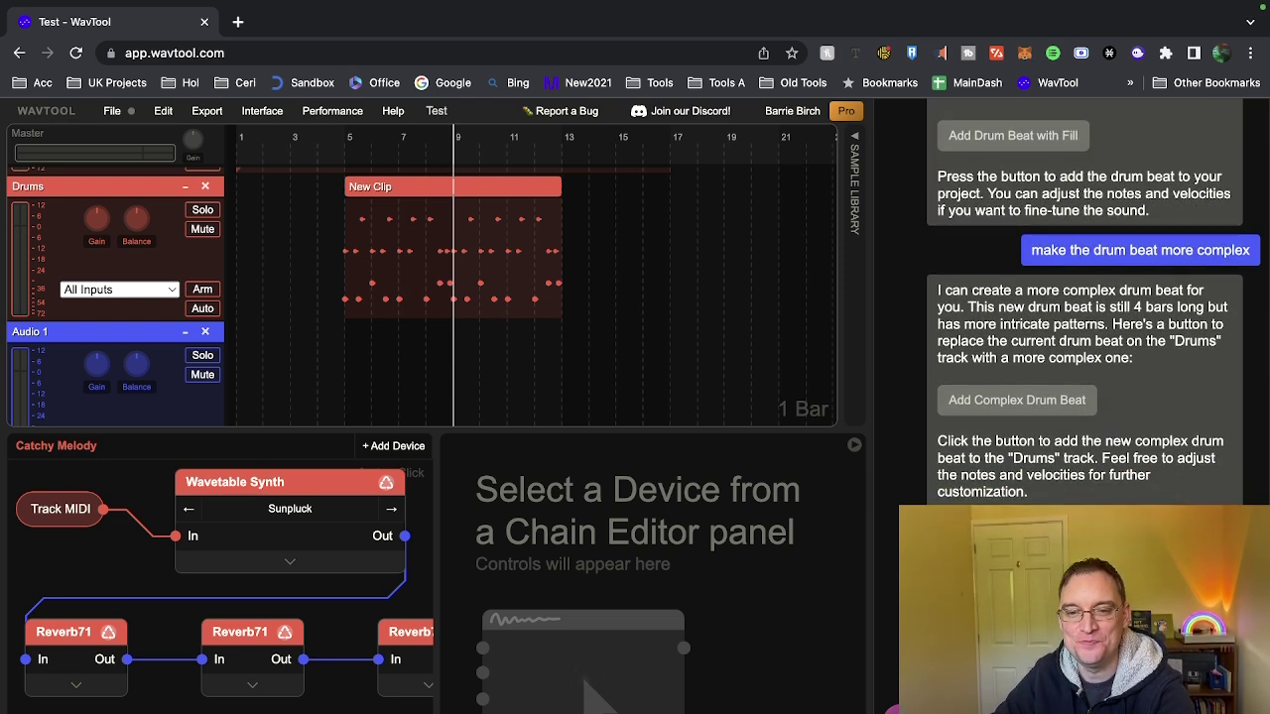
# Step: Move the second drum clip onto the first at bar 5 and play it back
pyautogui.click(383, 227)
pyautogui.rightClick(367, 182)
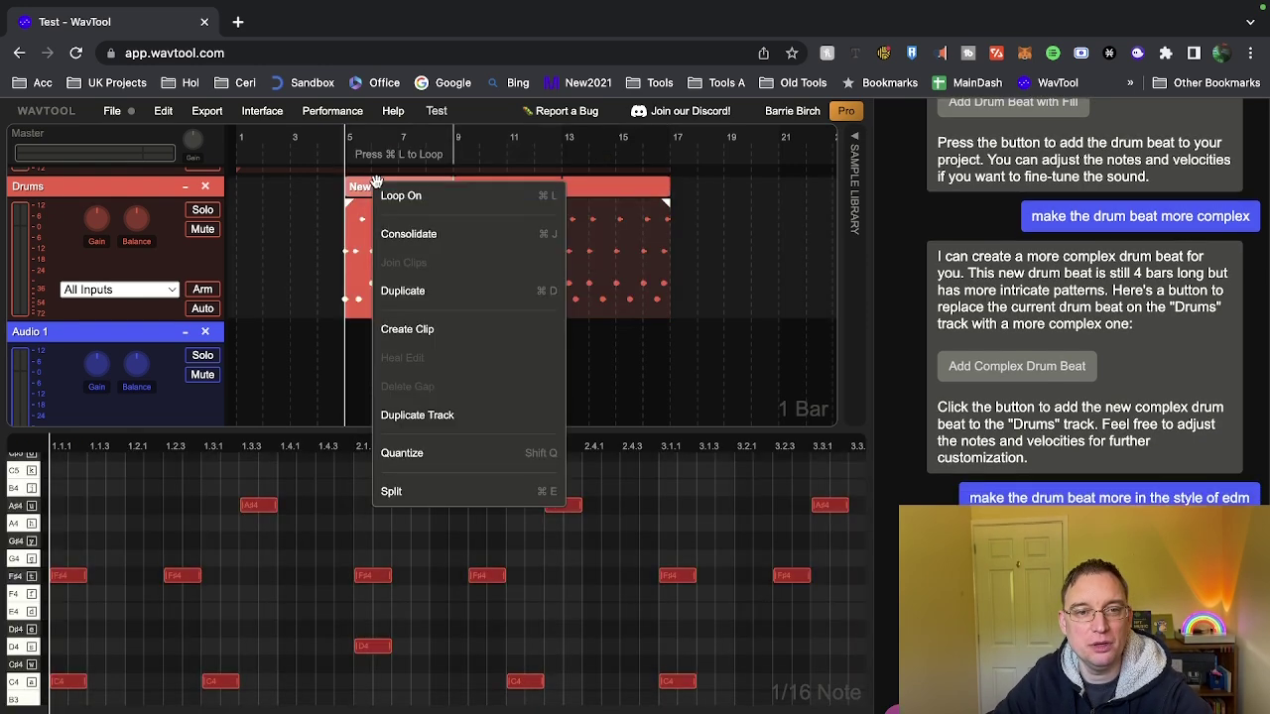
pyautogui.click(638, 374)
pyautogui.moveTo(506, 187); pyautogui.dragTo(395, 189)
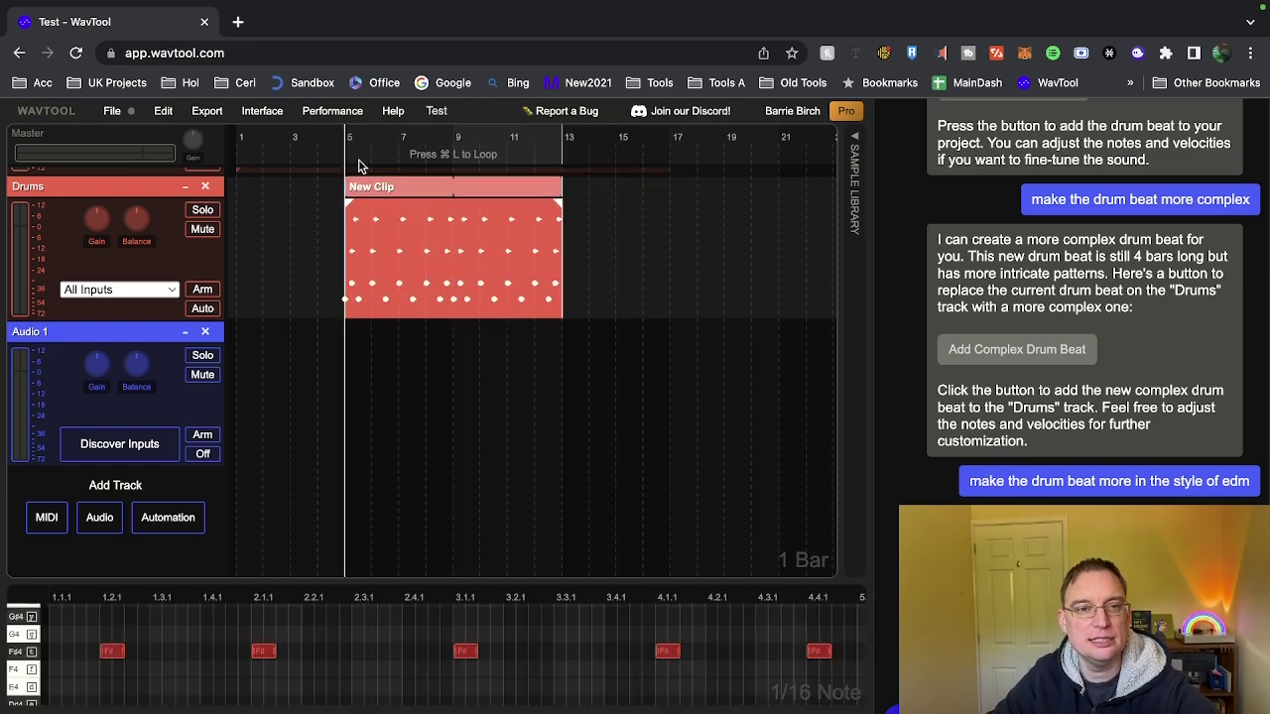
pyautogui.press('space')
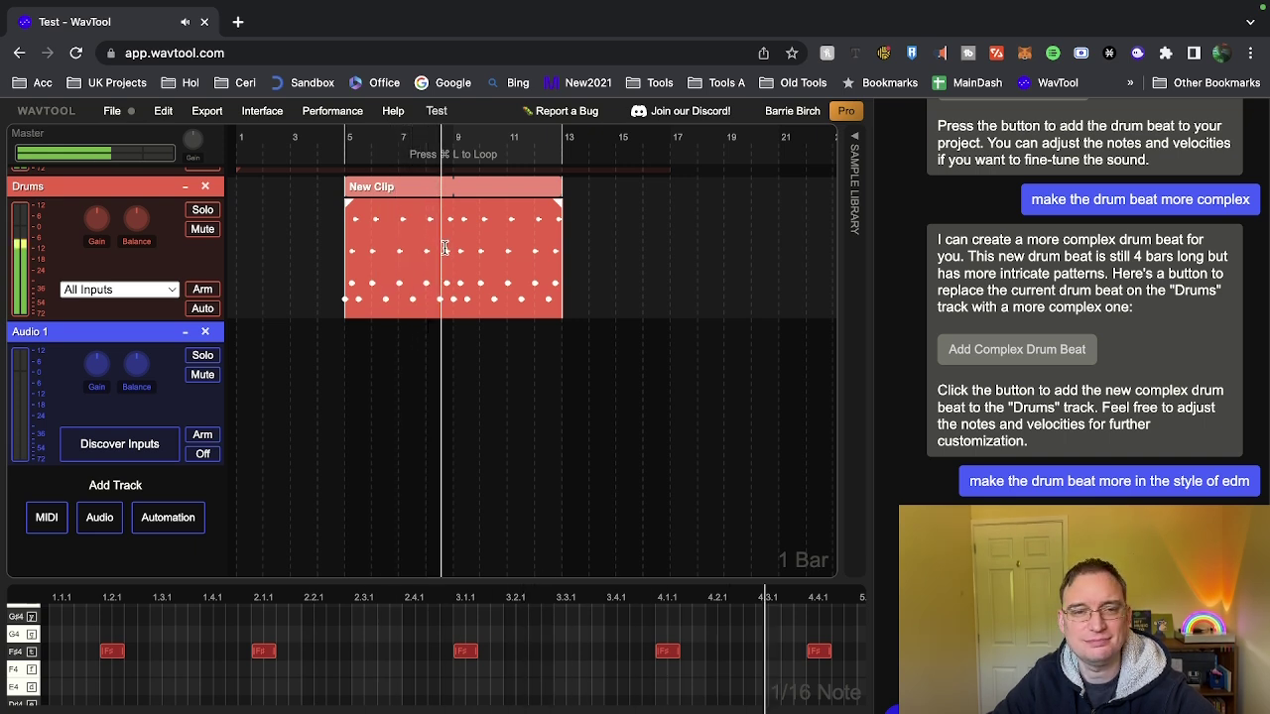
pyautogui.press('space')
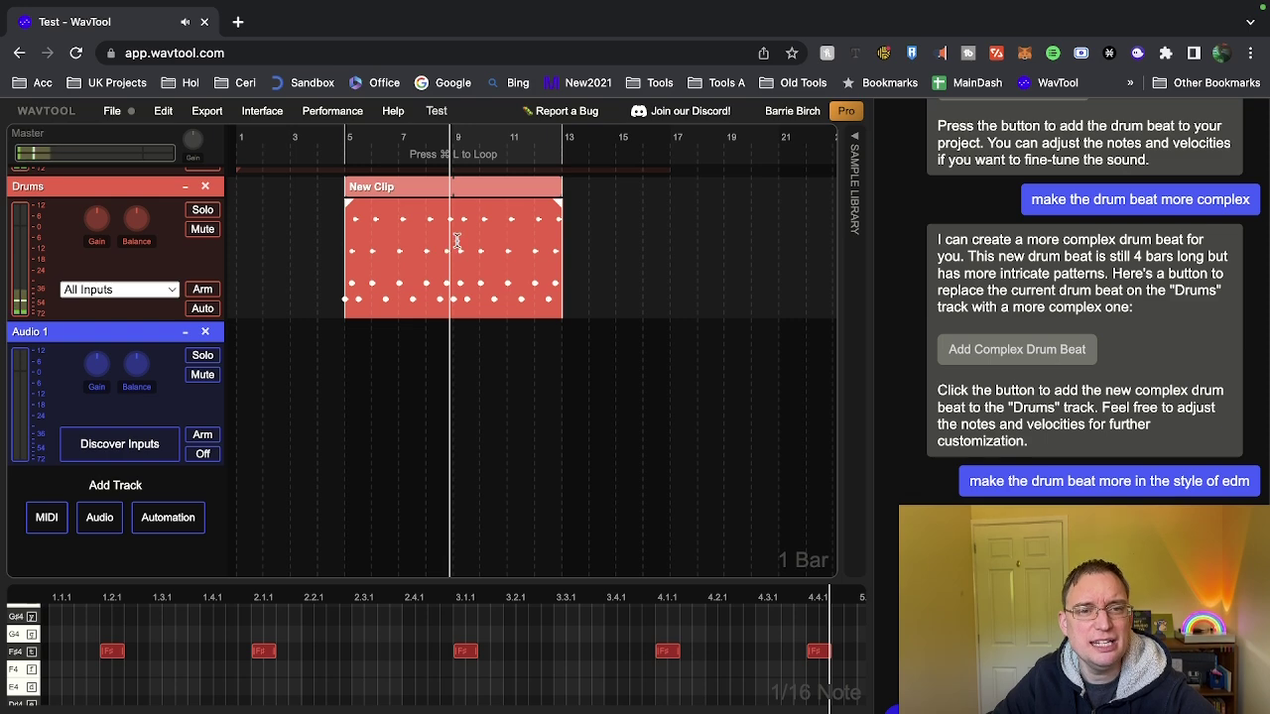
# Step: Trim the Drums clip so it ends at bar 9
pyautogui.rightClick(457, 241)
pyautogui.click(460, 223)
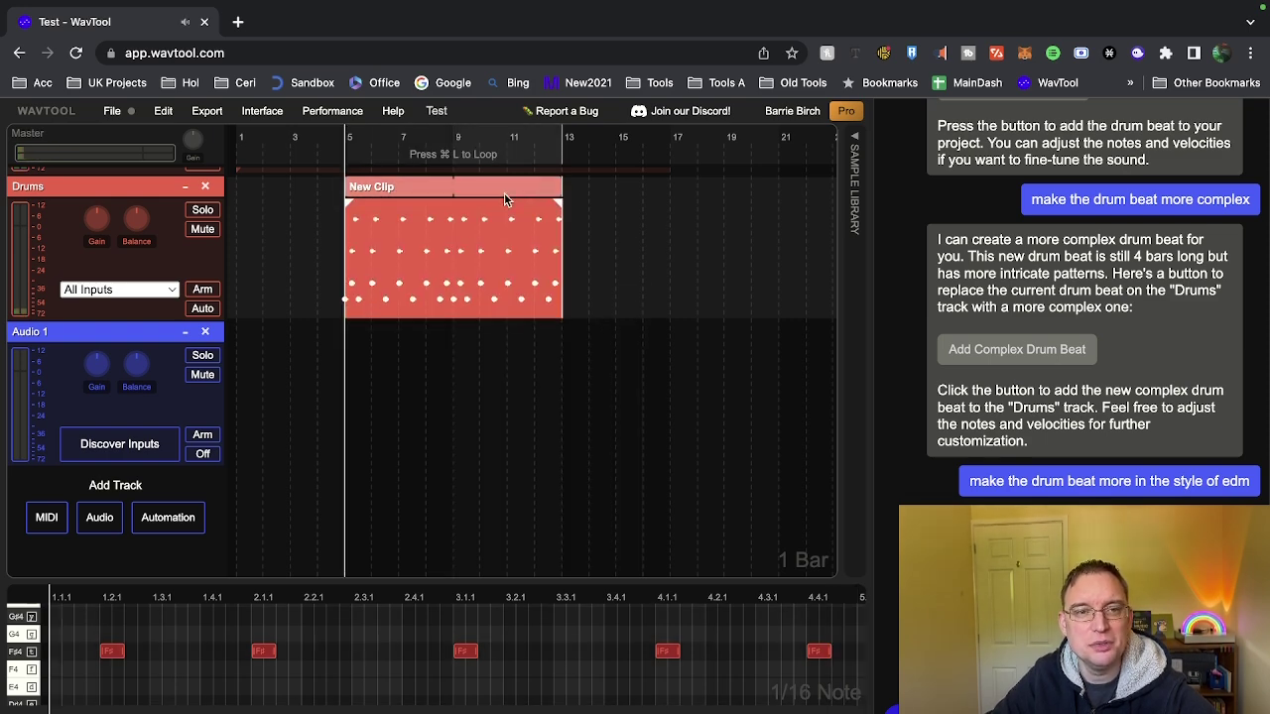
pyautogui.moveTo(561, 198); pyautogui.dragTo(452, 199)
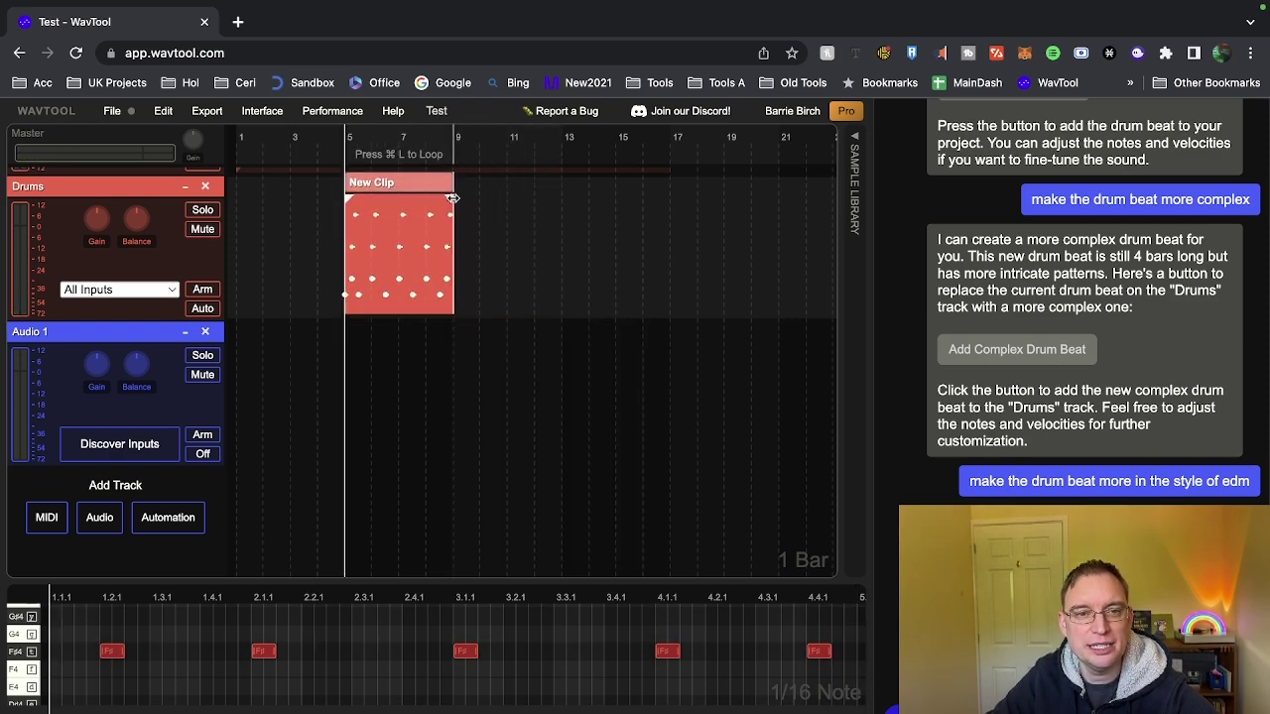
pyautogui.scroll(-5, 538, 298)
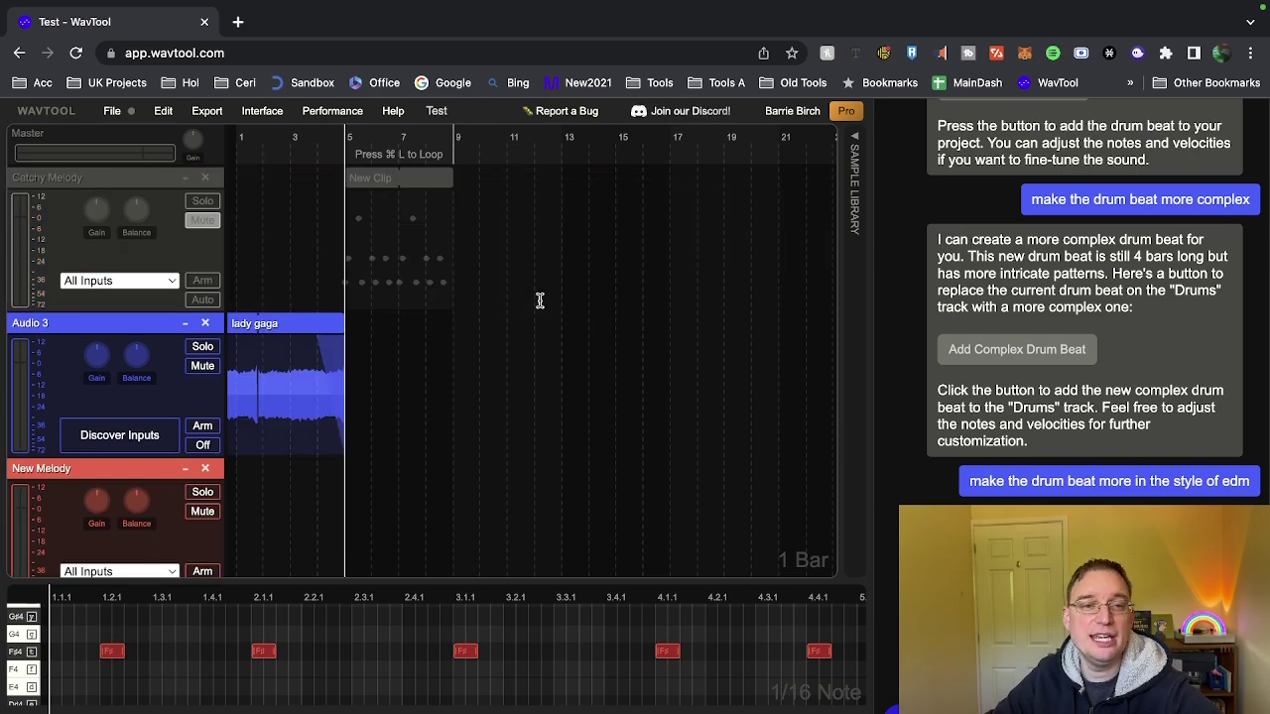